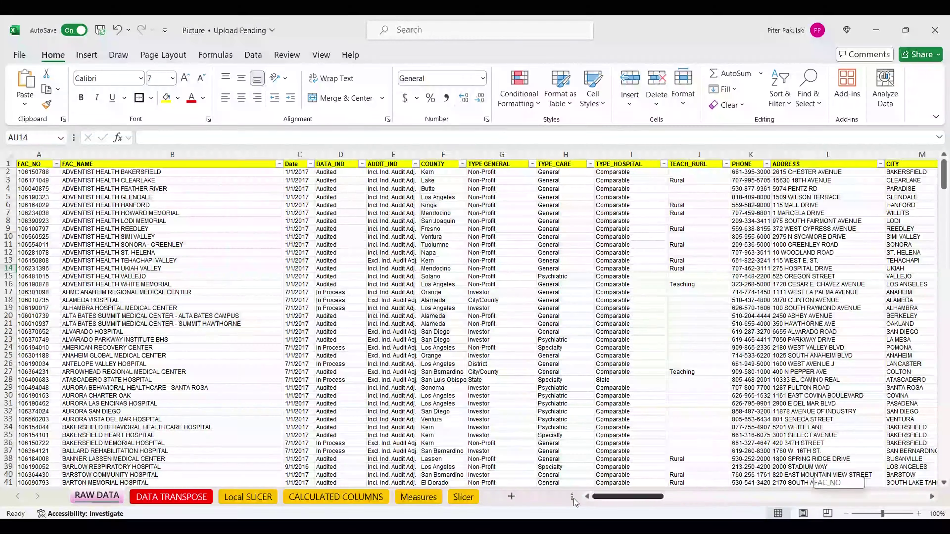
Step: Review the RAW DATA sheet's facility and classification column headers from FAC_NO through TYPE_HOSPITAL
left_click(42, 164)
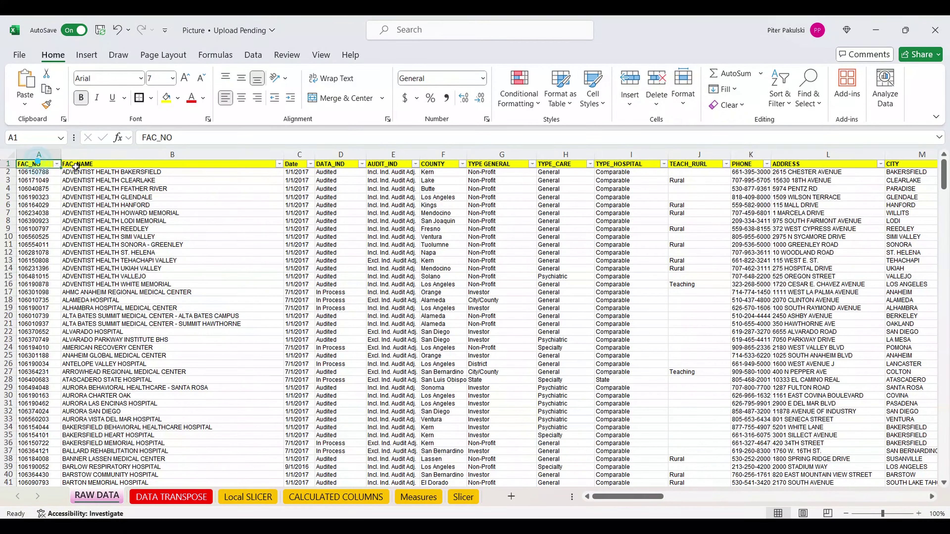
left_click(198, 166)
left_click(294, 166)
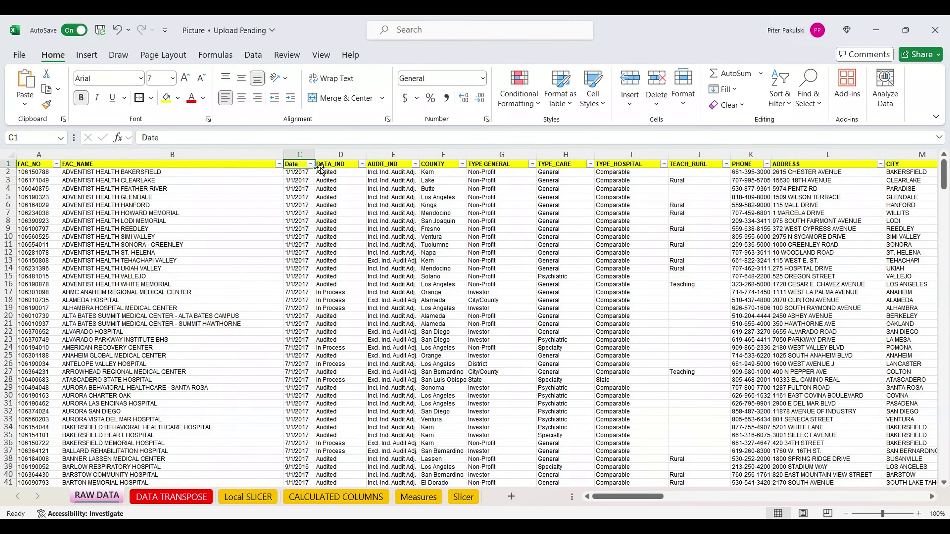
left_click(342, 165)
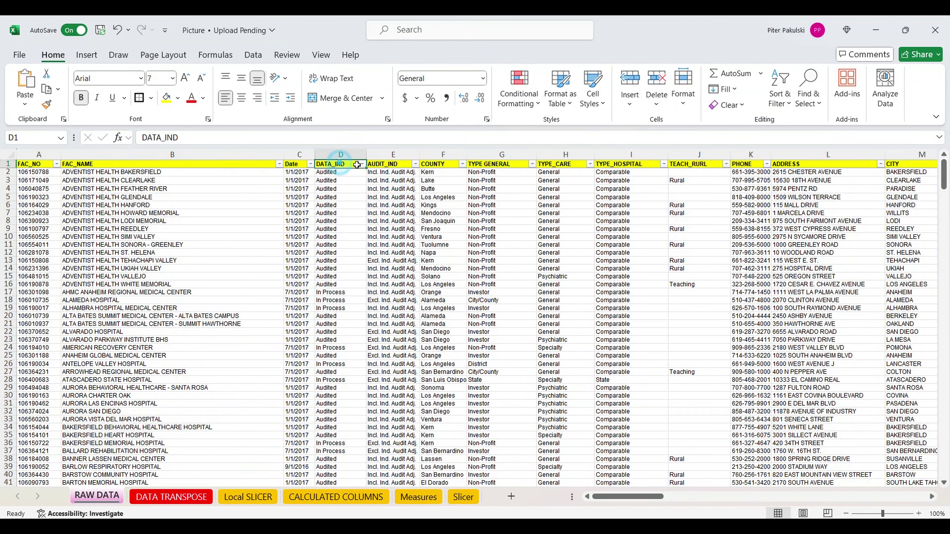
left_click(392, 167)
left_click(443, 165)
left_click(492, 167)
left_click(559, 167)
left_click(619, 165)
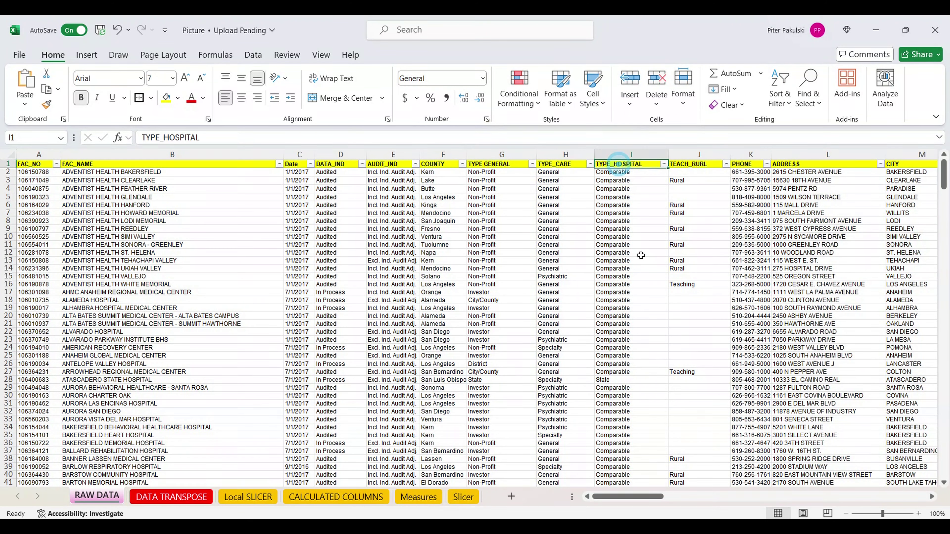
Step: Review the RAW DATA contact and ownership column headers from TEACH_RURL through ORG_NAME
left_click_drag(655, 498, 694, 497)
left_click(173, 169)
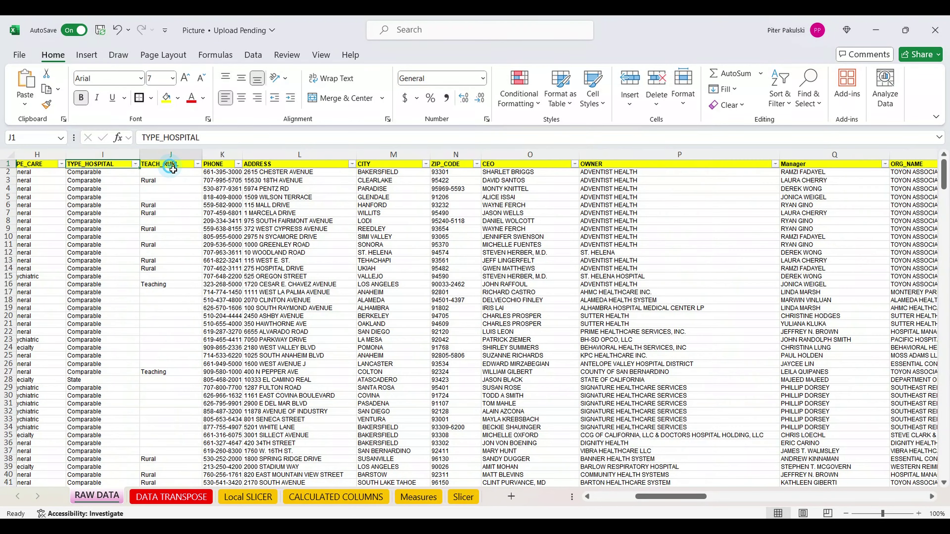
left_click(216, 166)
left_click(270, 165)
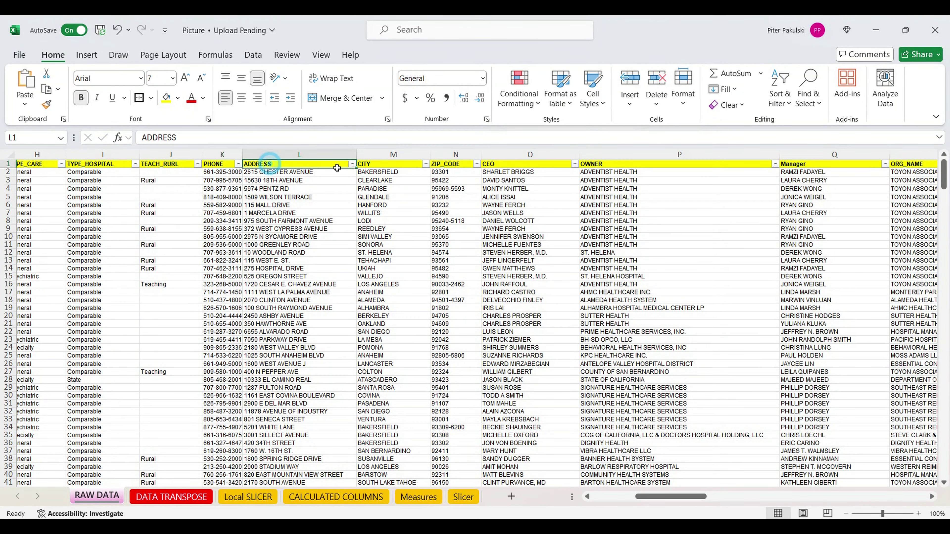
left_click(394, 165)
left_click(446, 164)
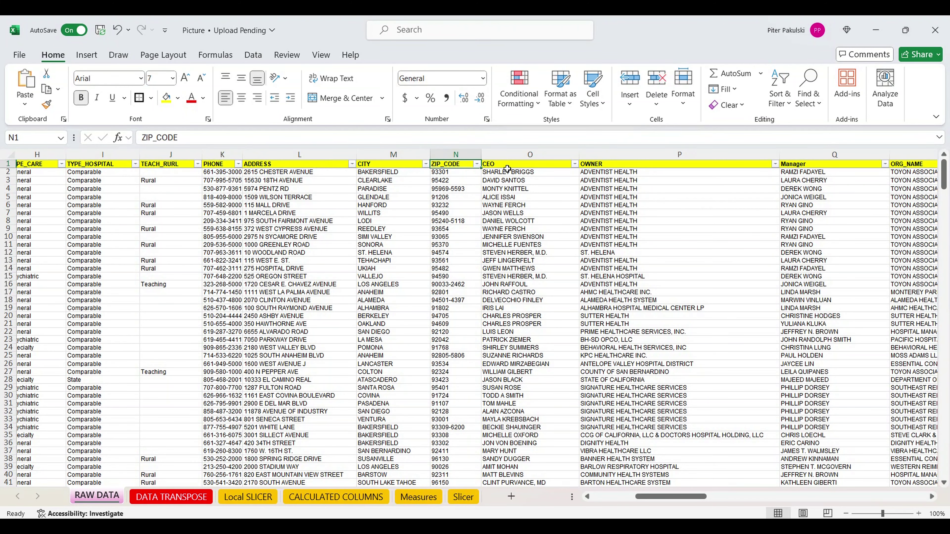
left_click(507, 169)
left_click(600, 165)
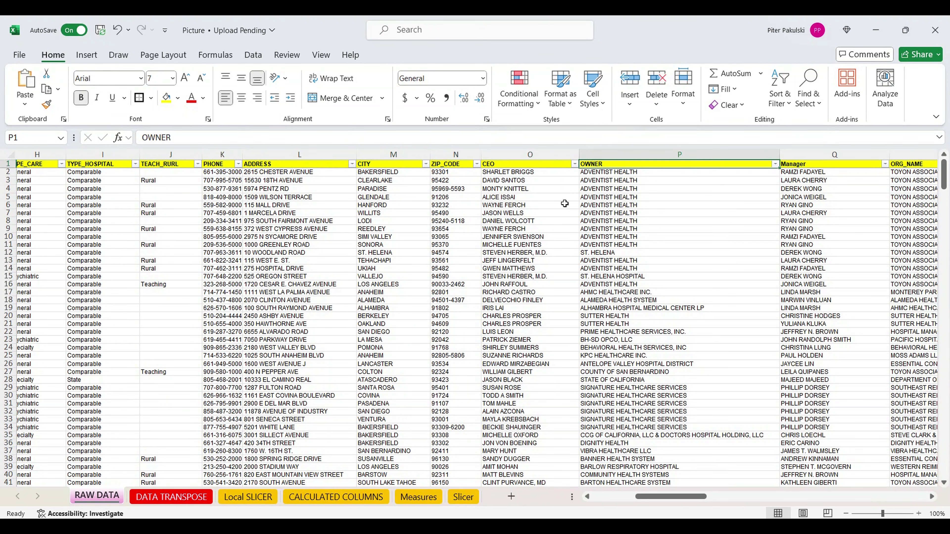
left_click_drag(681, 498, 726, 494)
left_click(293, 165)
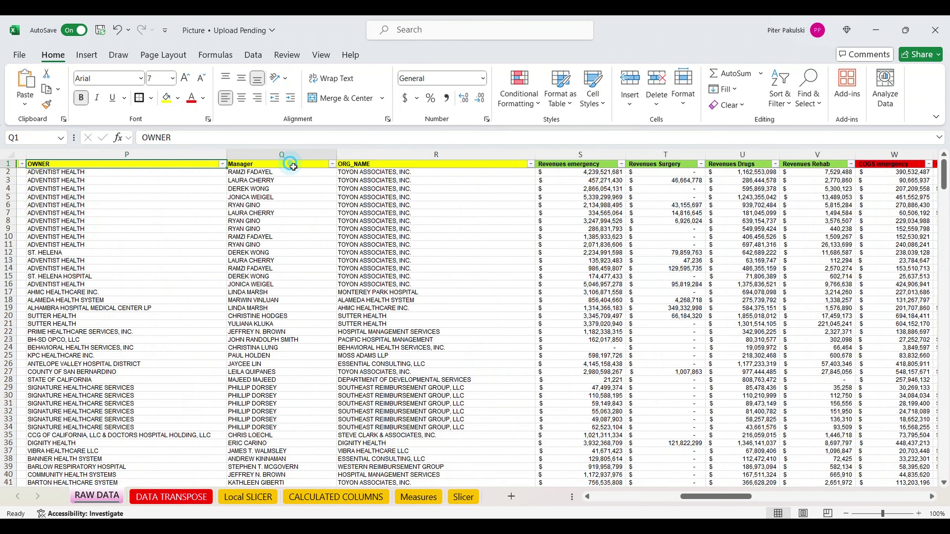
left_click(365, 166)
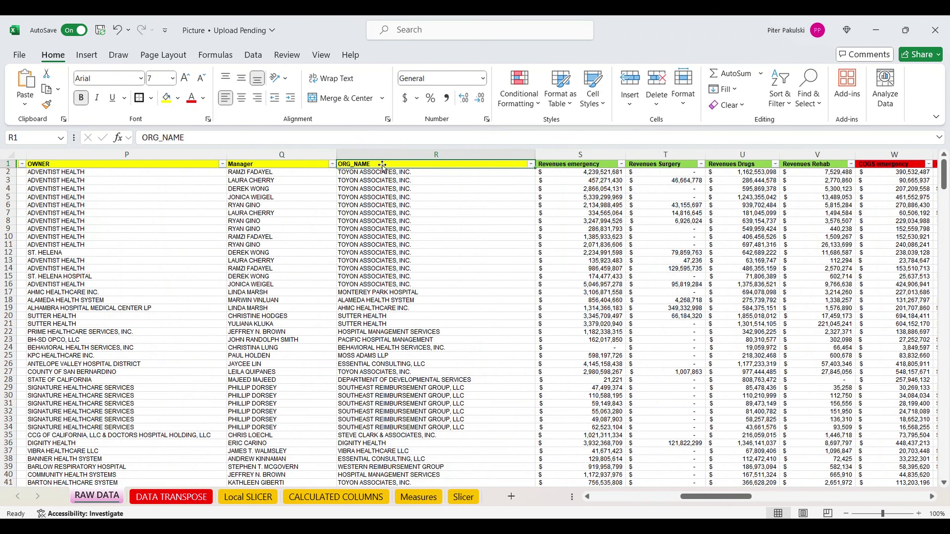
Step: Examine the four Revenues headers and the four COGS headers for emergency, surgery, drugs and rehab
left_click_drag(564, 167, 812, 168)
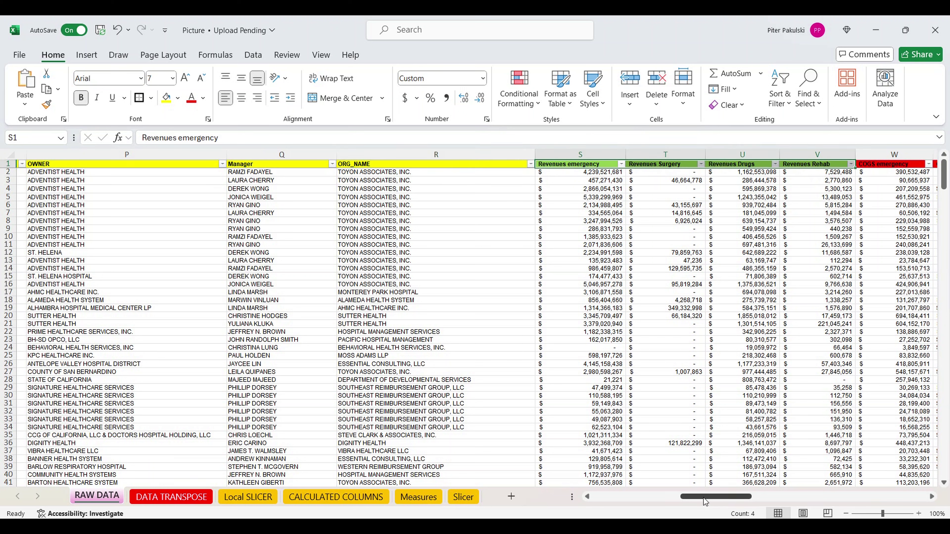
left_click_drag(704, 498, 747, 494)
left_click(361, 165)
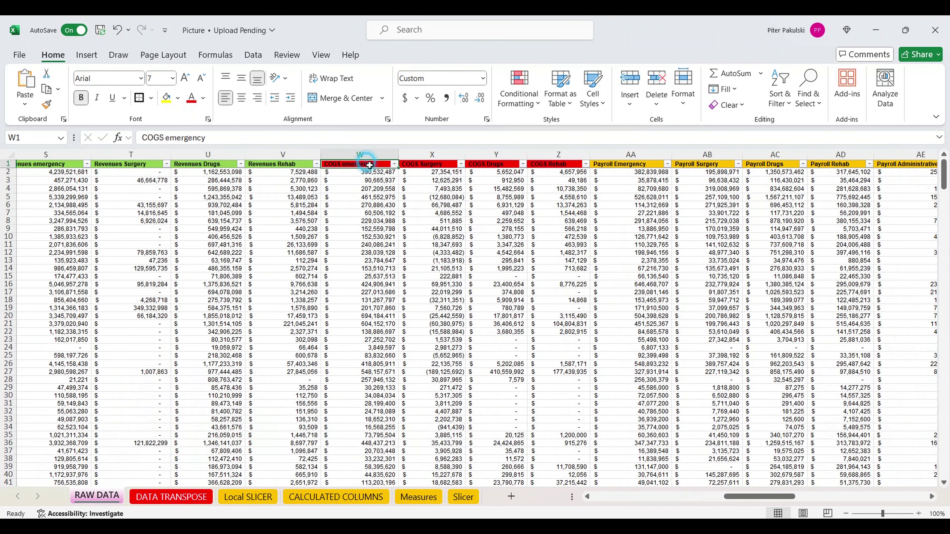
left_click(435, 168)
left_click(490, 165)
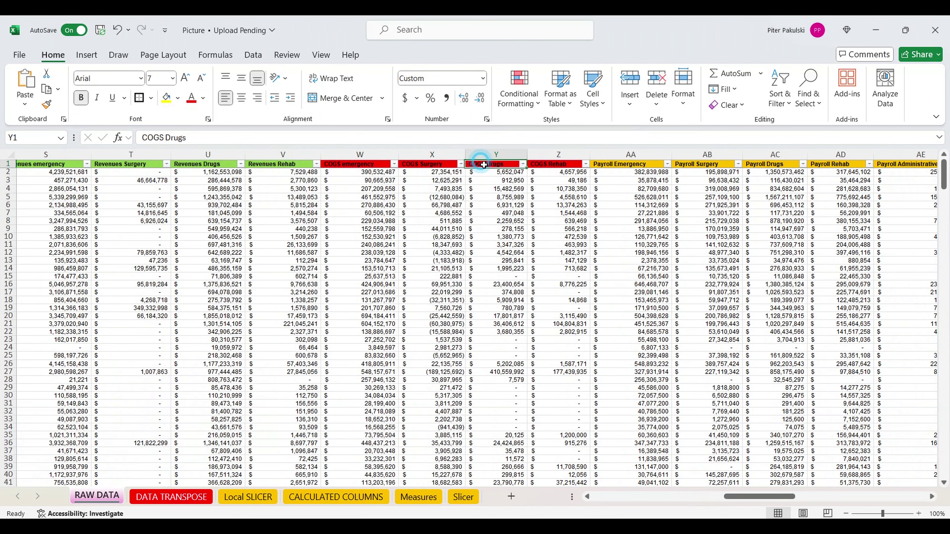
left_click(542, 164)
Step: Review the Payroll column headers from Payroll Emergency through Payroll Billing
left_click(646, 167)
left_click(694, 166)
left_click(756, 167)
left_click(831, 167)
left_click(887, 165)
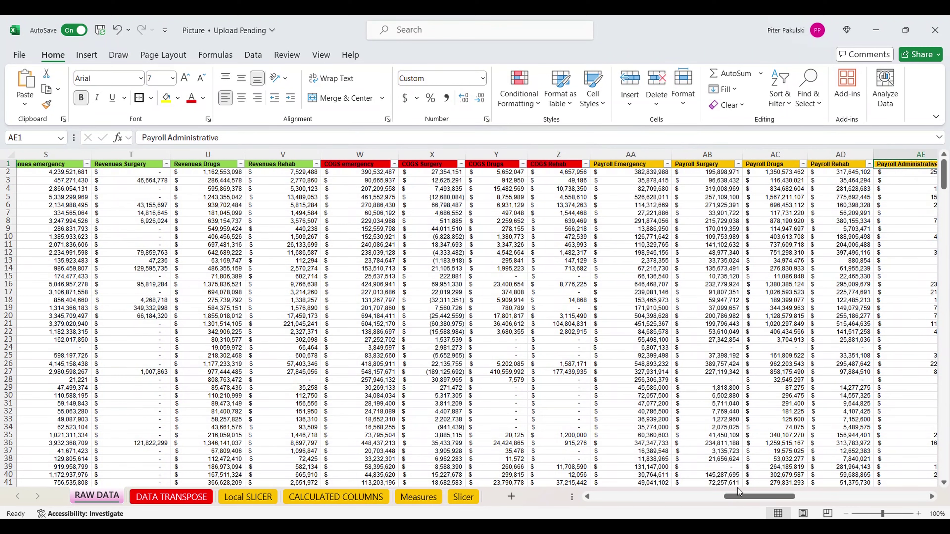
left_click_drag(762, 496, 825, 487)
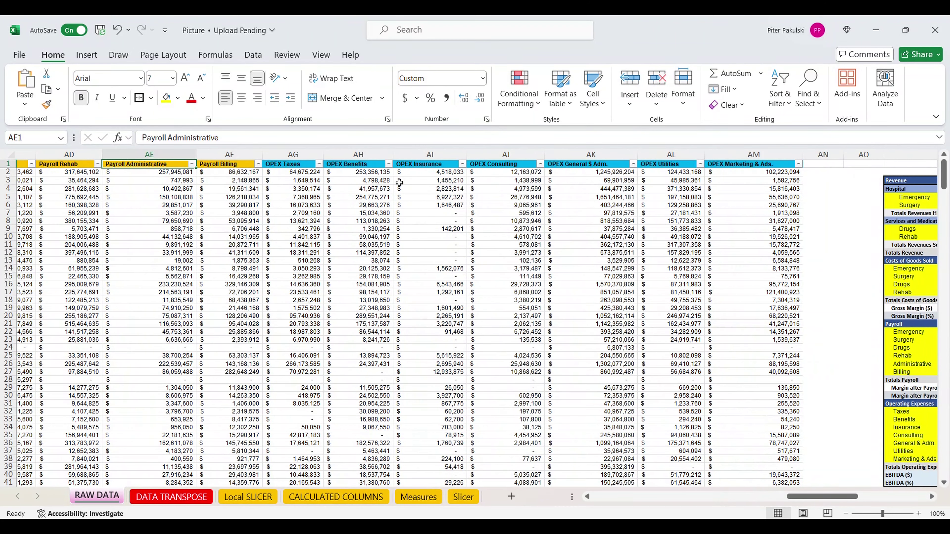
left_click(235, 167)
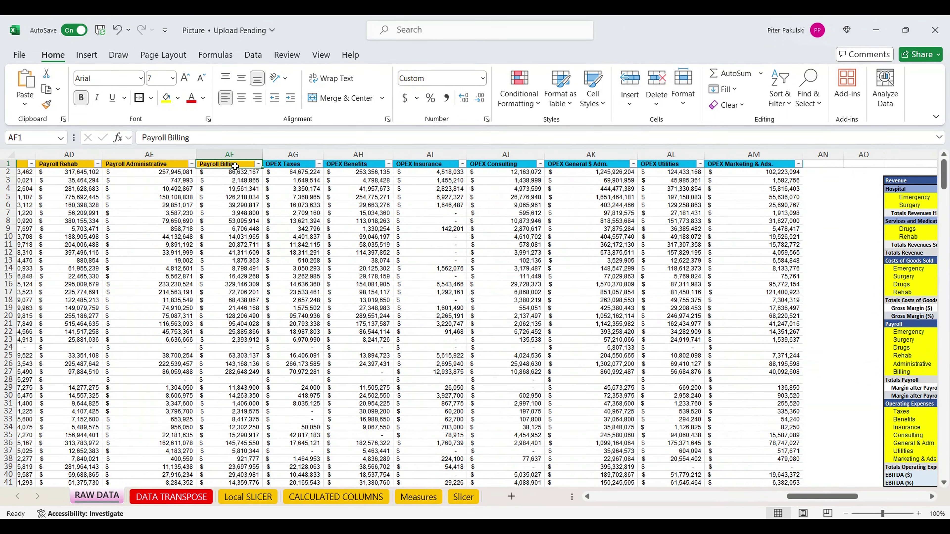
Step: Review the operating expense column headers from OPEX Taxes through OPEX Marketing & Ads
left_click(288, 167)
left_click(347, 165)
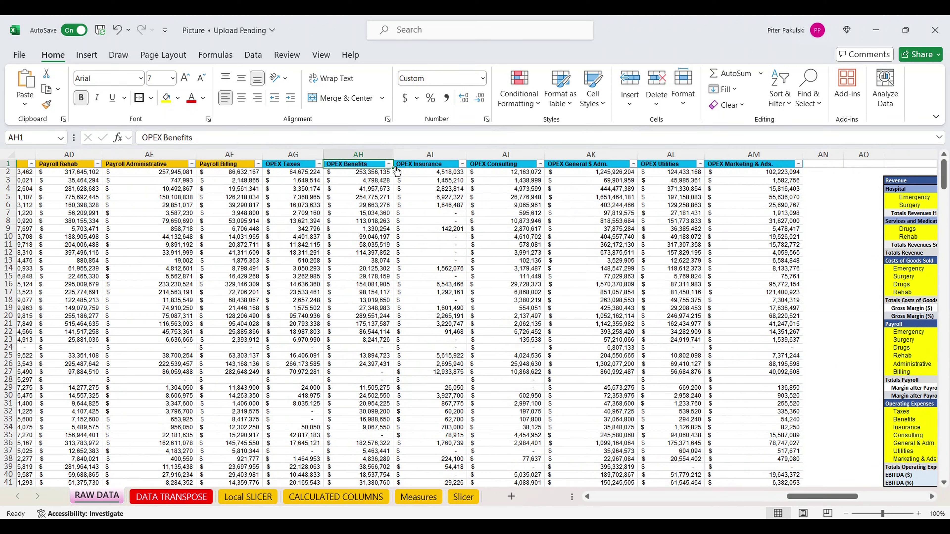
left_click(413, 168)
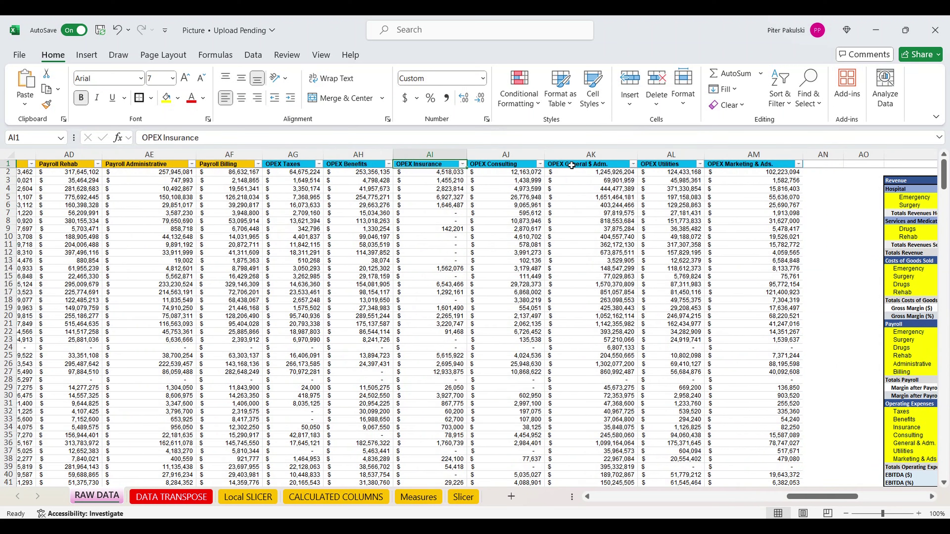
left_click(571, 165)
left_click(523, 168)
left_click(667, 169)
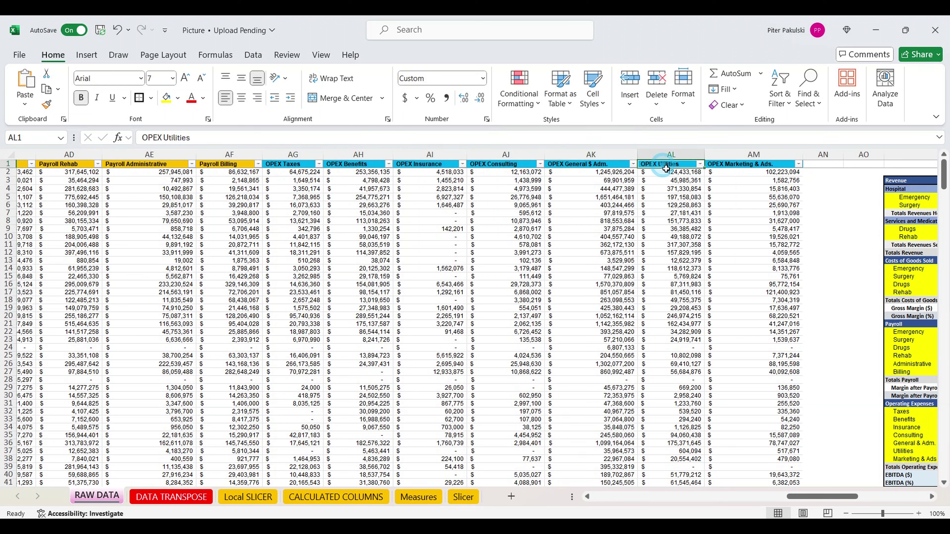
left_click(726, 167)
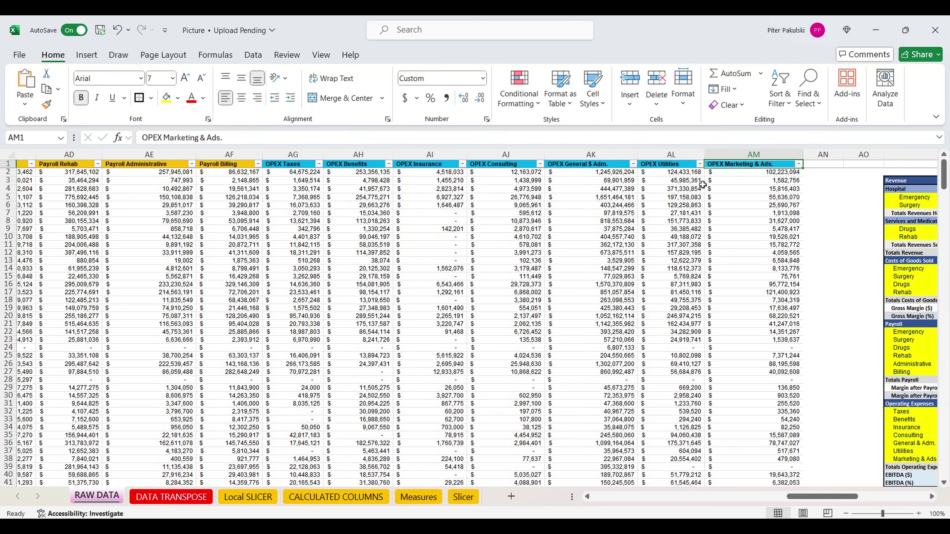
Step: Examine the income statement layout and Local Slicer table beside the raw data, and the scenario diagram on the Slicer sheet
left_click_drag(800, 496, 840, 495)
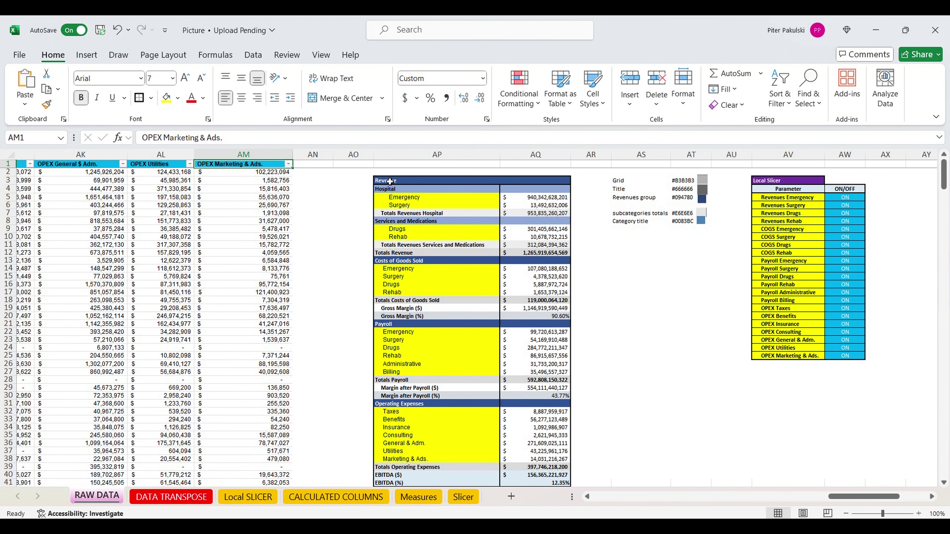
left_click_drag(388, 184, 528, 484)
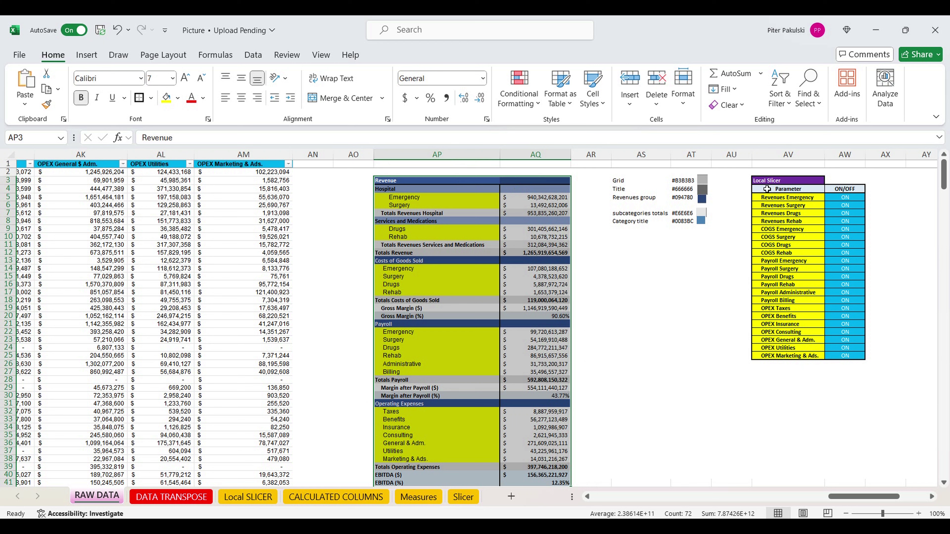
left_click_drag(775, 186, 840, 362)
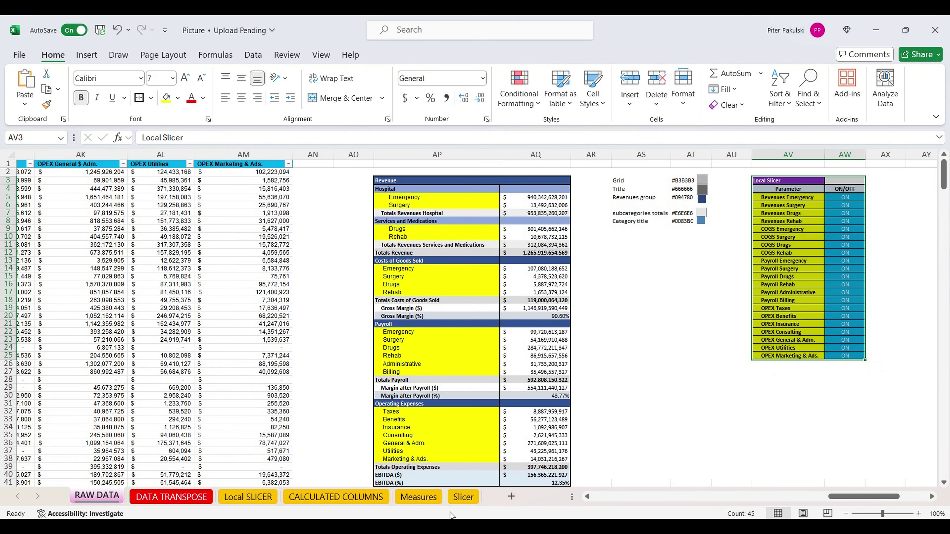
left_click(457, 500)
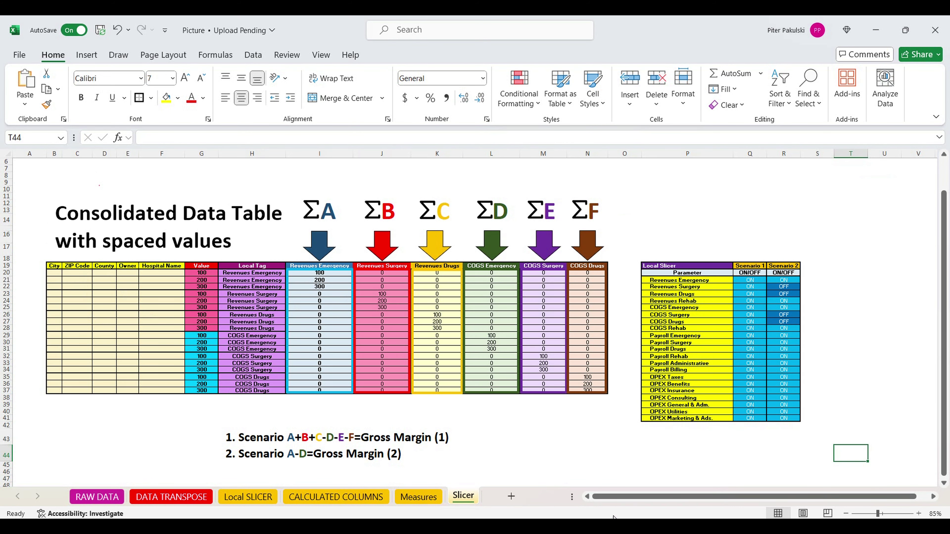
Step: Switch to the Hospital MASTER report in Power BI Desktop and widen the Data pane to show full table names
left_click(613, 526)
left_click(526, 500)
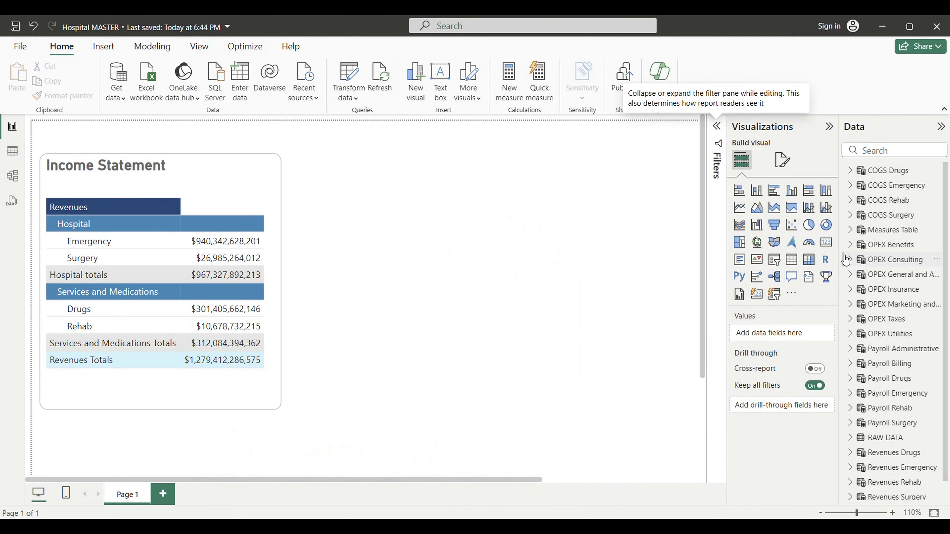
left_click_drag(847, 258, 716, 259)
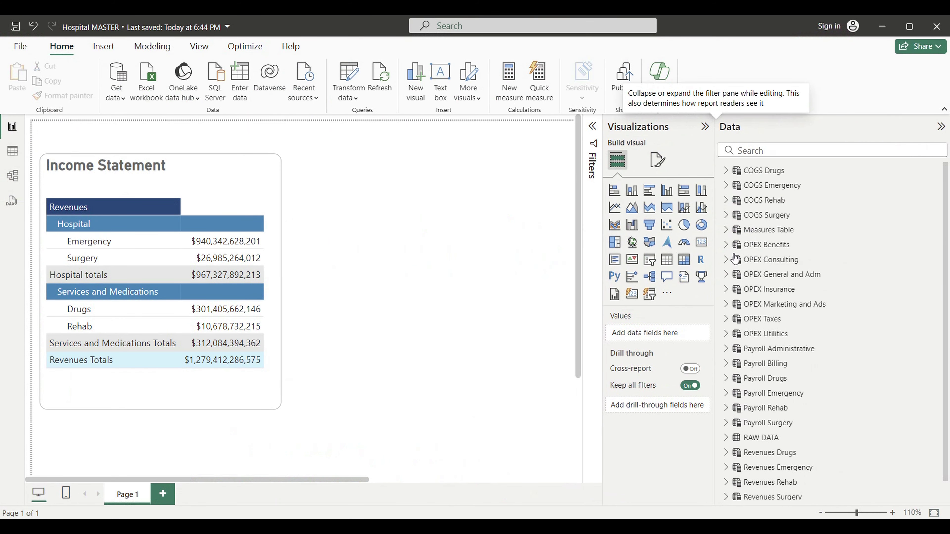
Step: Show the RAW DATA table in table view and look through its columns up to OPEX Marketing & Ads
left_click(747, 438)
left_click(12, 151)
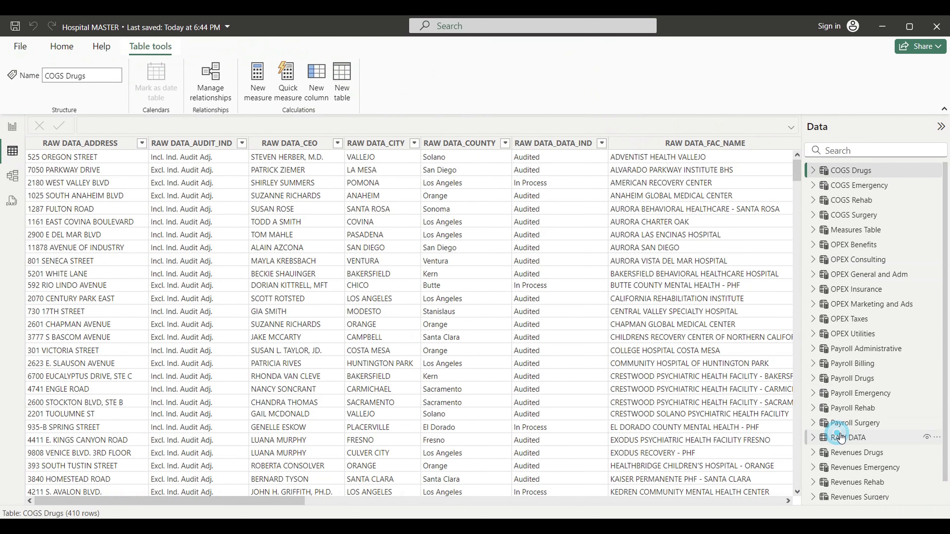
left_click(836, 437)
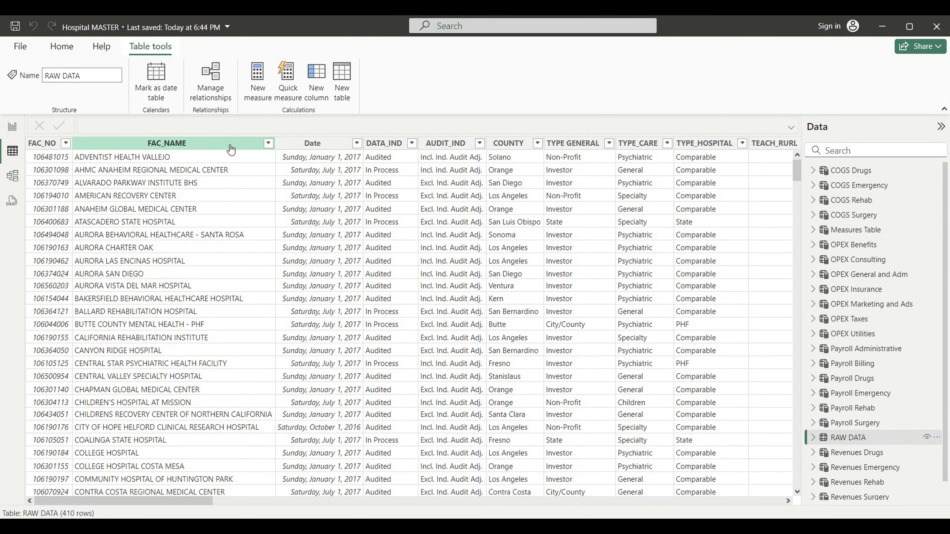
left_click_drag(188, 499, 761, 510)
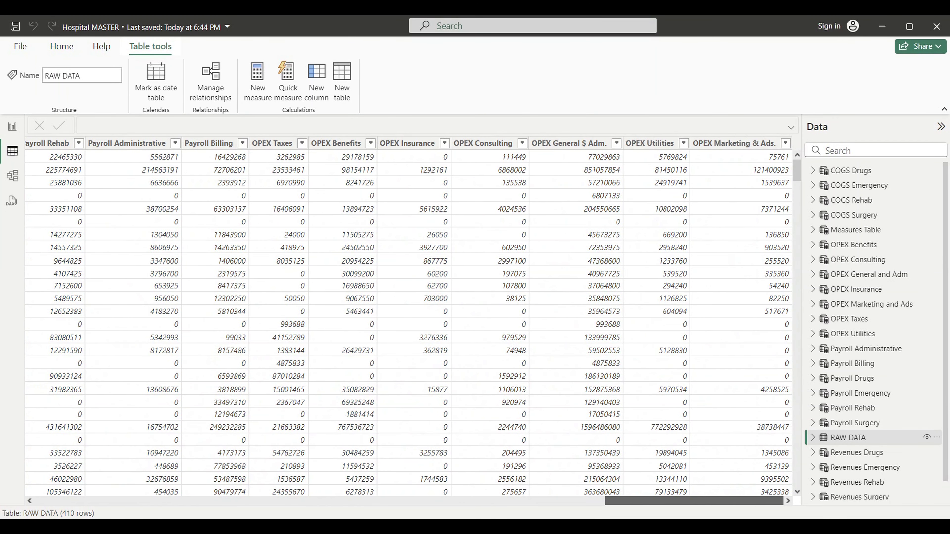
Step: Return to the report view and add an empty matrix visual to Page 1 of the Hospital step by step report
left_click(14, 128)
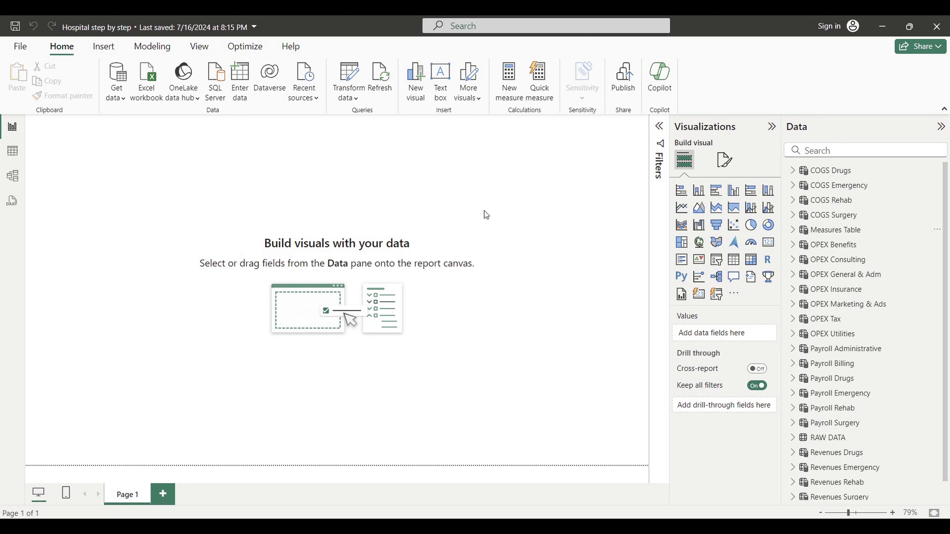
left_click(751, 259)
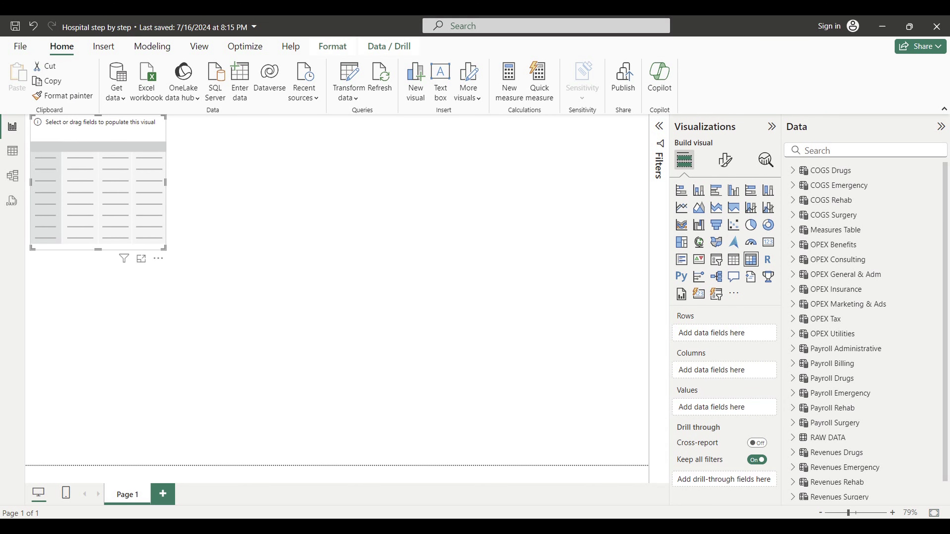
Step: Check the Emergency, Surgery, Drugs and Rehab items under Revenue in the Excel income statement layout, and return to Power BI
key("alt+Tab")
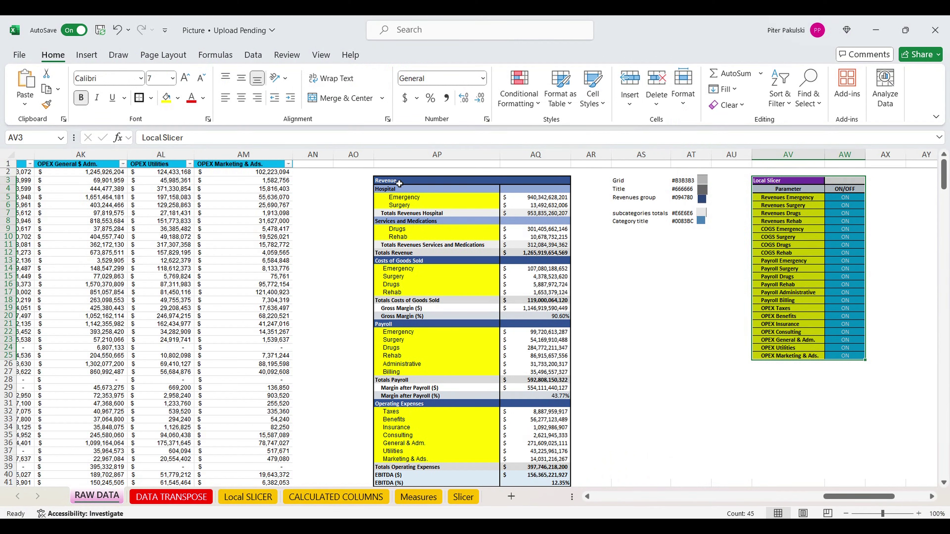
left_click(405, 199)
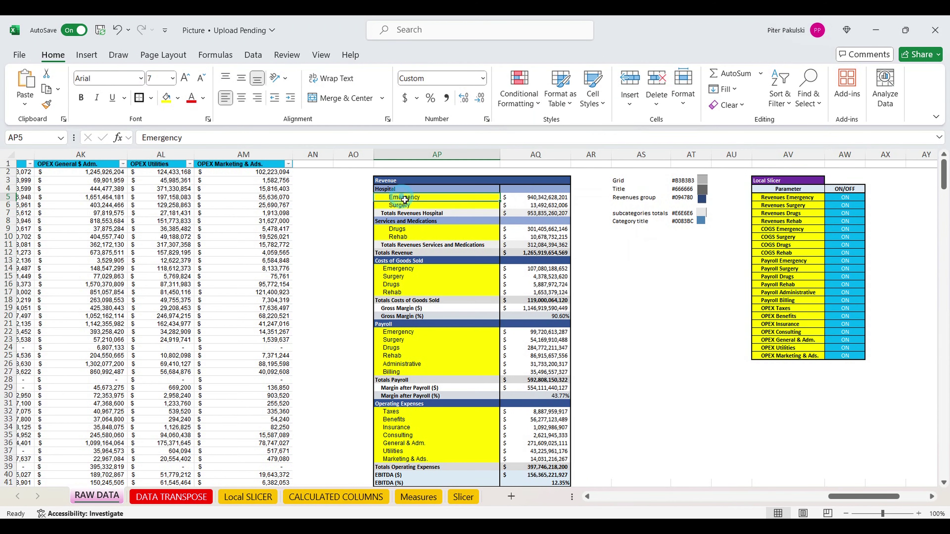
left_click(405, 206)
left_click(401, 231)
left_click(402, 238)
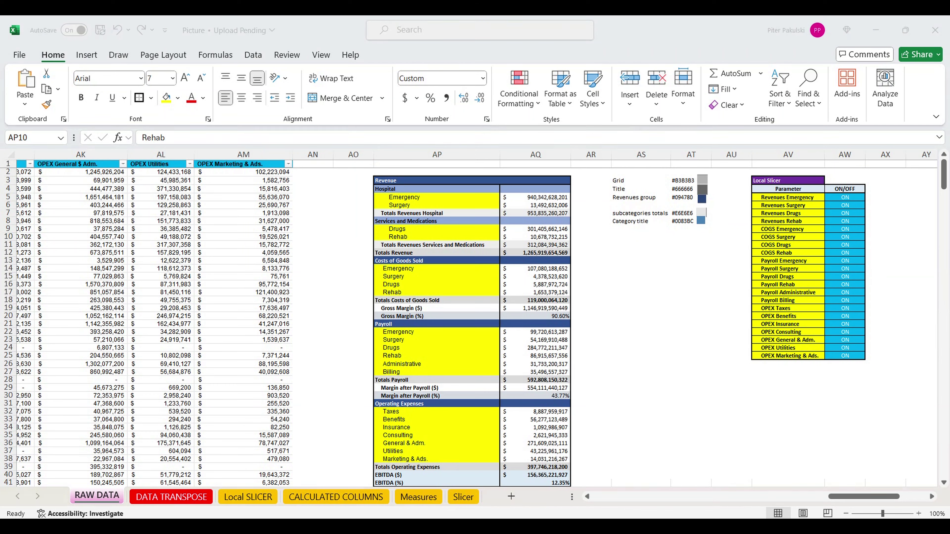
mouse_move(638, 517)
left_click(640, 500)
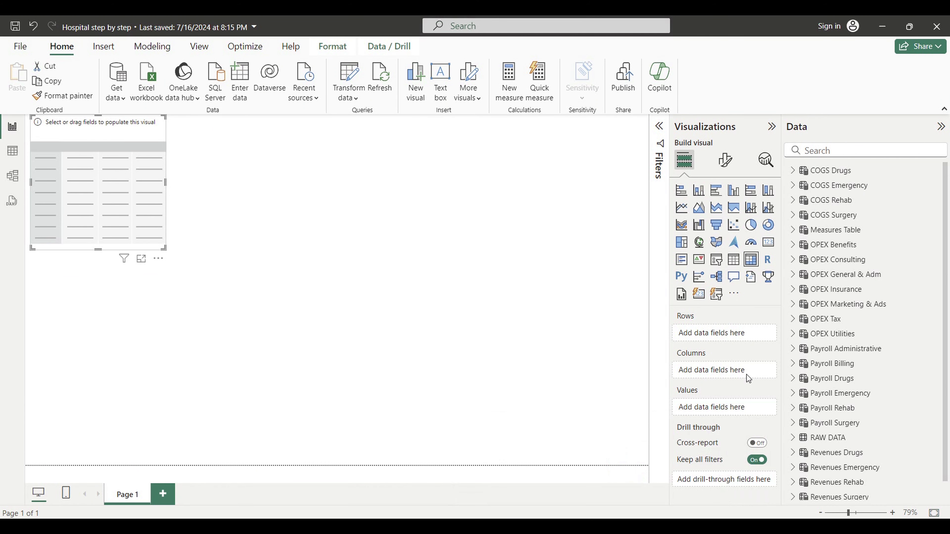
Step: Add the Revenues Emergency, Surgery, Drugs and Rehab totals measures, in that order, to the matrix values and widen the visual to fit them
left_click(793, 229)
scroll(858, 356, "down", 9)
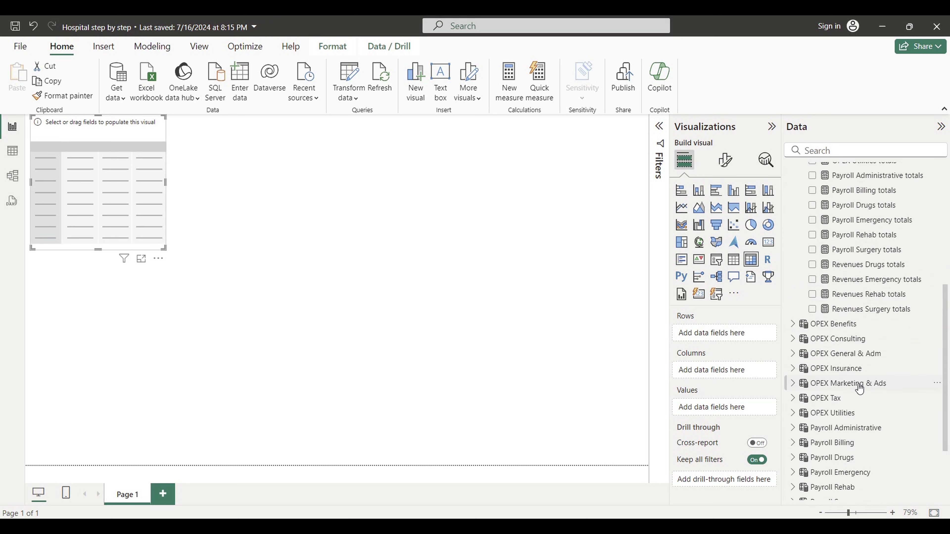
scroll(861, 336, "up", 3)
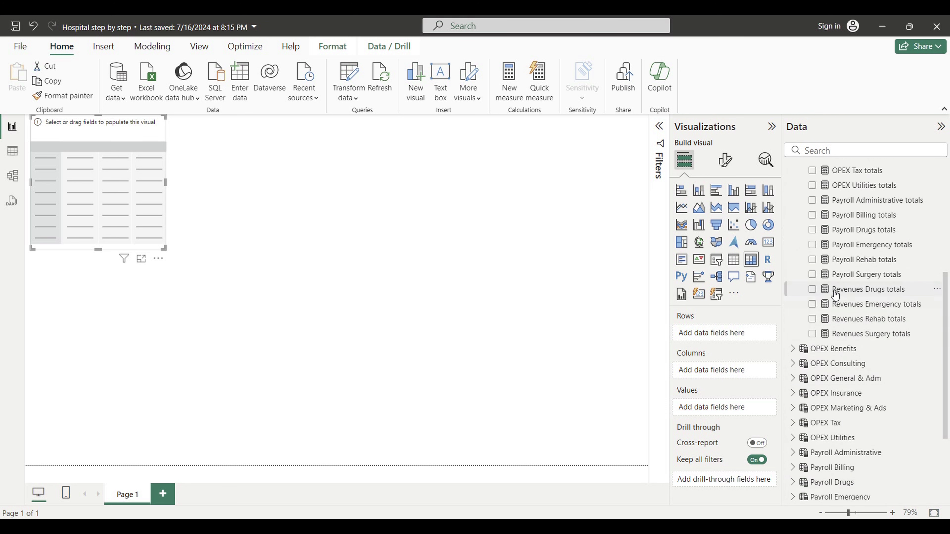
left_click_drag(867, 310, 739, 409)
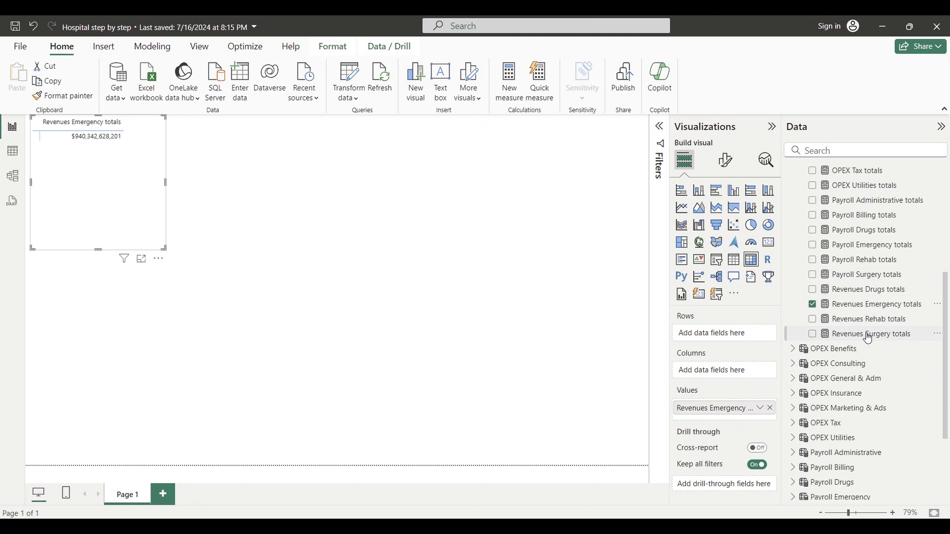
left_click_drag(867, 340, 748, 421)
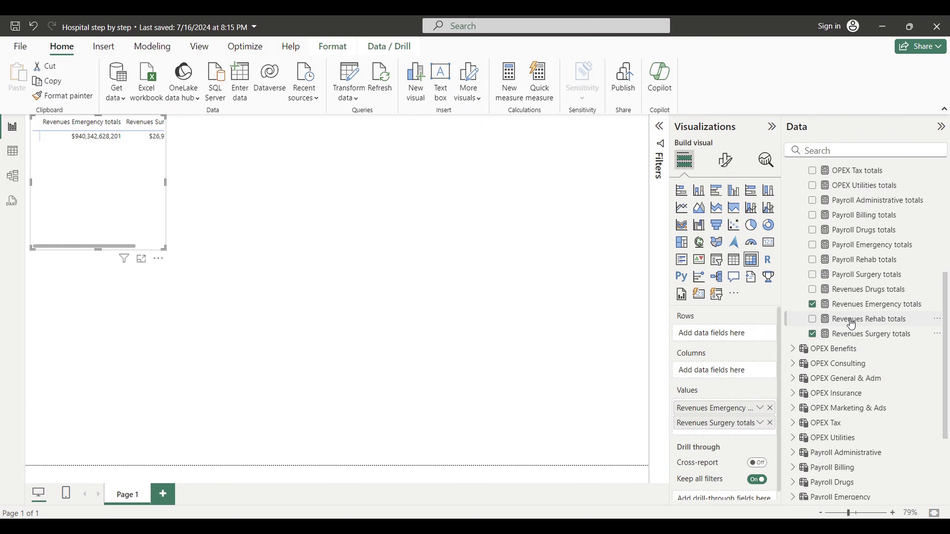
left_click_drag(860, 293, 748, 436)
left_click_drag(868, 319, 752, 446)
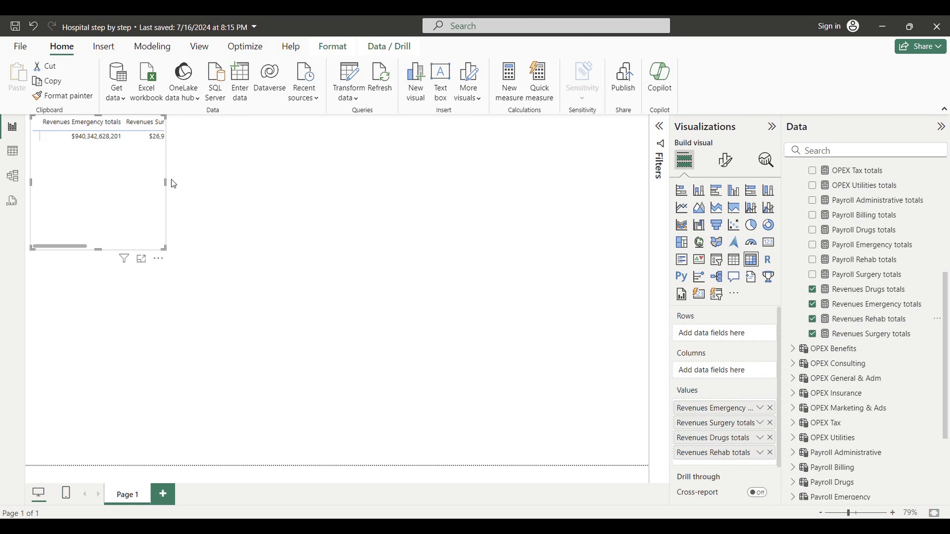
left_click_drag(166, 184, 414, 198)
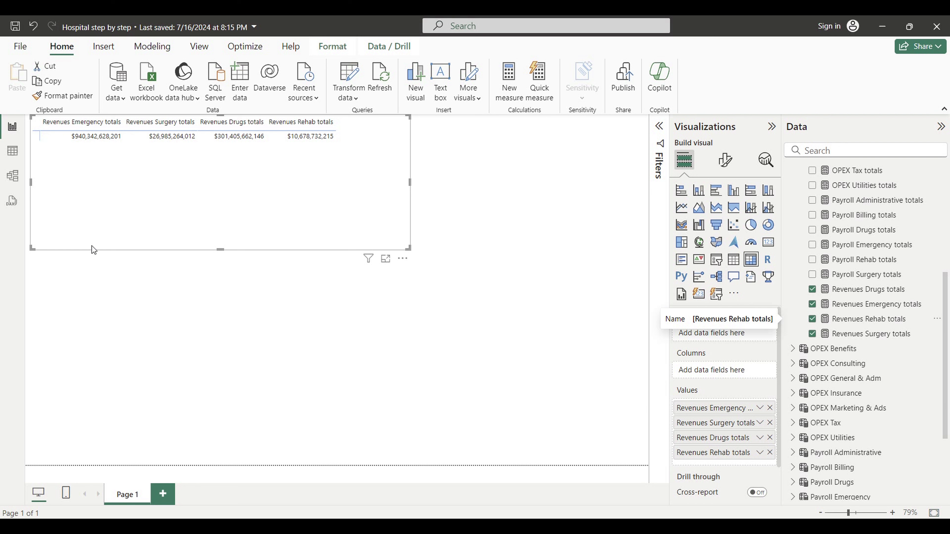
Step: Switch the matrix values to rows and move the visual slightly lower on the page
left_click(730, 162)
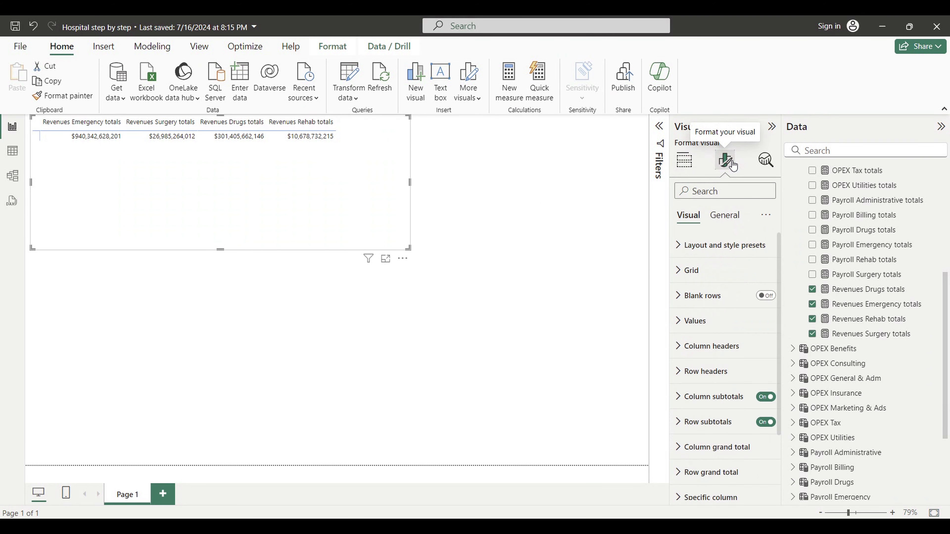
left_click(688, 323)
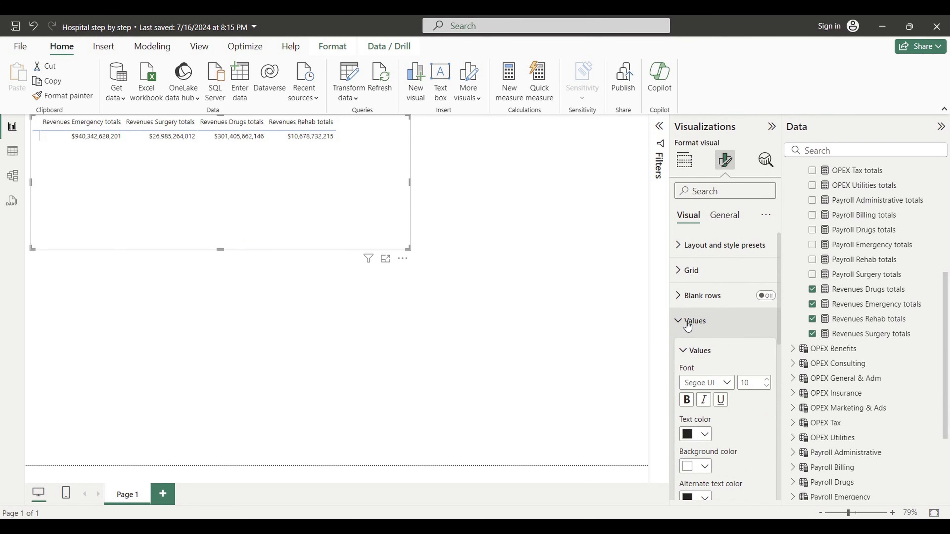
scroll(707, 358, "down", 5)
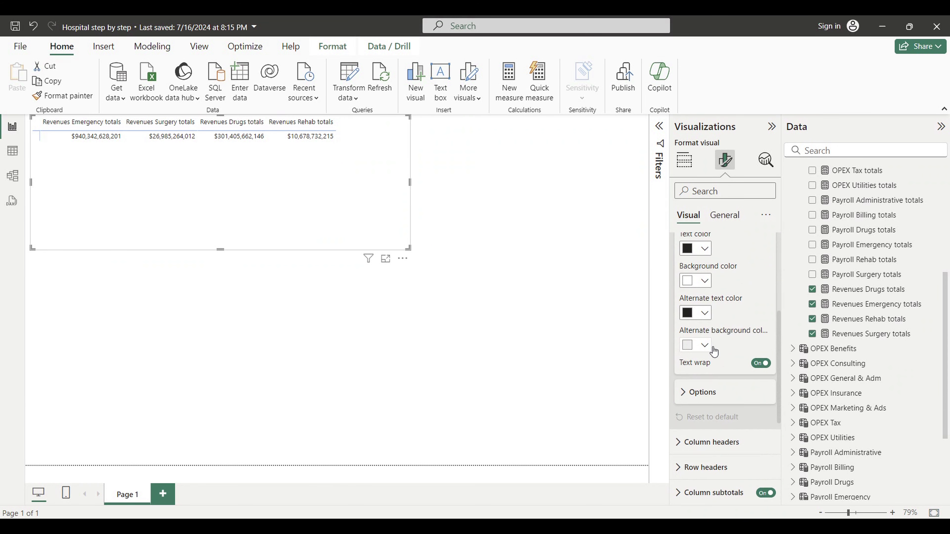
left_click(687, 394)
left_click(763, 411)
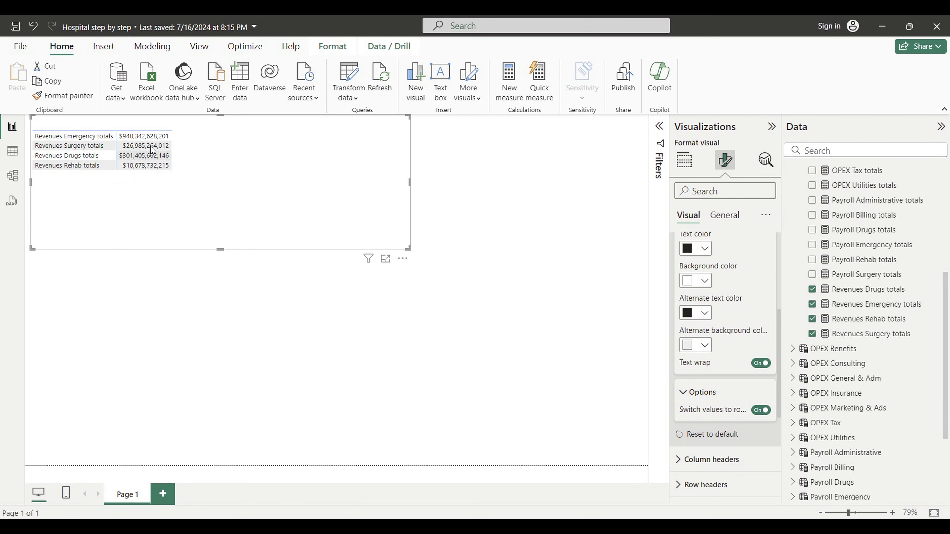
left_click_drag(128, 199, 134, 237)
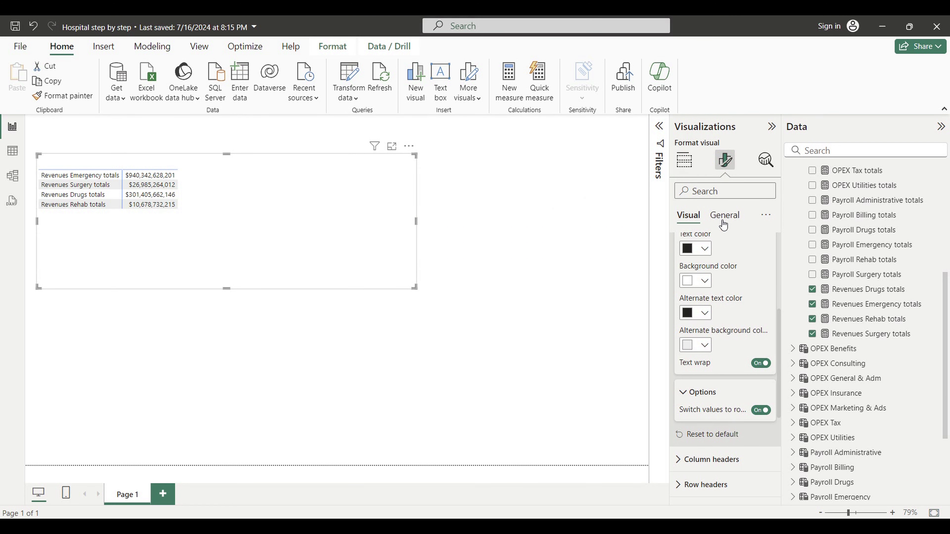
Step: Apply the Minimal style preset to the matrix
scroll(728, 236, "up", 5)
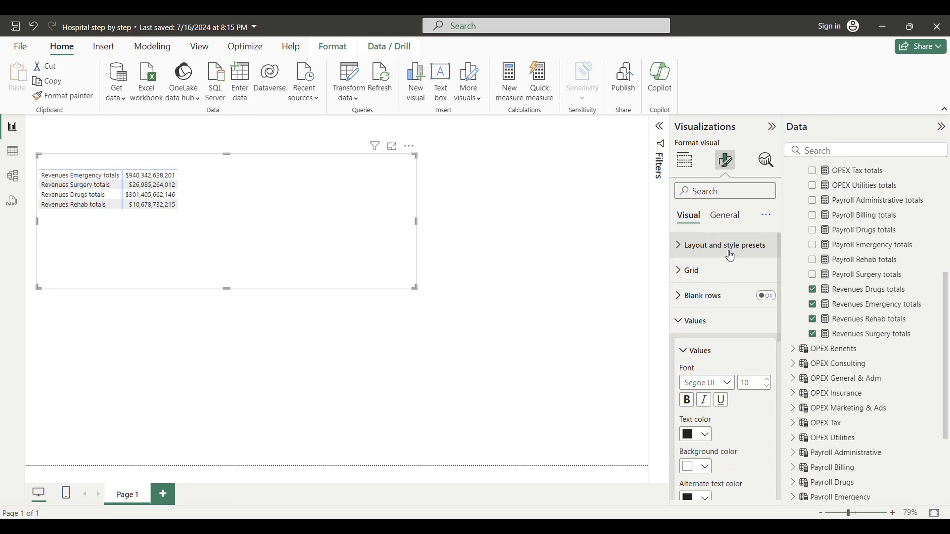
left_click(681, 246)
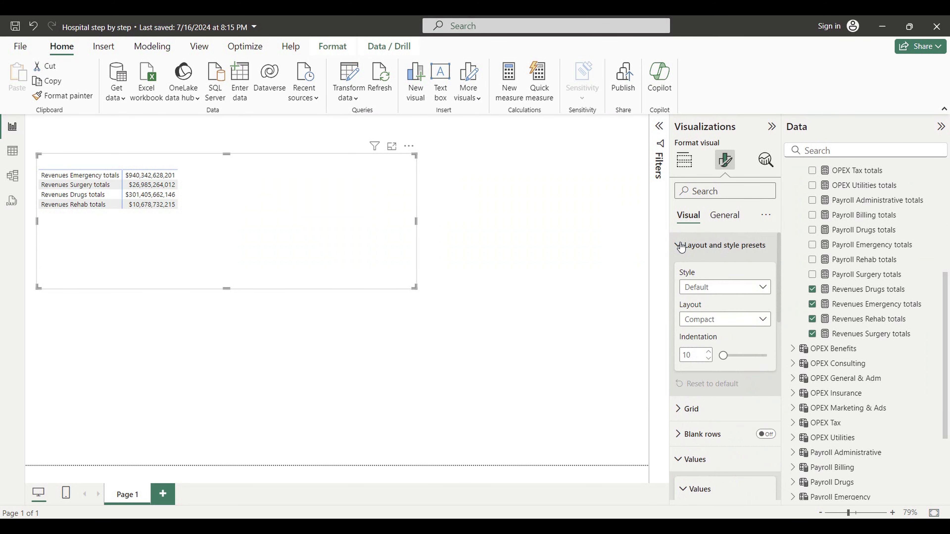
left_click(699, 288)
left_click(703, 332)
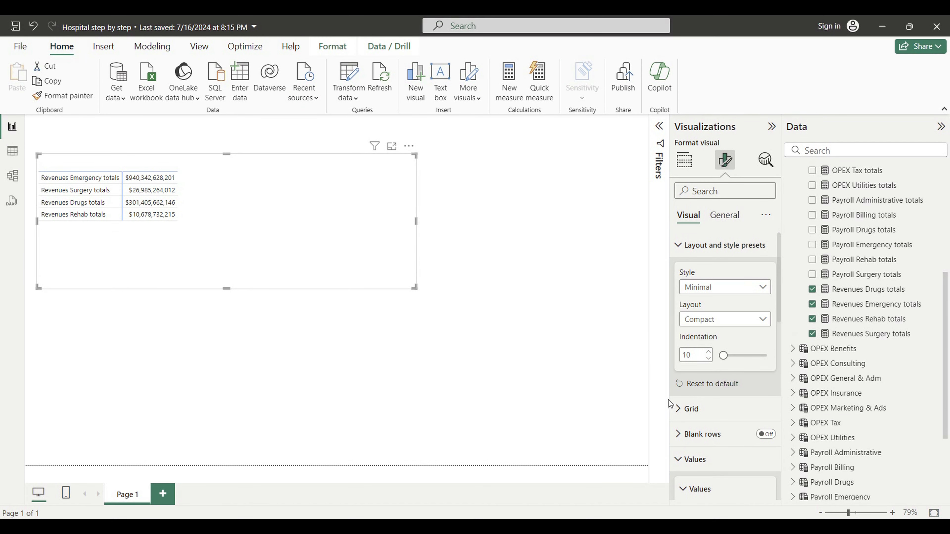
Step: Remove the grid borders from all sections of the matrix and narrow the visual around its two columns
left_click(691, 408)
scroll(718, 417, "down", 4)
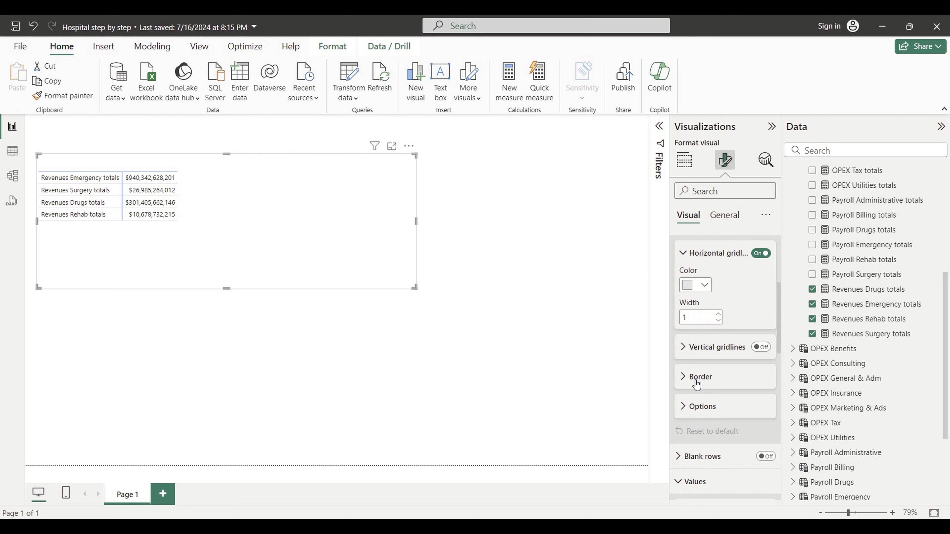
left_click(684, 378)
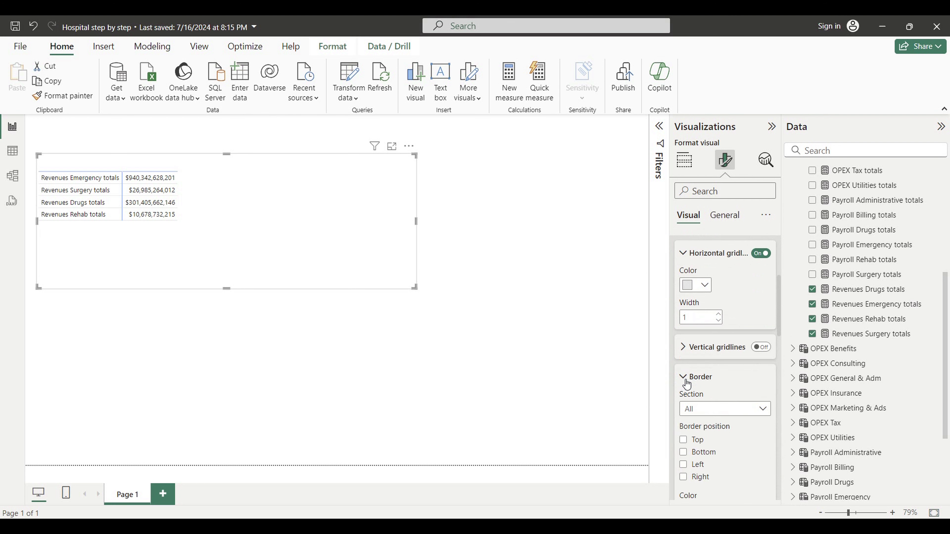
left_click(688, 454)
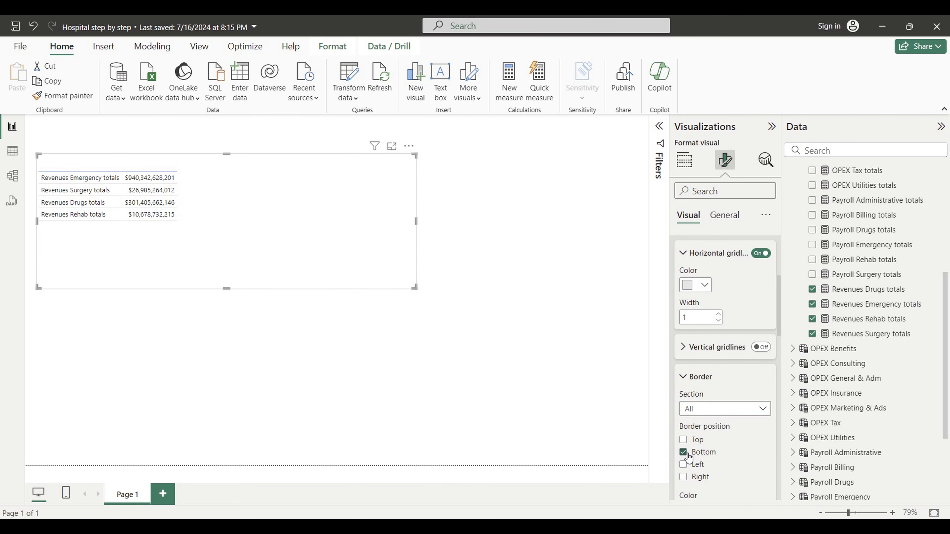
left_click(684, 452)
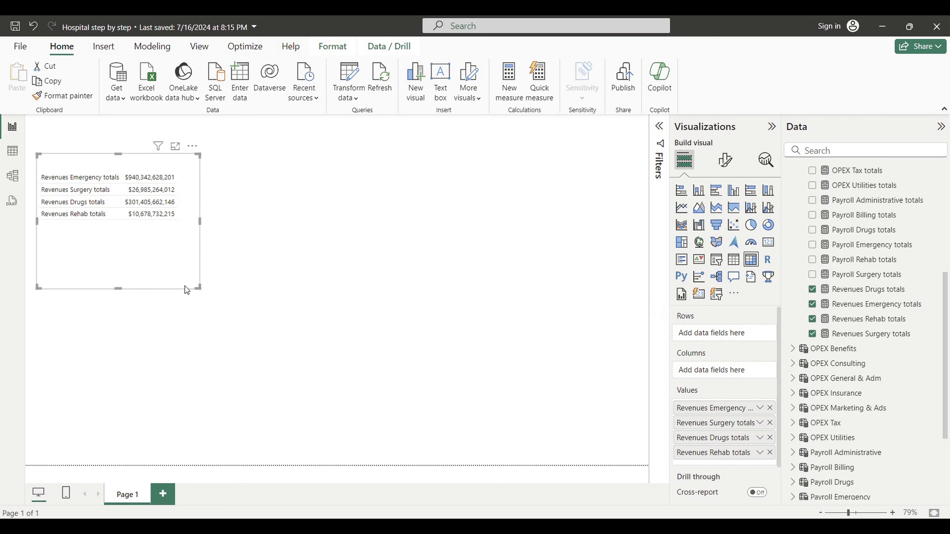
Step: Turn on the matrix's visual border with 30 px rounded corners and a gray color
left_click(724, 160)
left_click(724, 217)
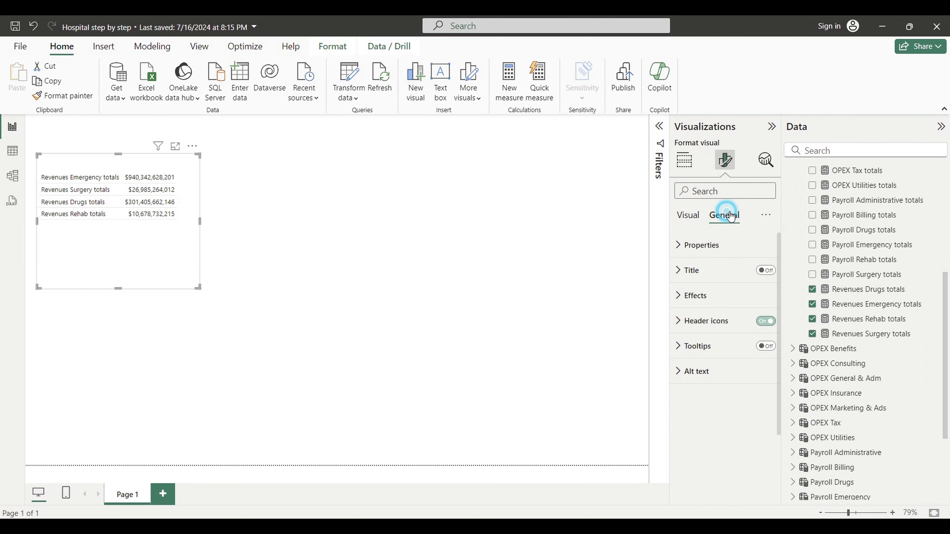
left_click(683, 297)
scroll(714, 329, "down", 2)
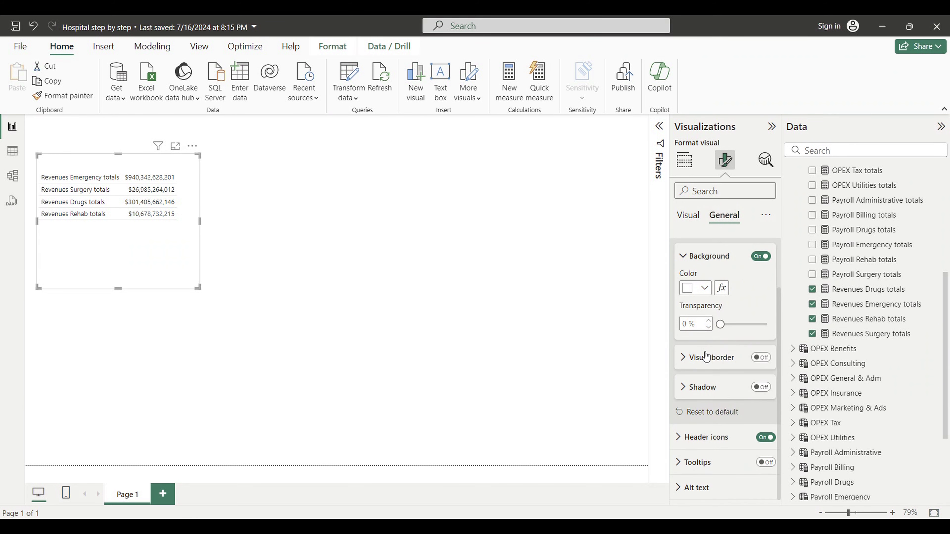
left_click(765, 358)
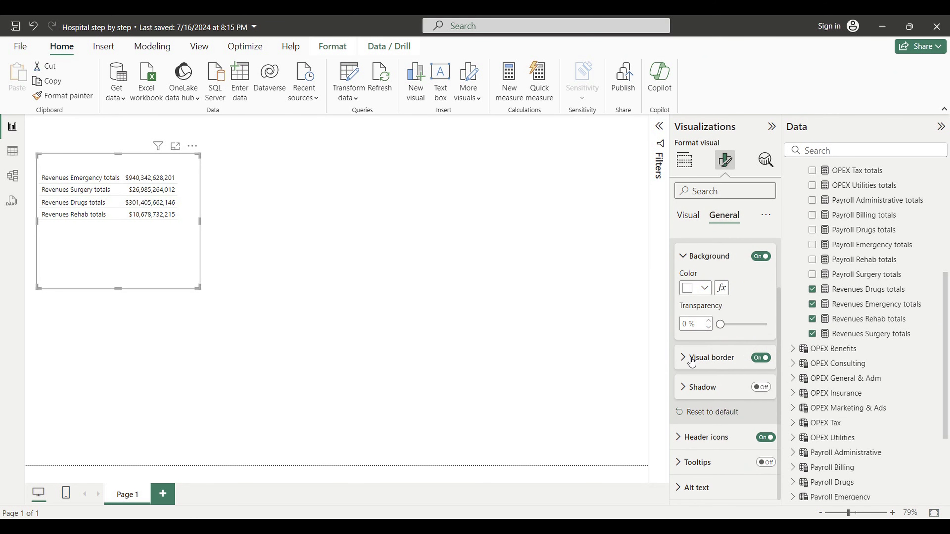
left_click(684, 358)
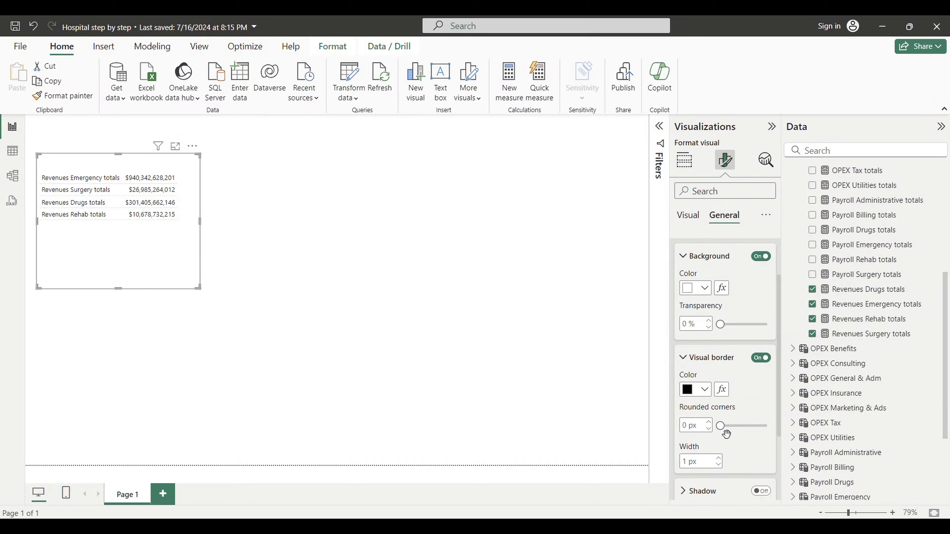
left_click_drag(722, 427, 770, 428)
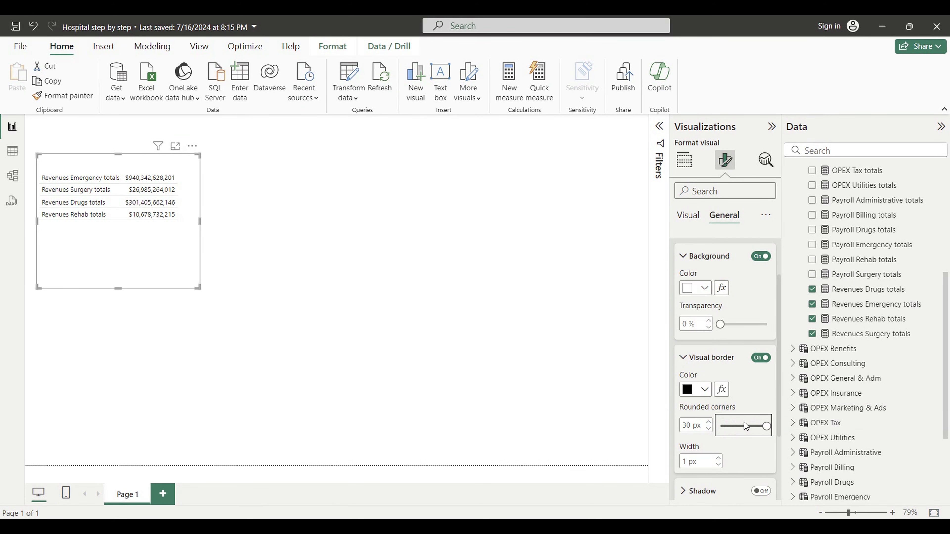
left_click(704, 390)
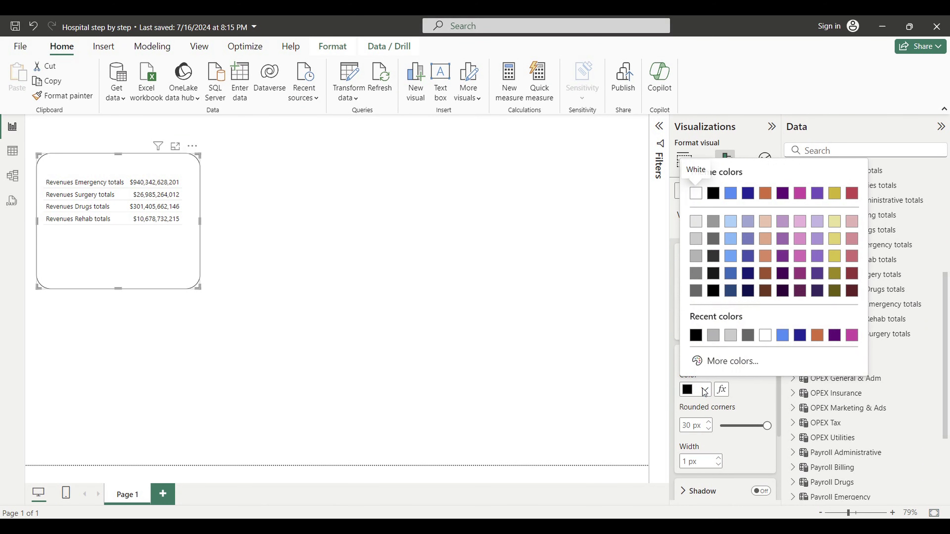
left_click(715, 335)
left_click(247, 246)
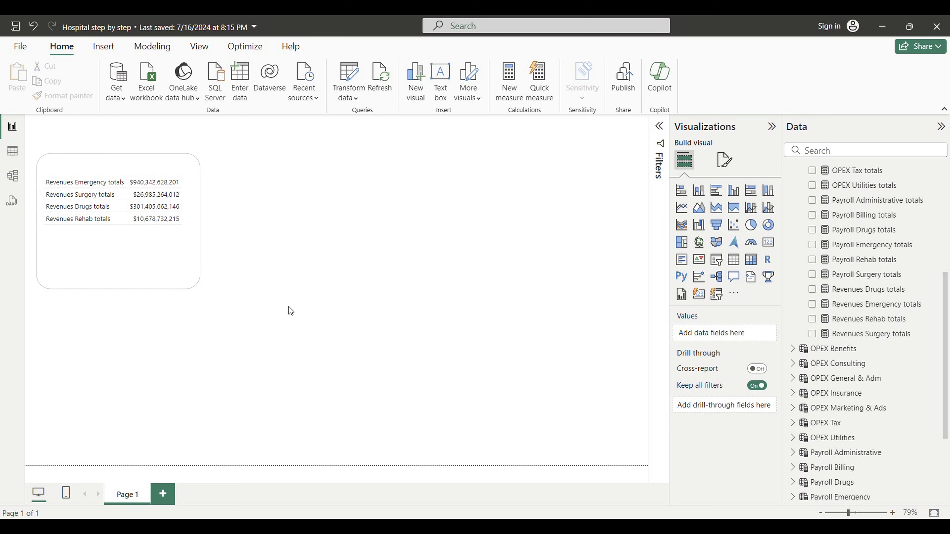
Step: Turn on the matrix title with the text Income Statement, trying bold and leaving it in regular weight
left_click(180, 281)
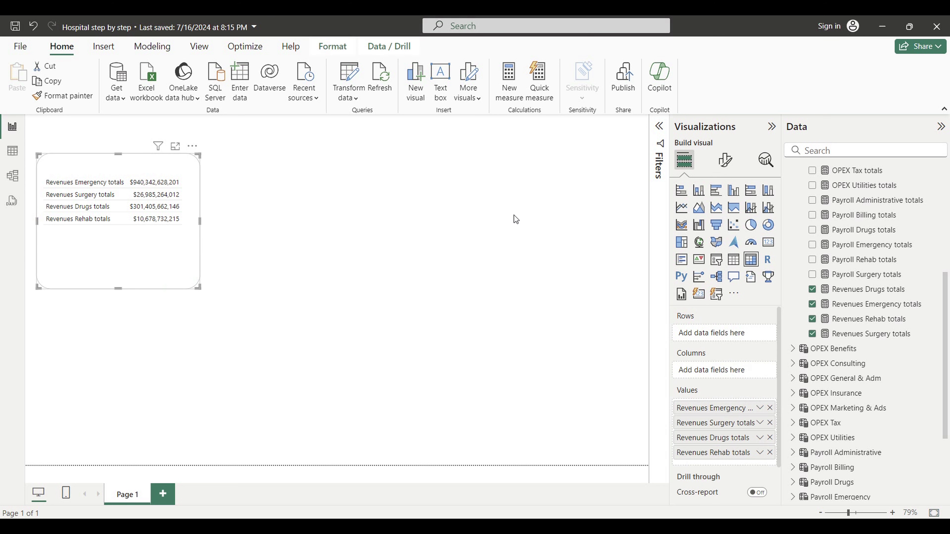
left_click(726, 161)
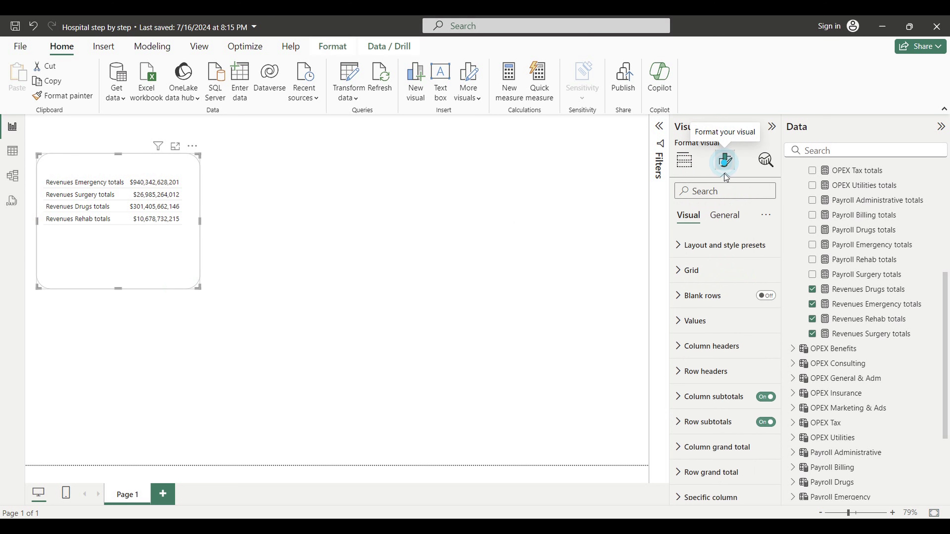
left_click(724, 216)
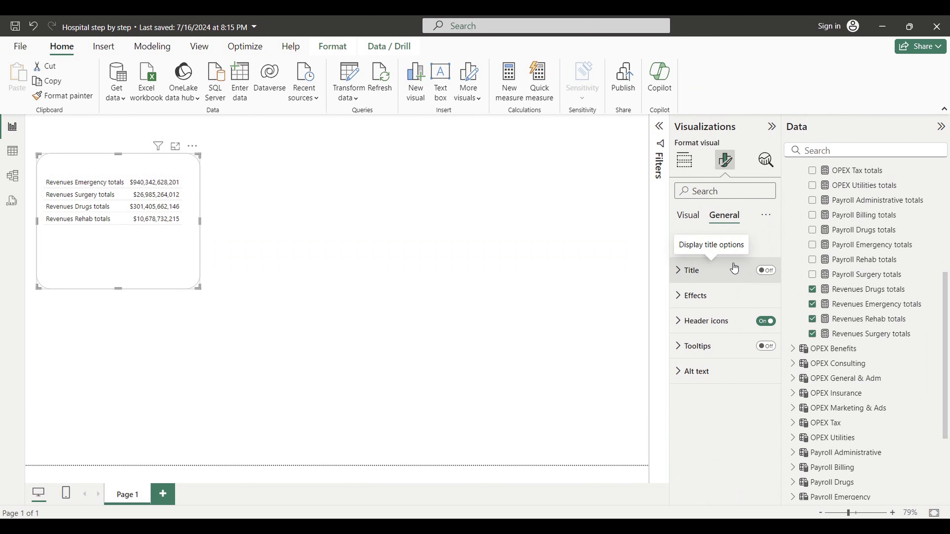
left_click(766, 270)
left_click(691, 272)
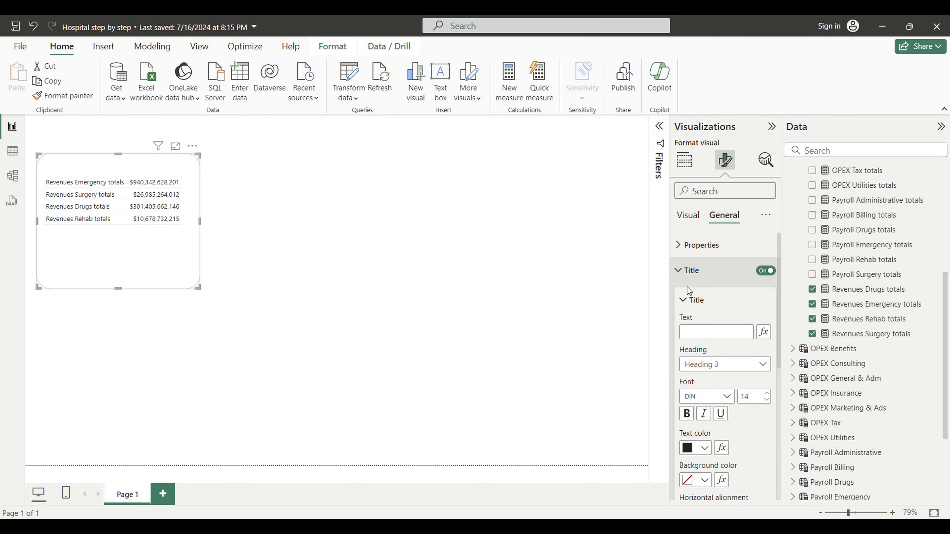
left_click(697, 331)
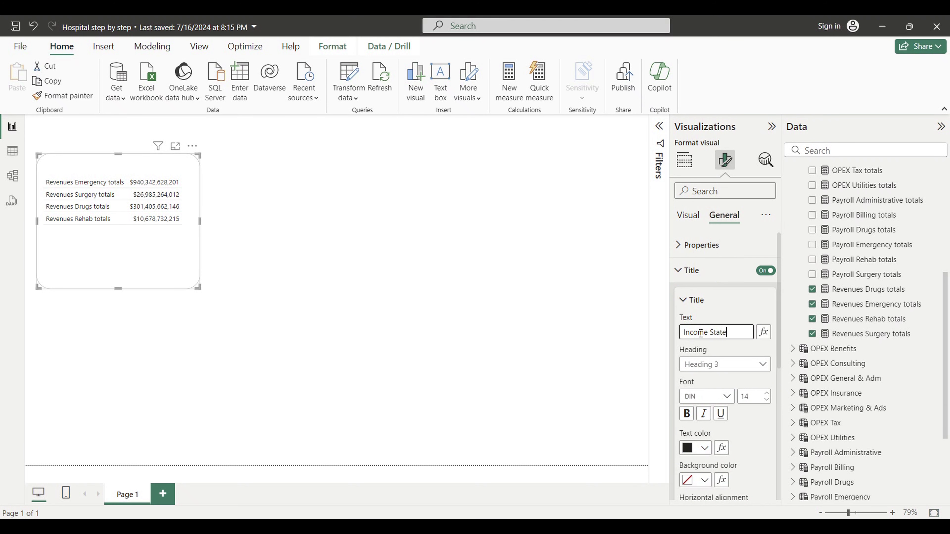
key("Return")
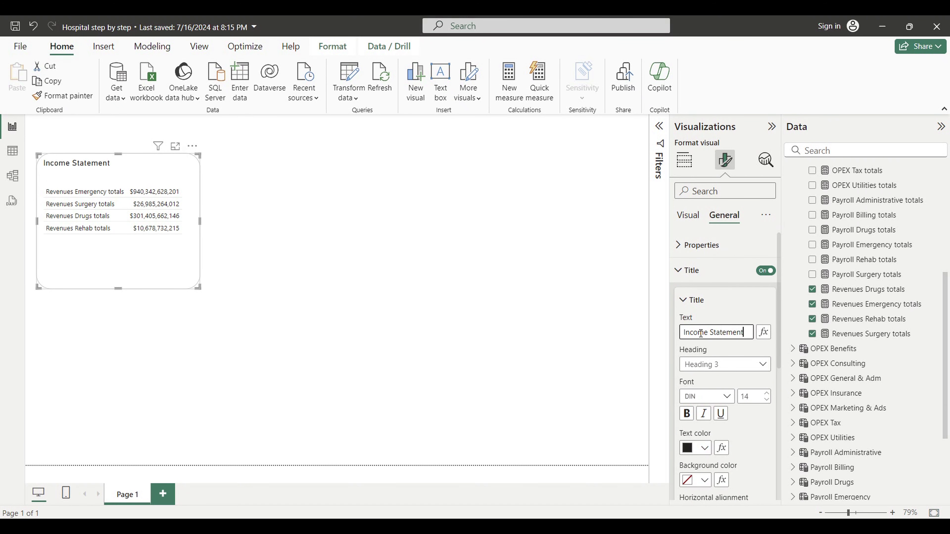
left_click(686, 413)
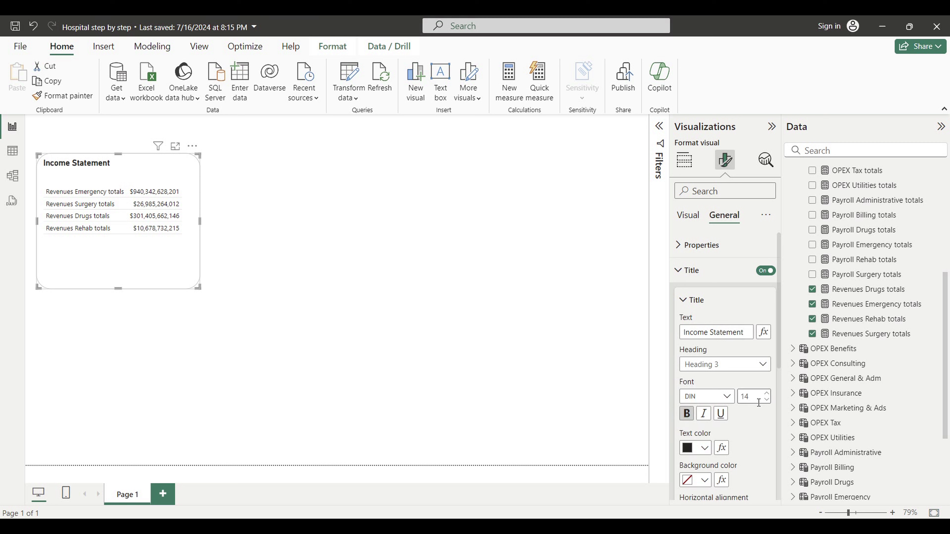
left_click(686, 415)
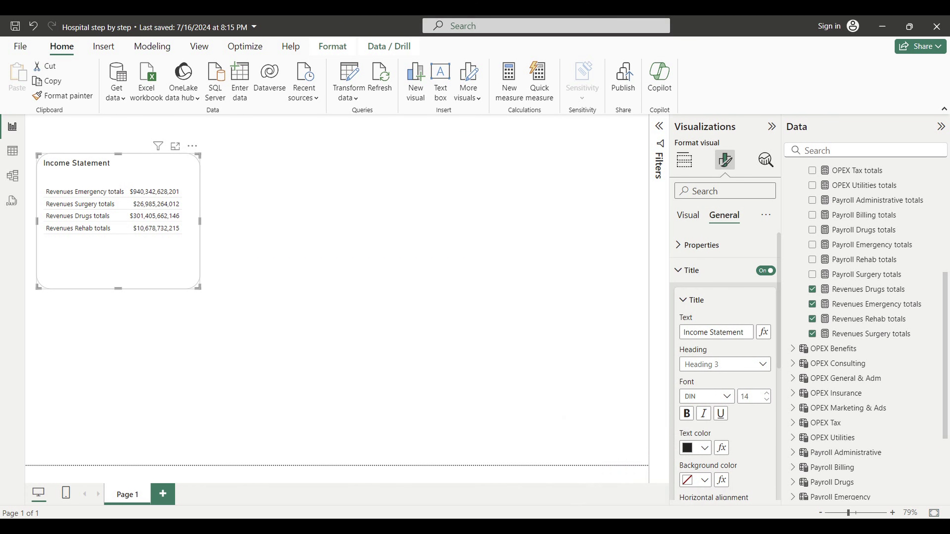
Step: Switch to the Excel workbook and copy the Title color code #666666 from the color list beside the income statement
left_click(655, 501)
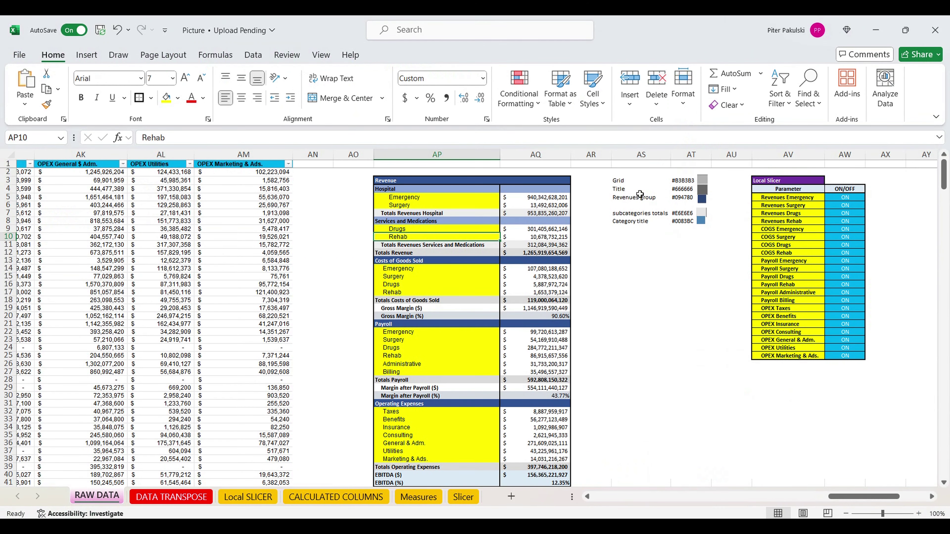
left_click(691, 190)
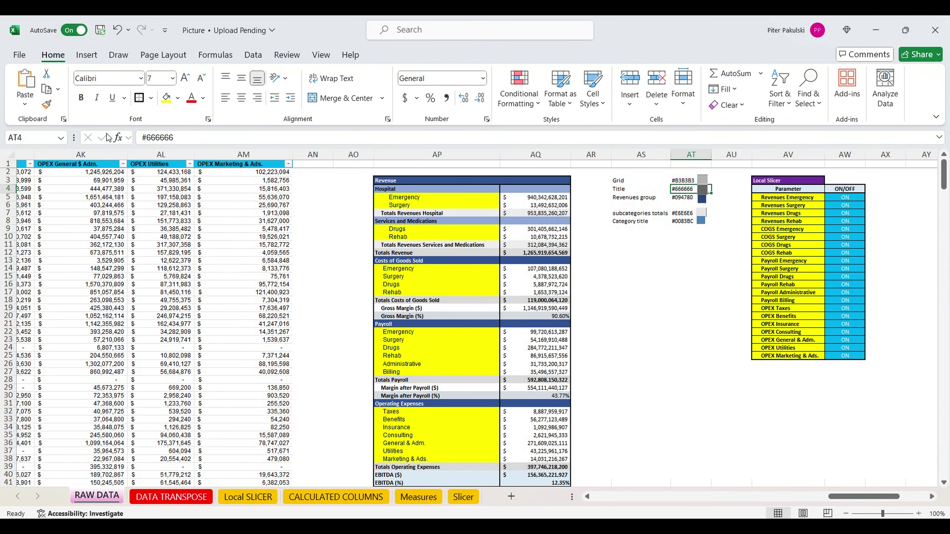
left_click_drag(186, 138, 142, 138)
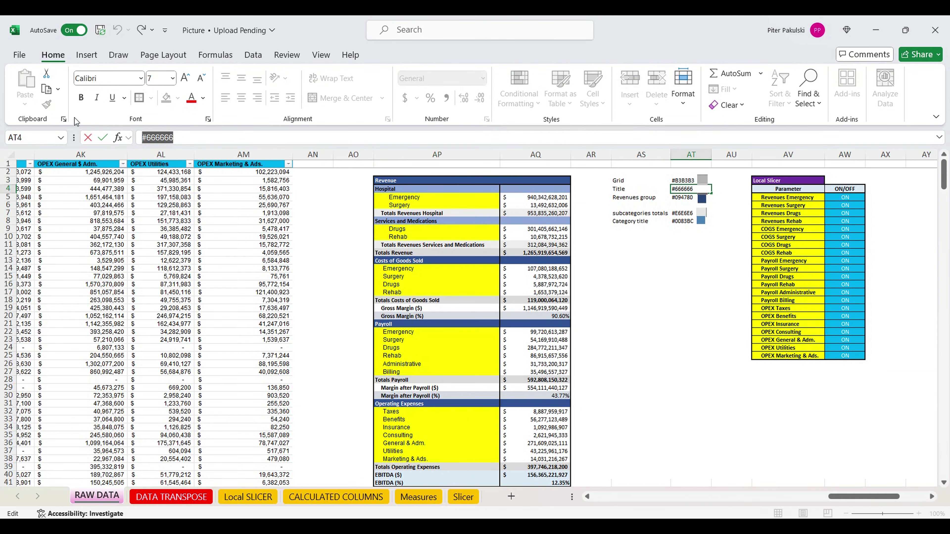
key("ctrl+c")
Step: Return to the Hospital step by step report in Power BI and set the matrix title's text color to #666666
left_click(612, 528)
left_click(649, 474)
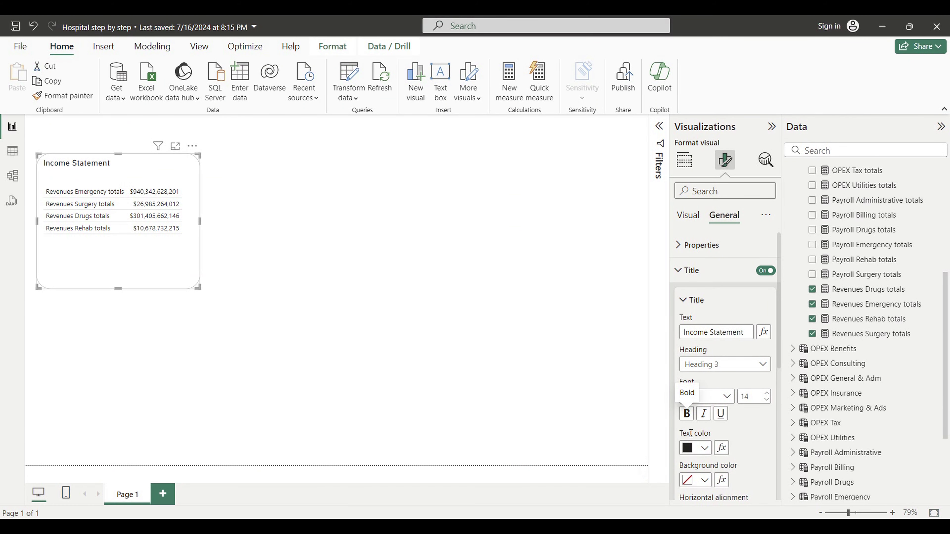
left_click(710, 449)
left_click(732, 421)
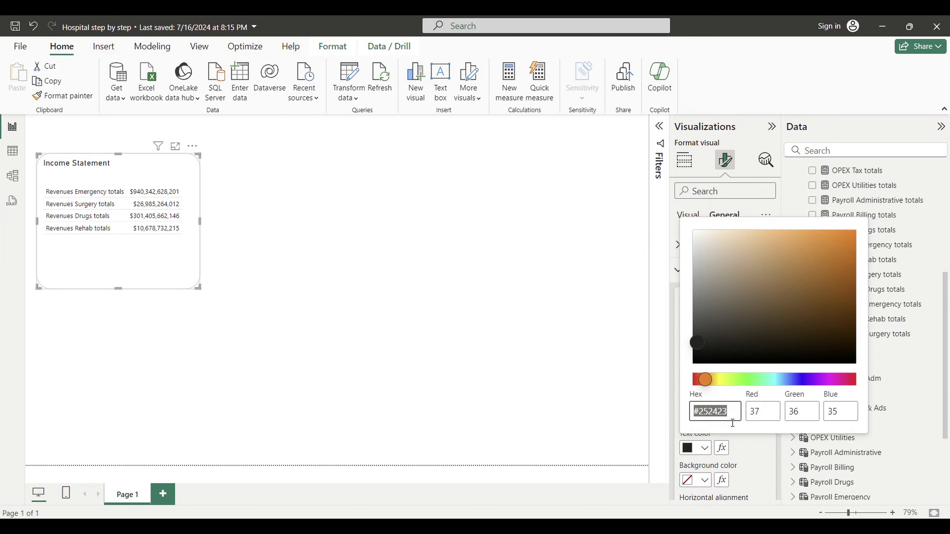
type("#666666")
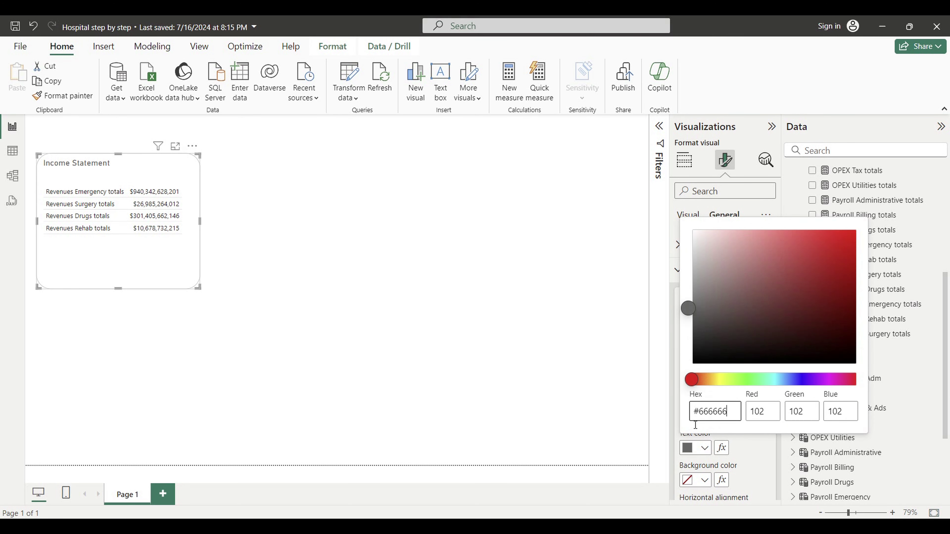
left_click(553, 376)
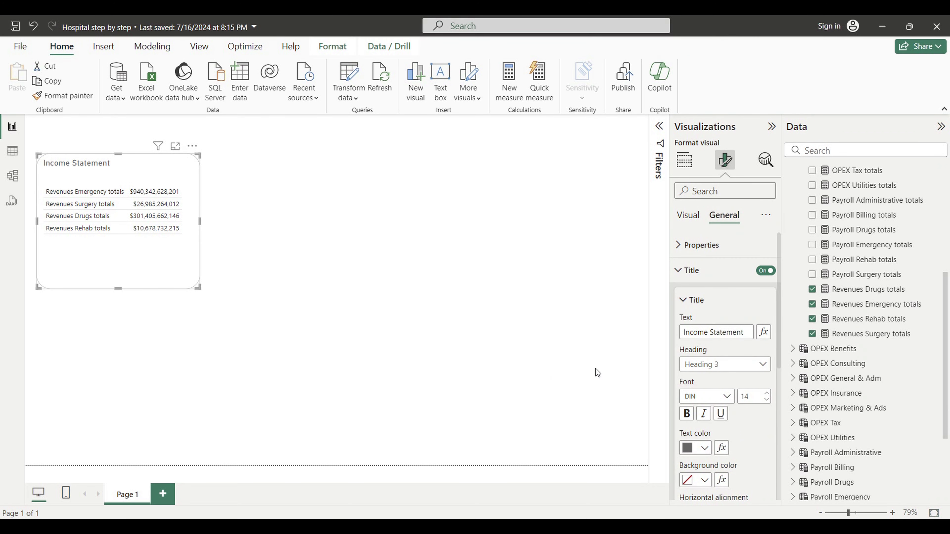
Step: Make the Income Statement title bold and set its font size to 18
left_click(691, 418)
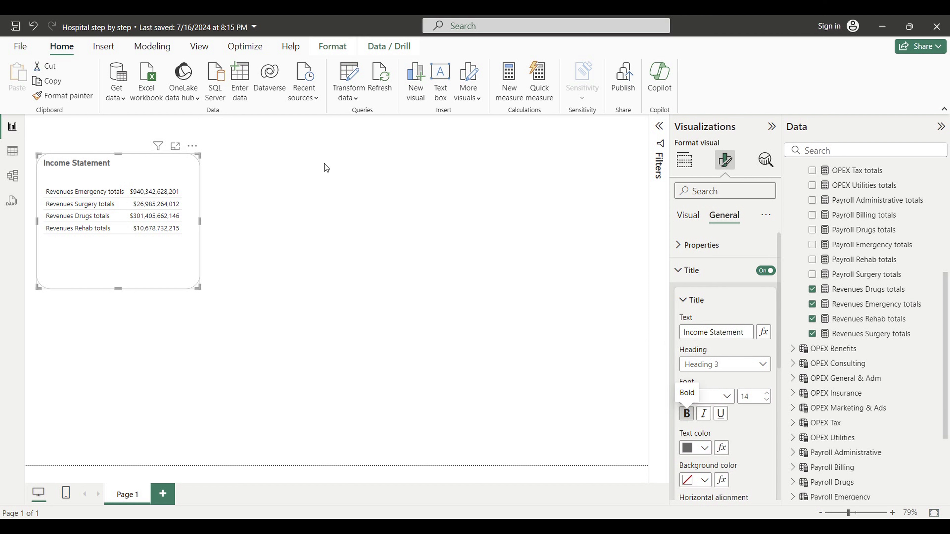
left_click(756, 402)
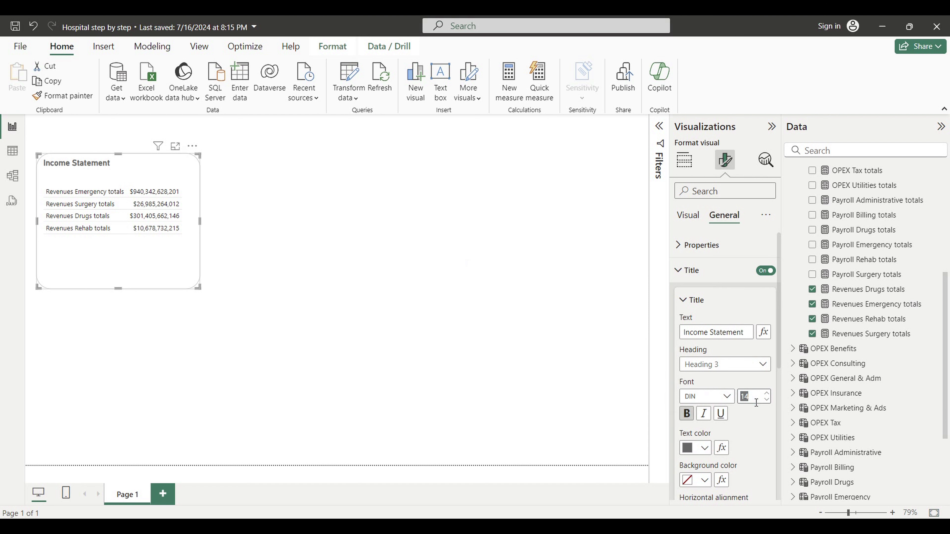
type("18")
key("Return")
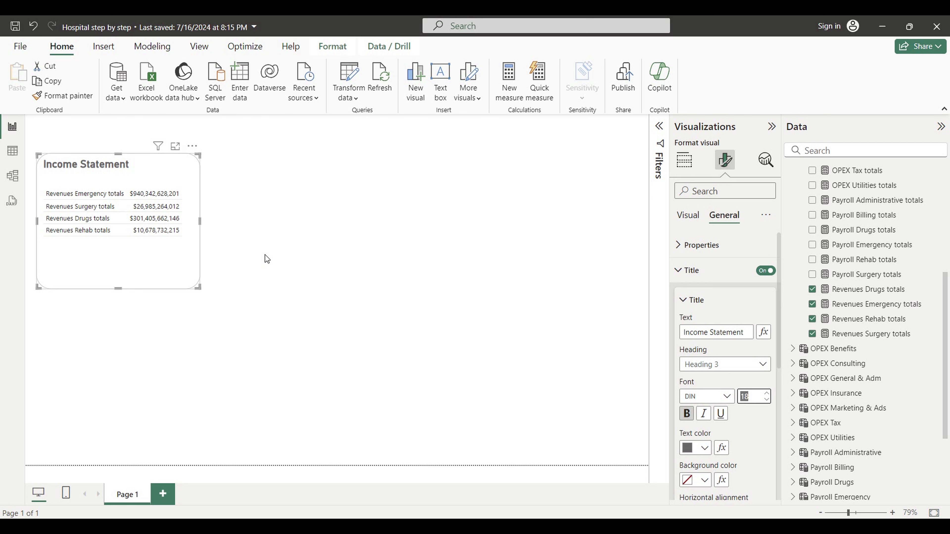
Step: Check the income statement layout in the Excel workbook and return to the Hospital step by step report
left_click(603, 515)
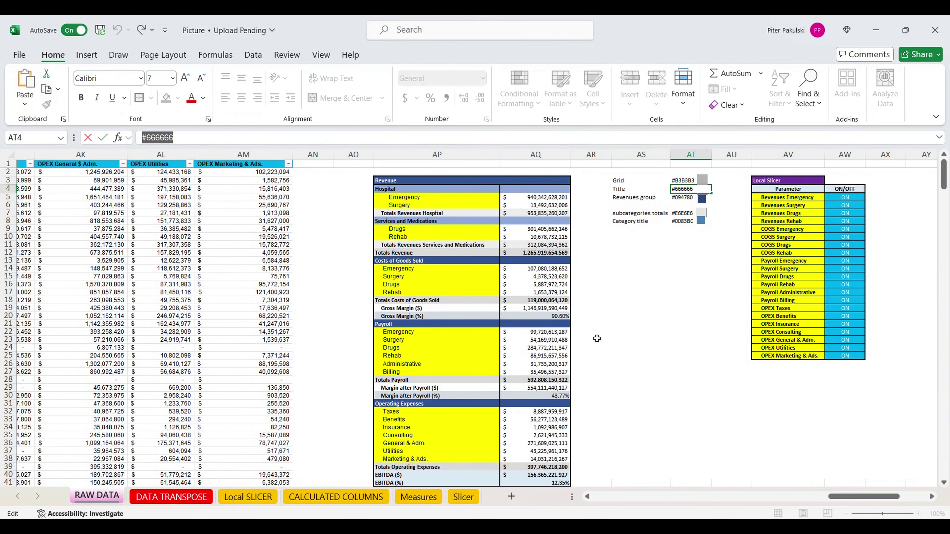
left_click(612, 525)
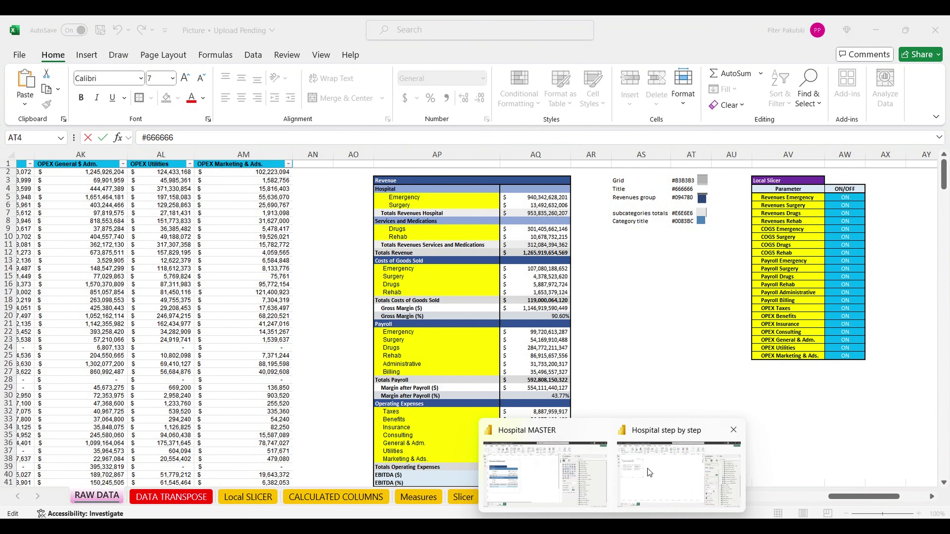
left_click(647, 469)
left_click(368, 209)
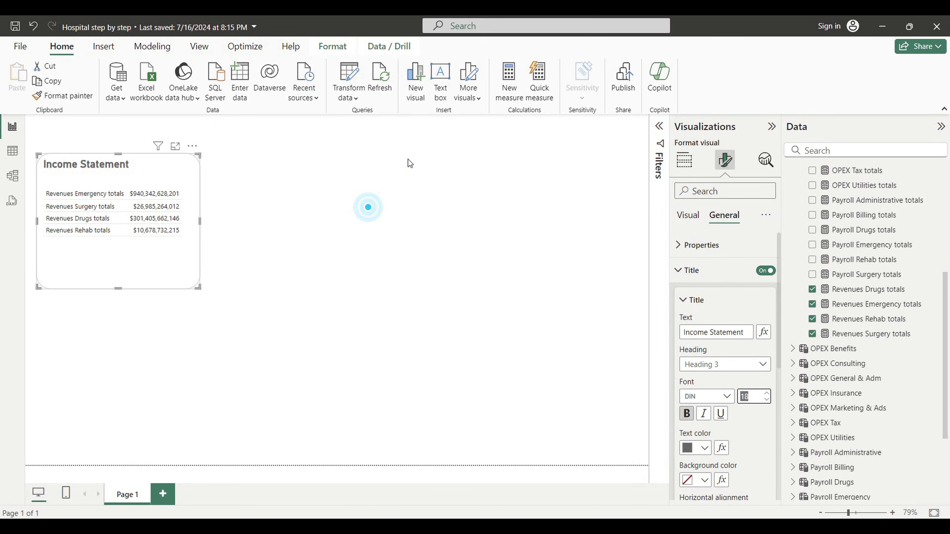
Step: Create an empty measure named Revenues Title and set its home table to Measures Table
left_click(508, 86)
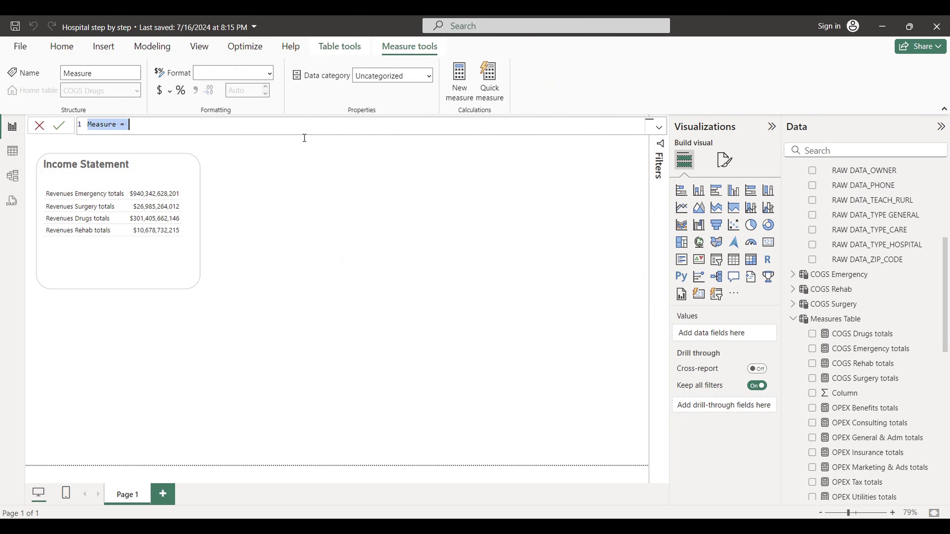
left_click(121, 128)
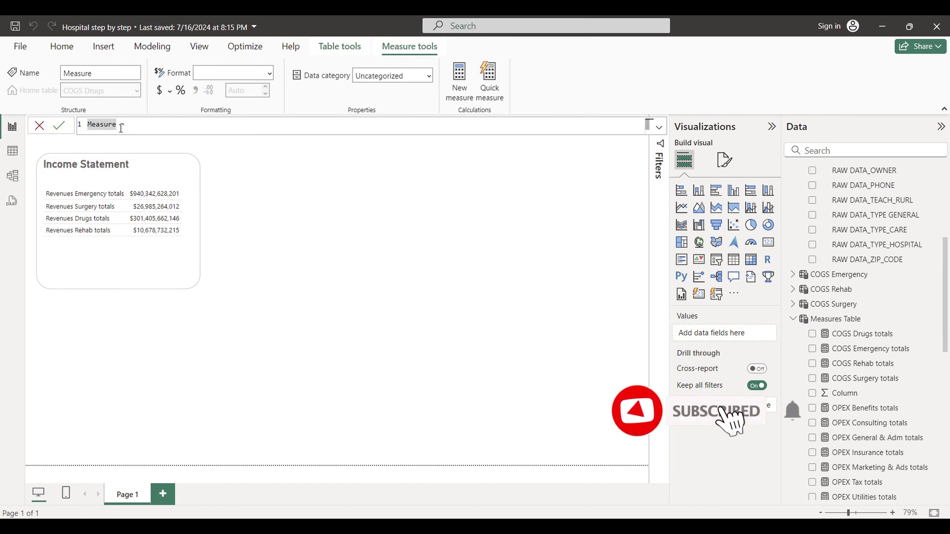
type("Revenues Title")
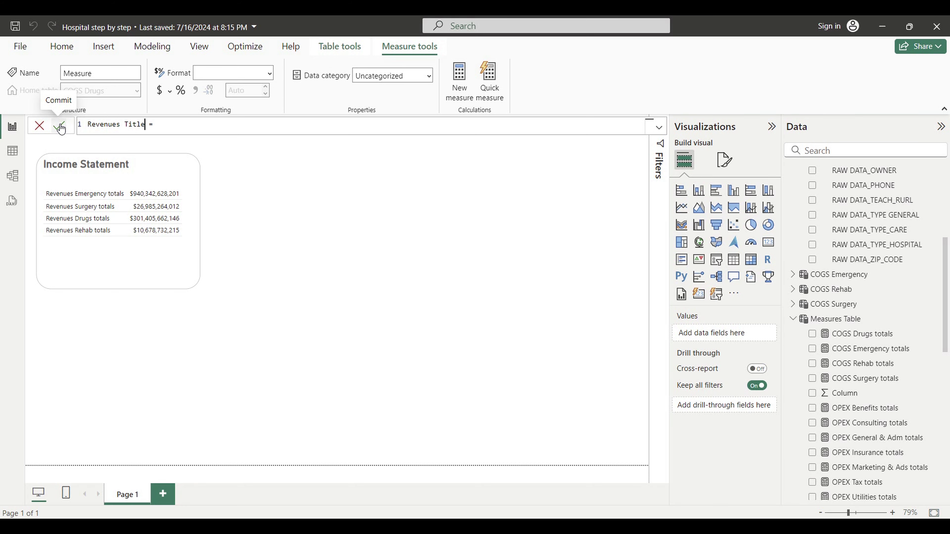
left_click(157, 127)
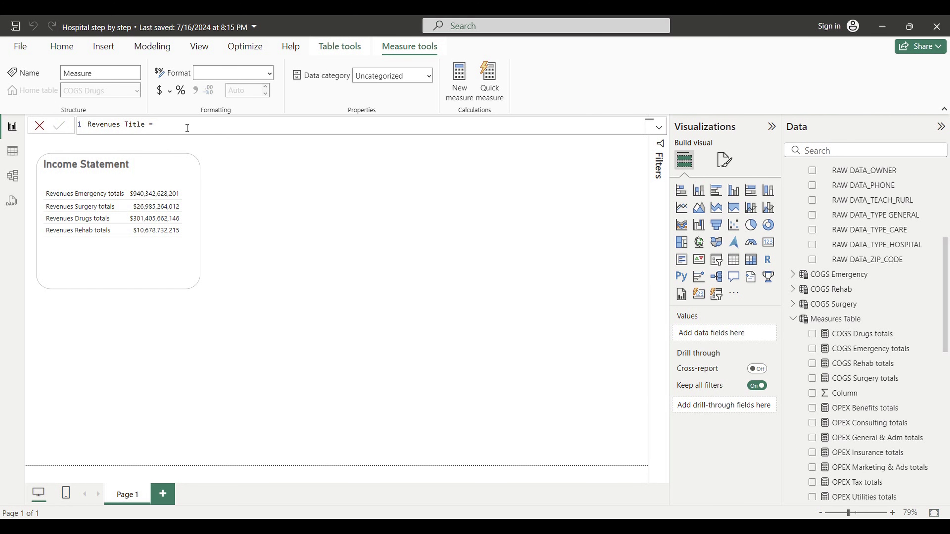
key("Return")
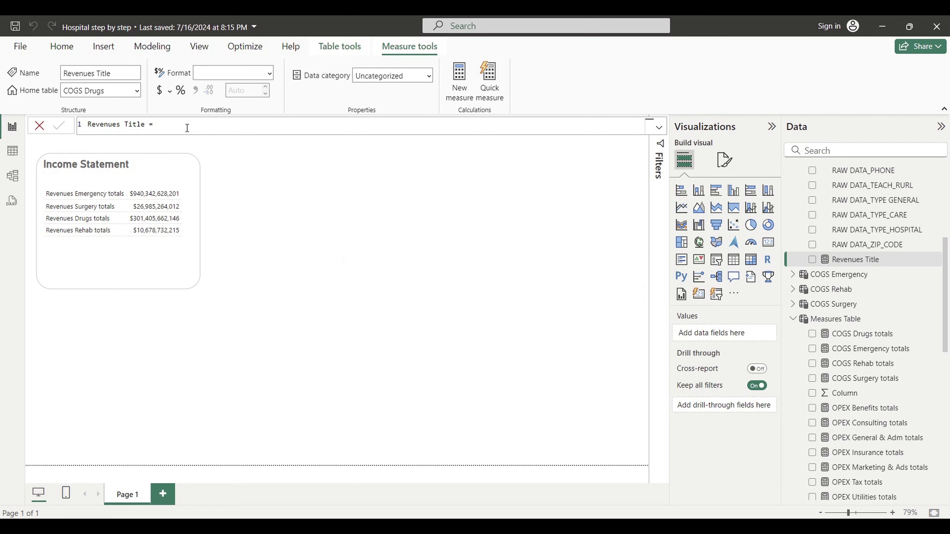
left_click(138, 93)
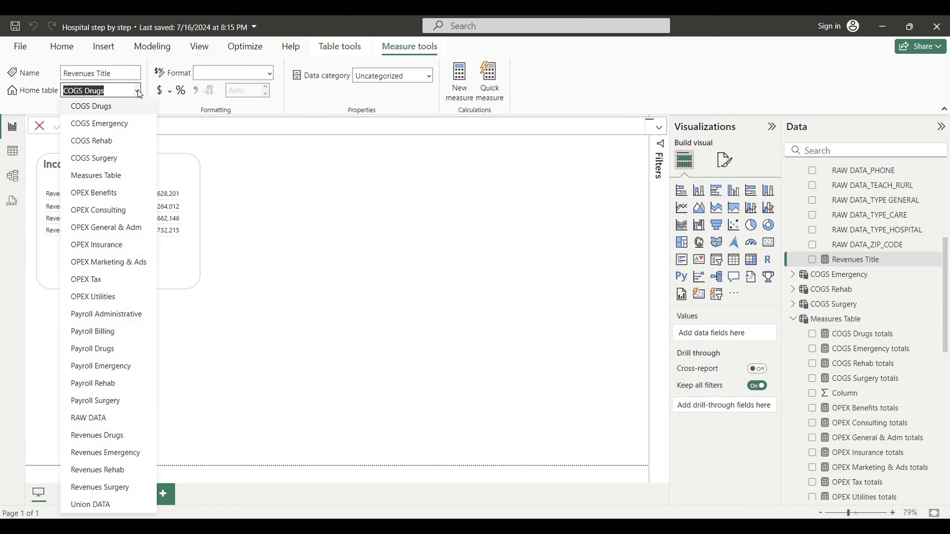
left_click(98, 178)
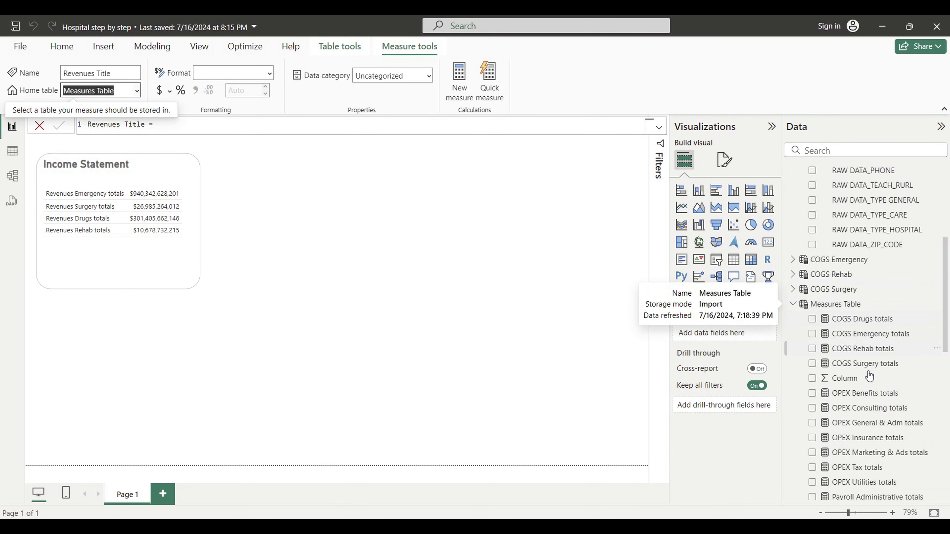
Step: Add the Revenues Title measure to the matrix values as the first entry, above Revenues Emergency totals
scroll(860, 367, "down", 3)
scroll(863, 363, "down", 3)
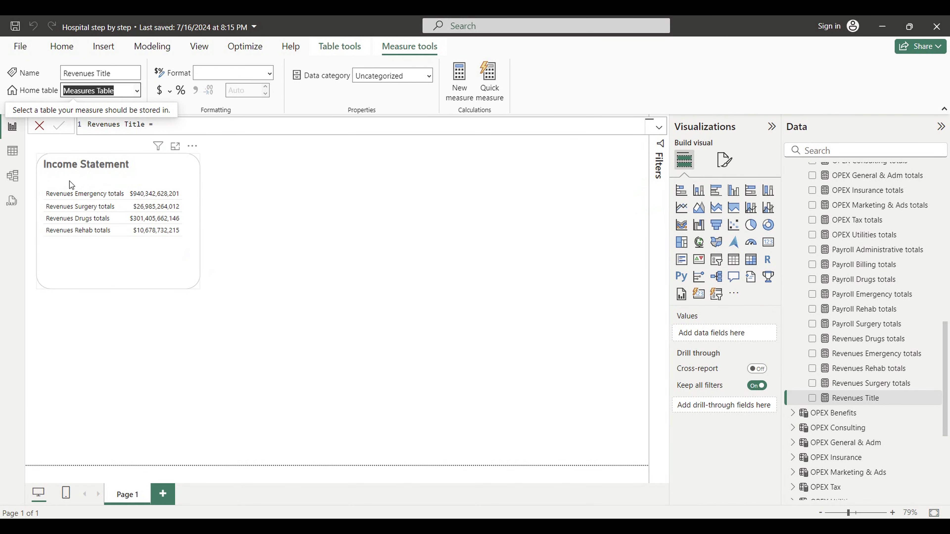
left_click(163, 272)
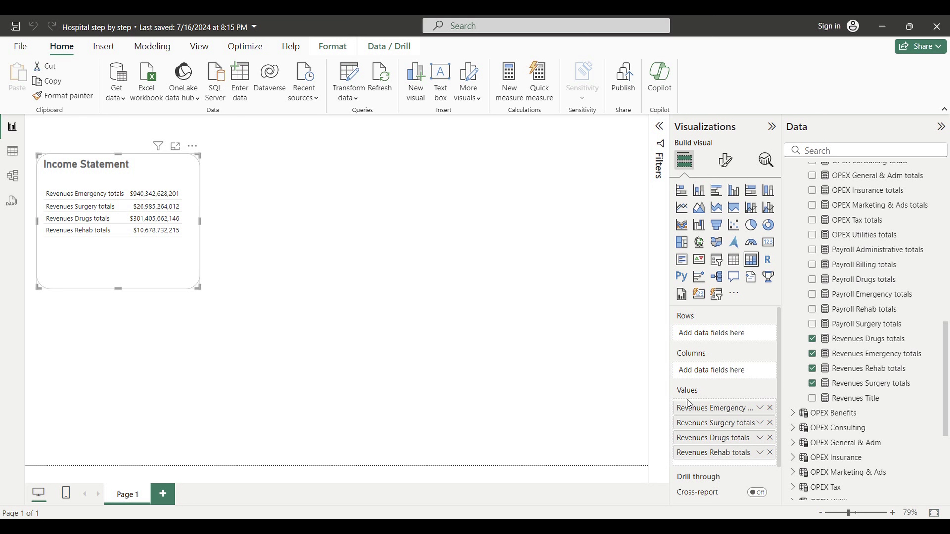
left_click_drag(855, 404, 732, 406)
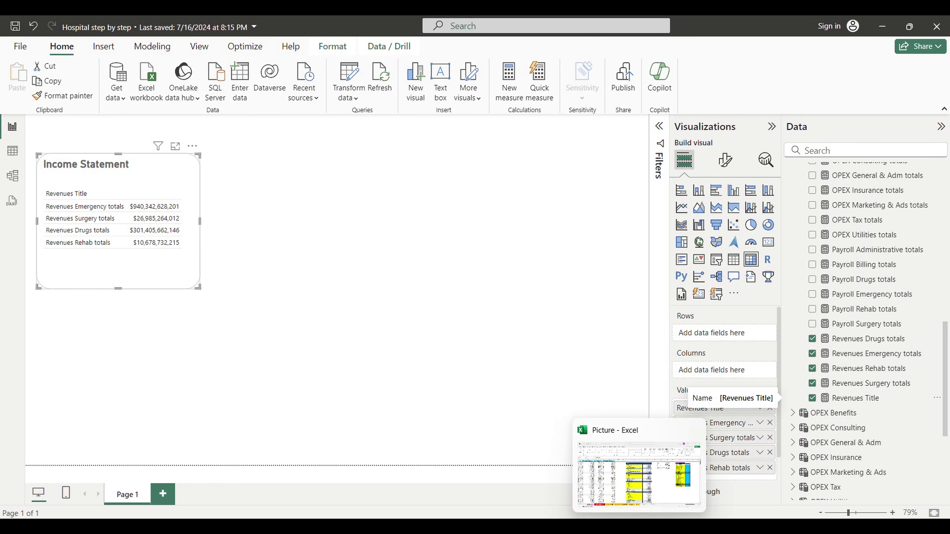
Step: Examine how the Excel Revenue section groups its items under Hospital and Services and Medications, including the subtotals, and return to the Power BI report
left_click(637, 519)
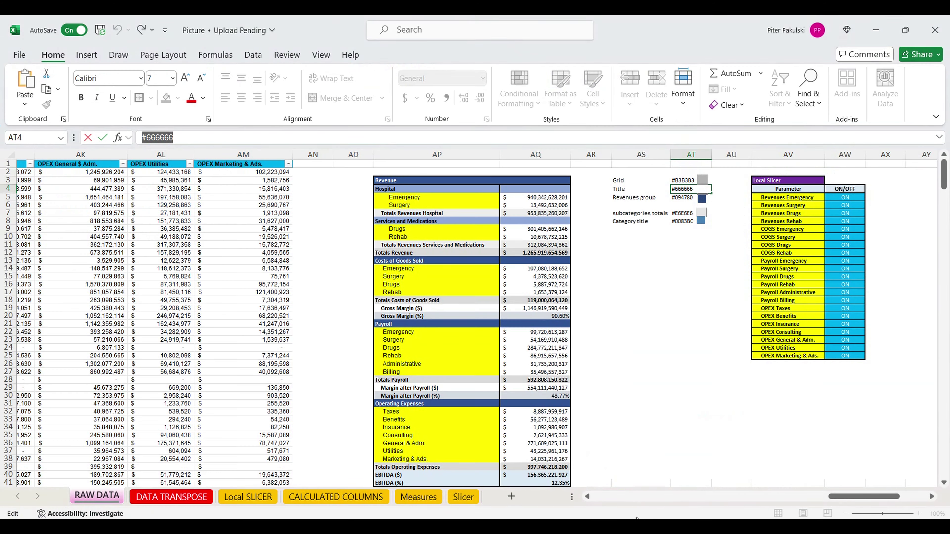
left_click(388, 183)
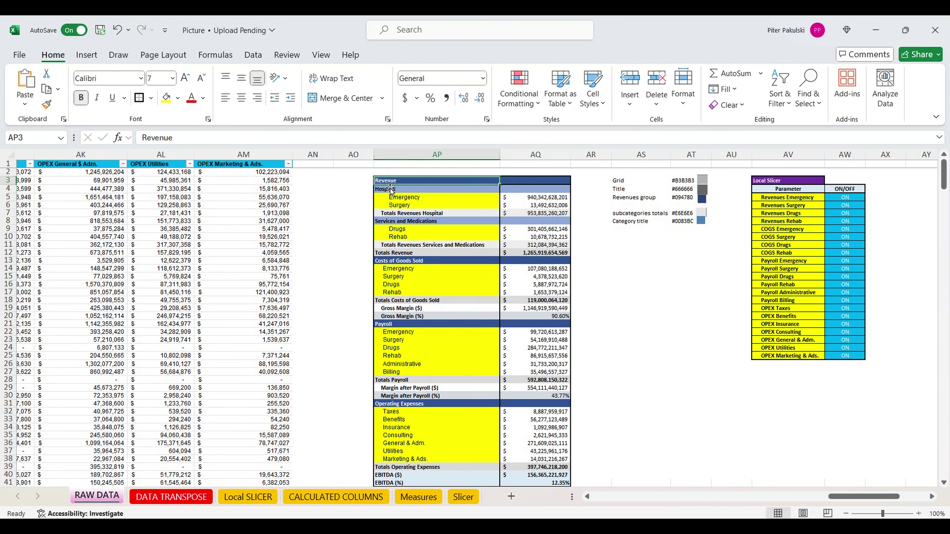
left_click(389, 191)
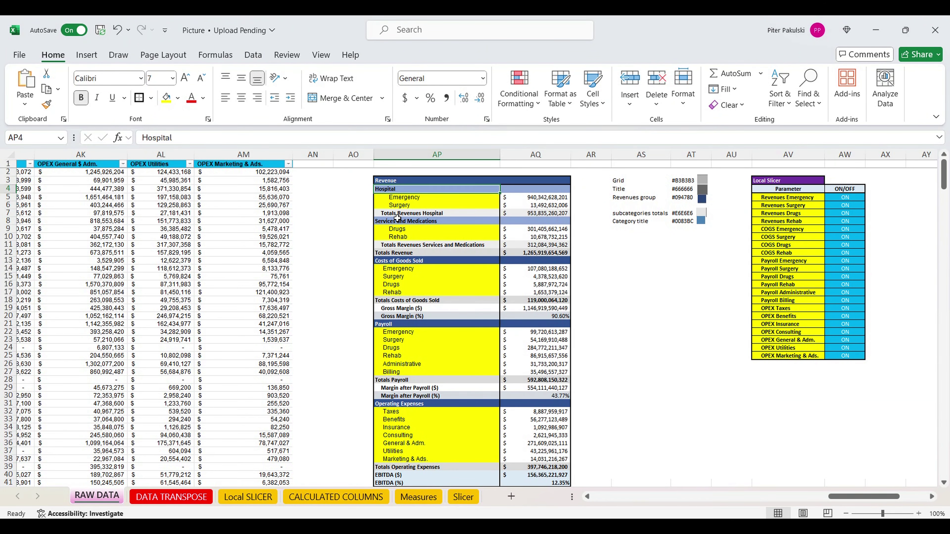
left_click(401, 222)
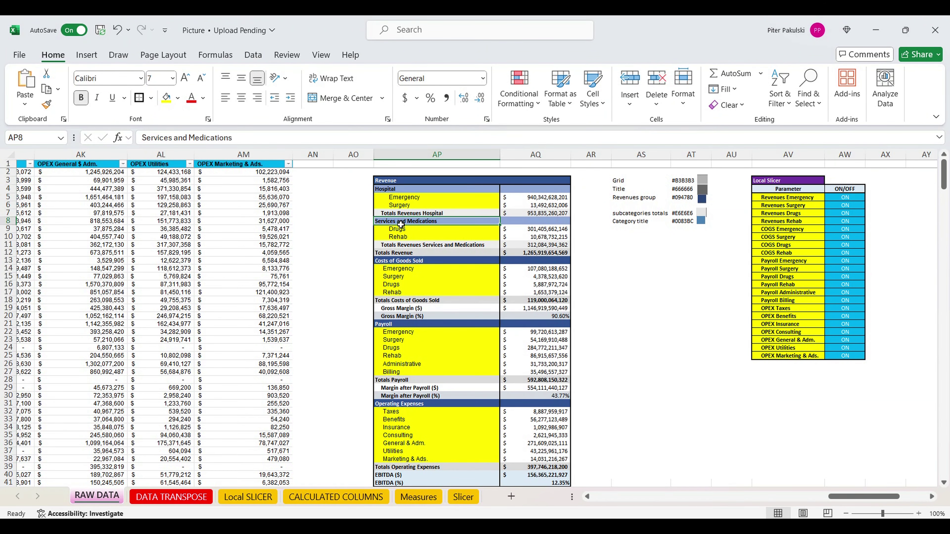
left_click(394, 193)
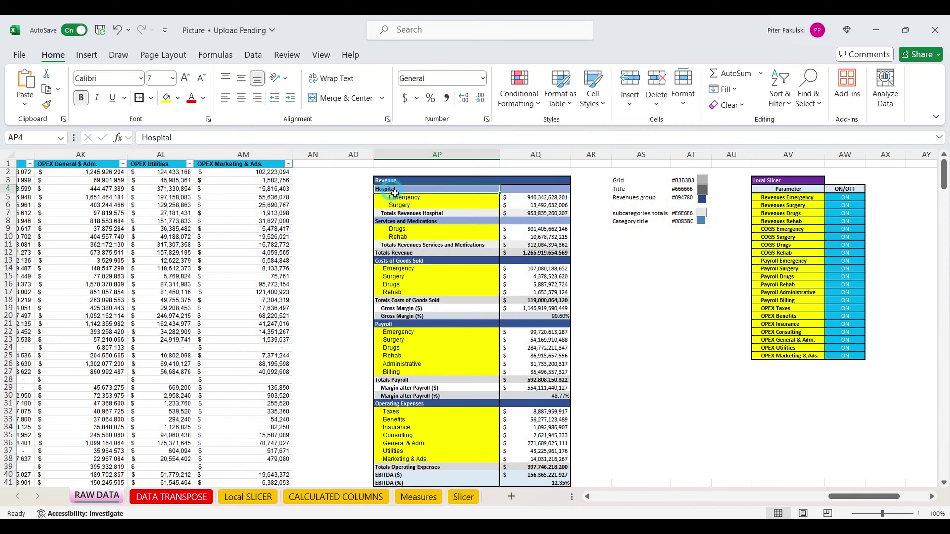
left_click_drag(405, 197, 406, 209)
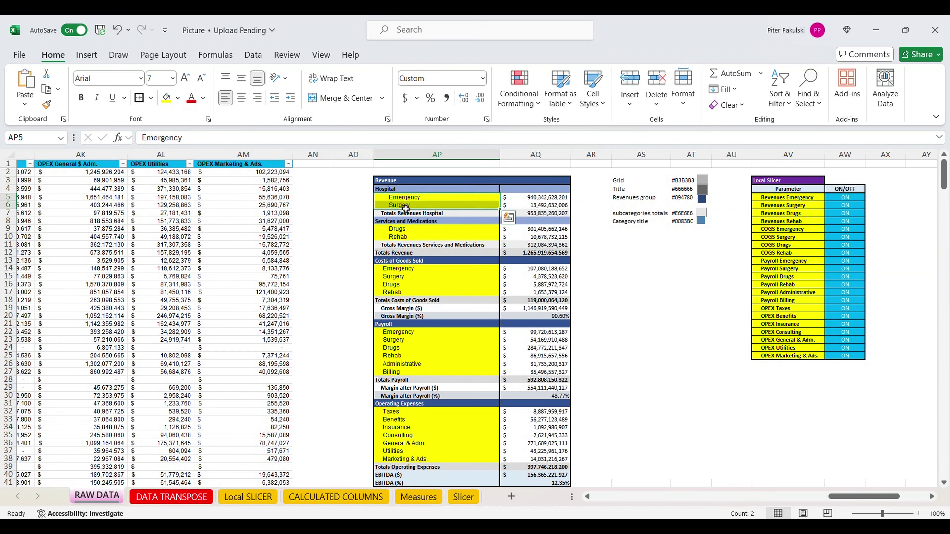
left_click(401, 224)
left_click_drag(405, 231, 404, 240)
left_click_drag(404, 242, 404, 241)
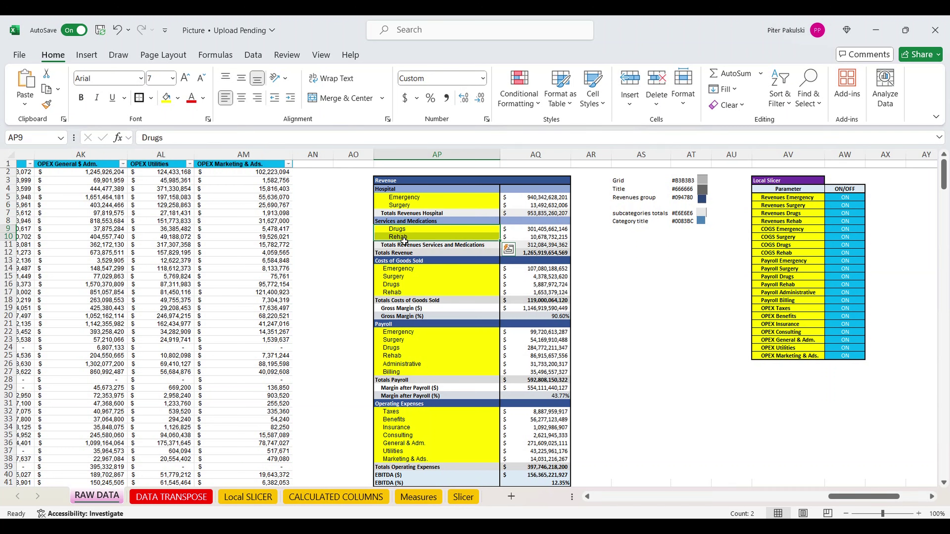
left_click(401, 191)
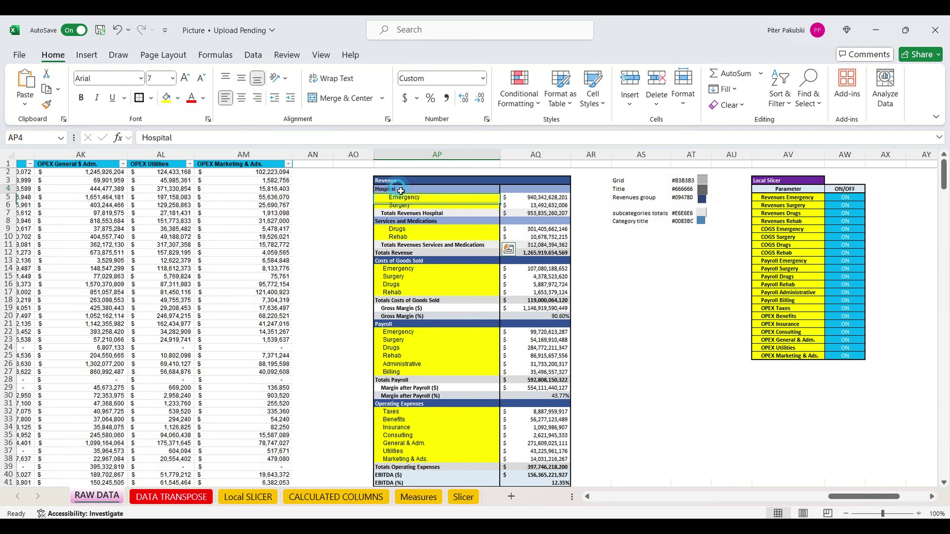
left_click(398, 223, "ctrl")
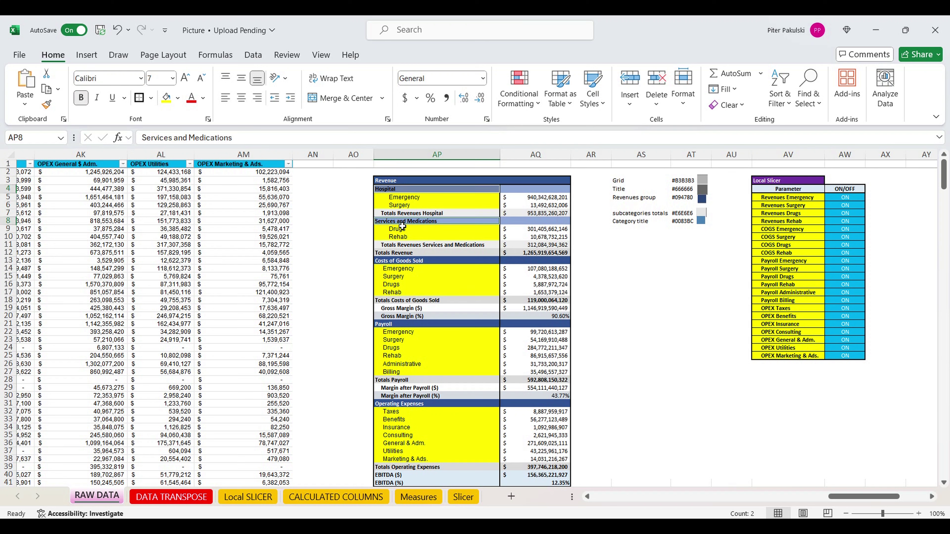
left_click(421, 213)
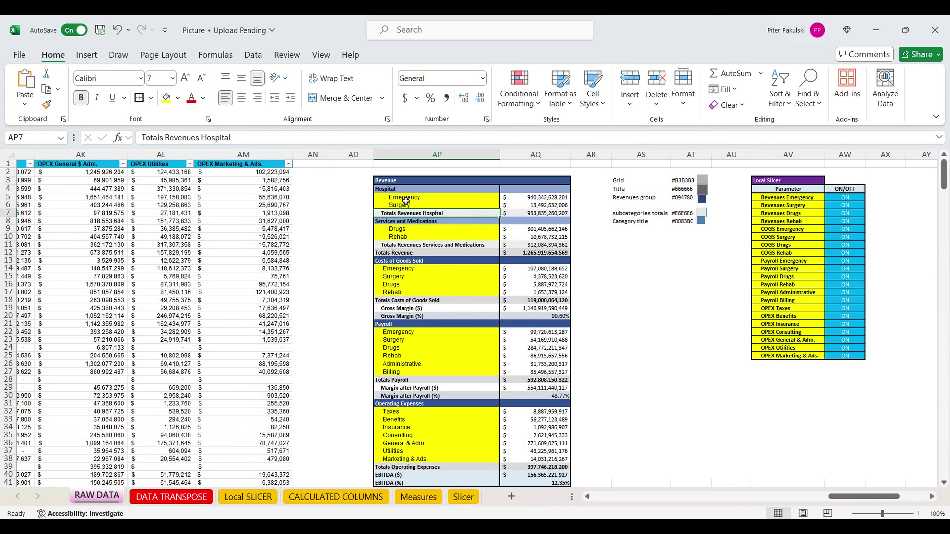
left_click(395, 189)
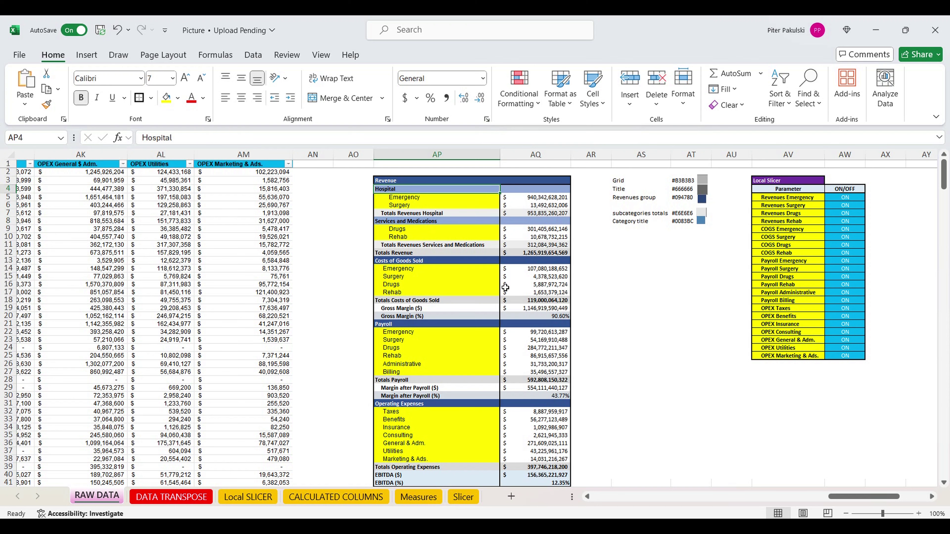
left_click(612, 528)
left_click(667, 484)
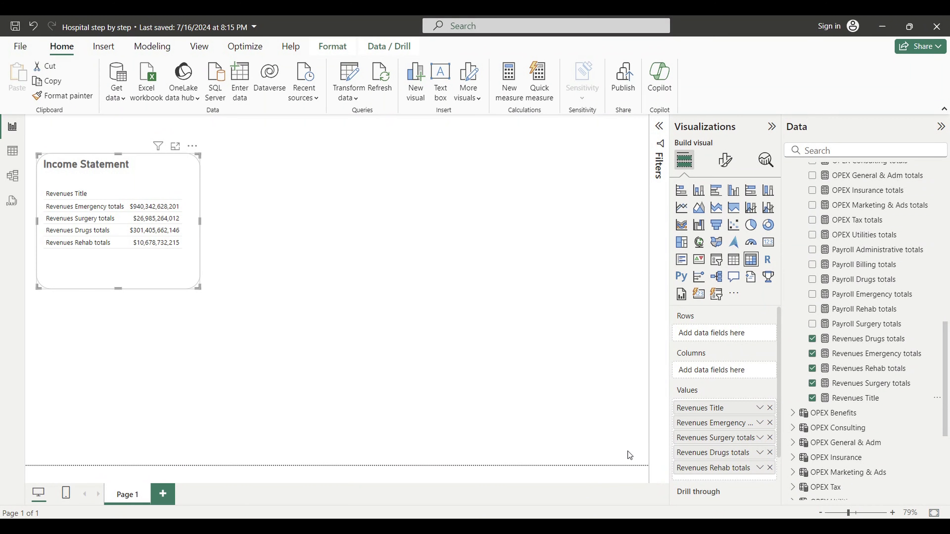
Step: Create an empty Hospital Title measure with Measures Table as home table, and add it to the matrix values directly below Revenues Title
left_click(510, 81)
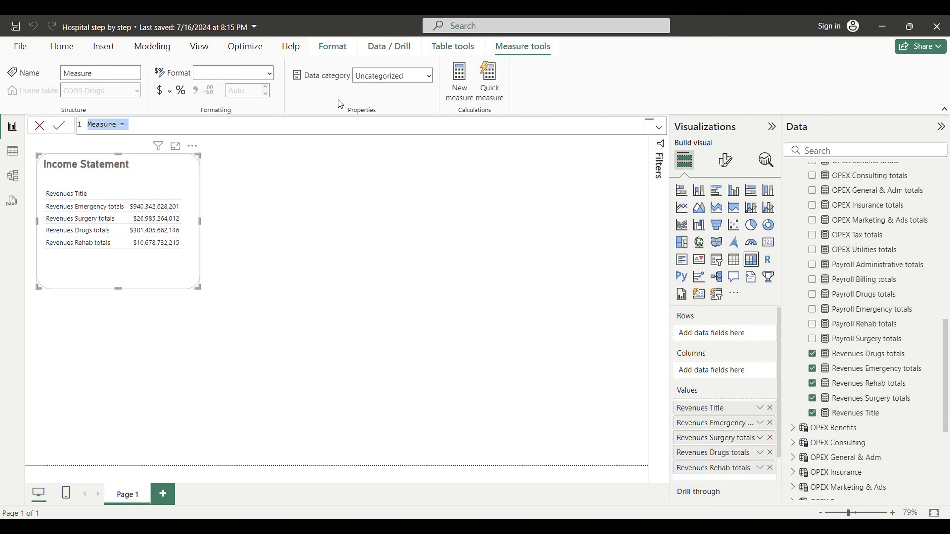
left_click(110, 123)
left_click_drag(116, 125, 34, 117)
type("Hospital Titl")
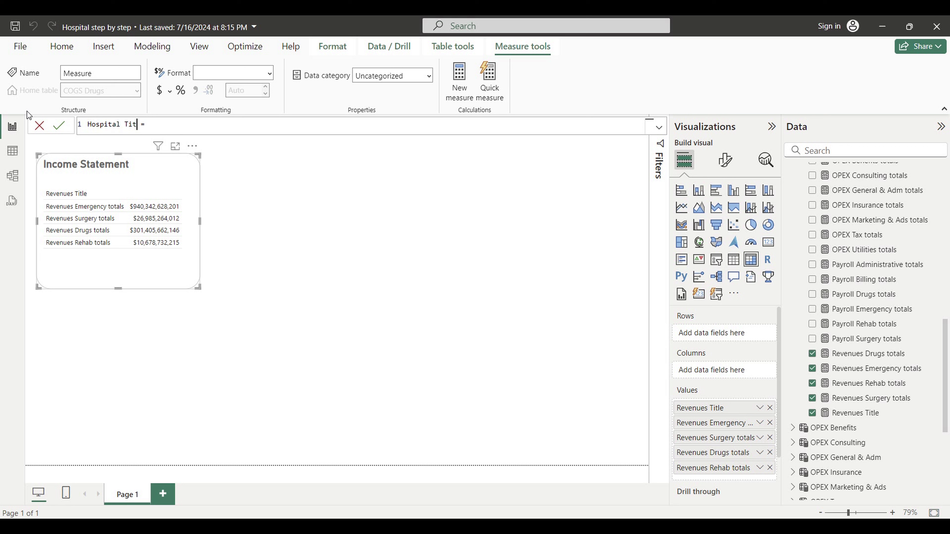
type("e")
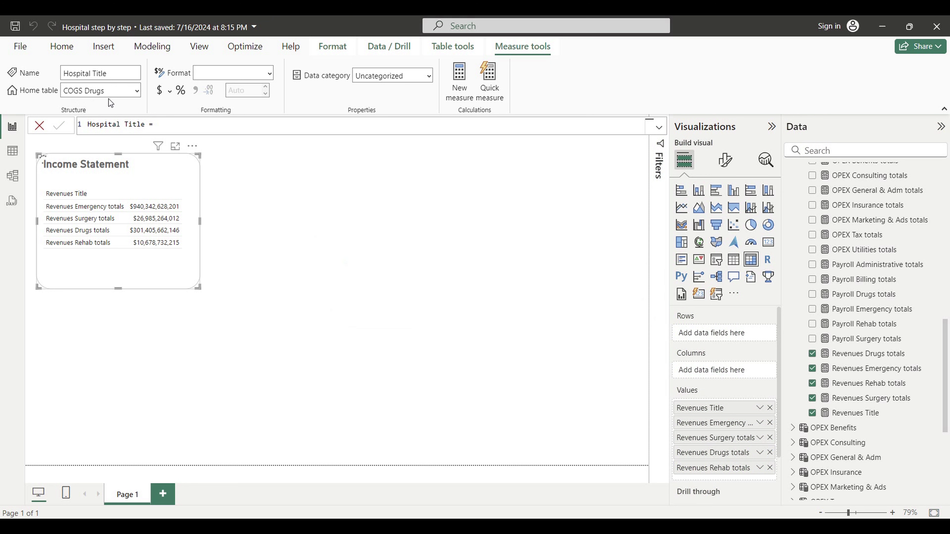
left_click(138, 91)
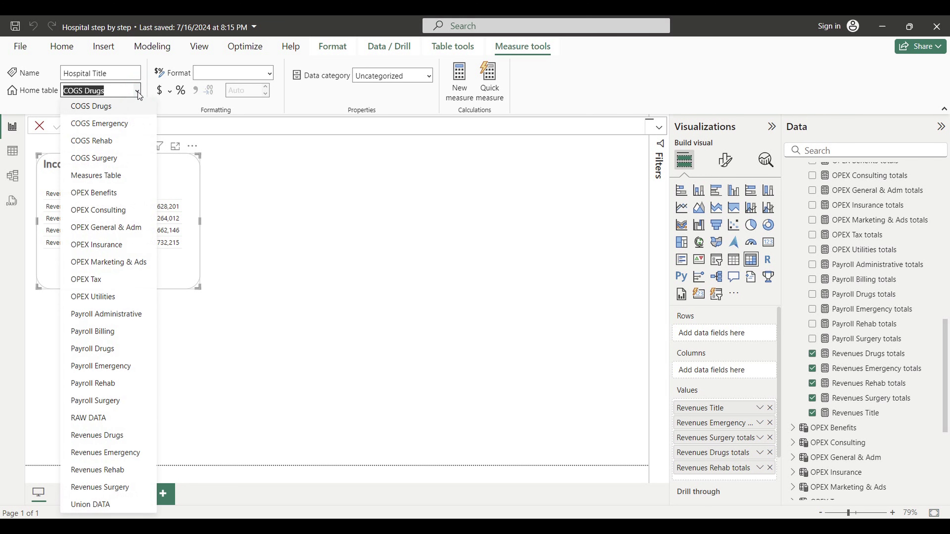
left_click(101, 175)
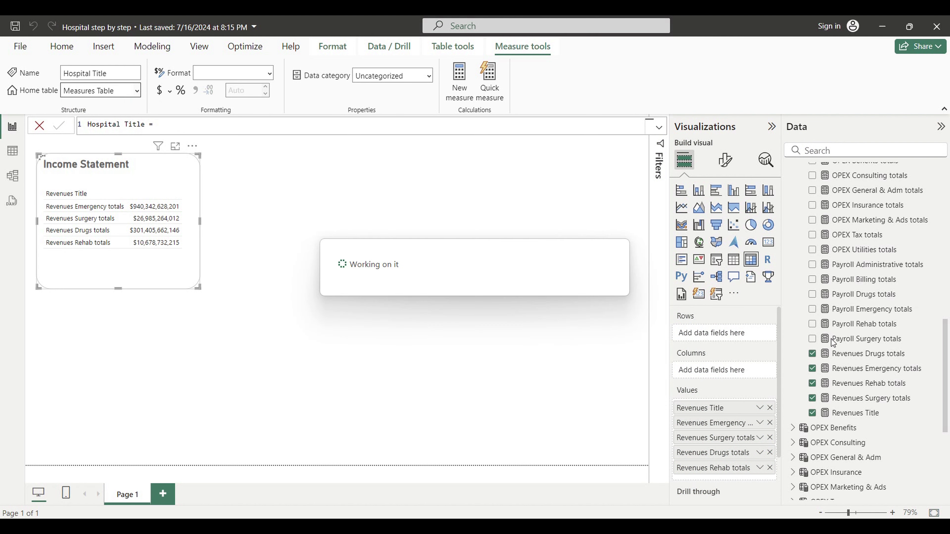
scroll(838, 342, "up", 5)
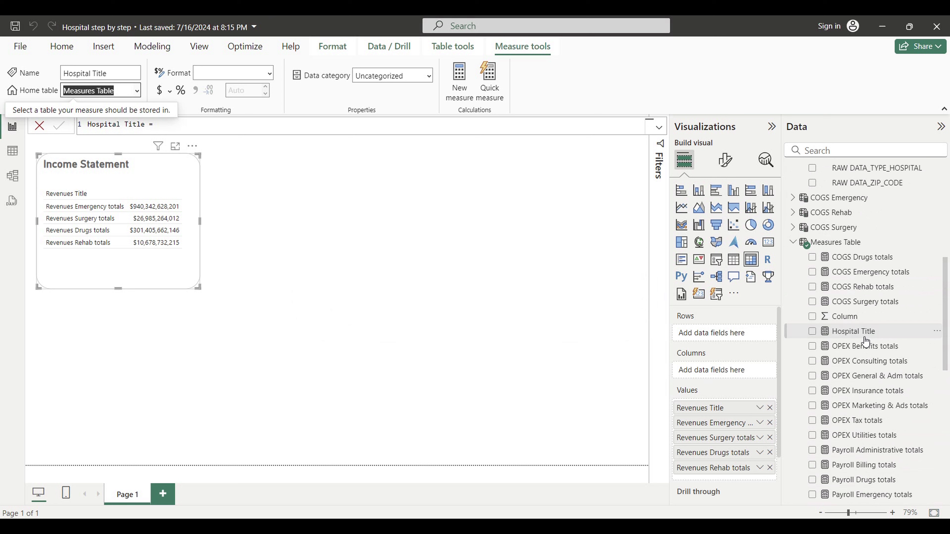
left_click_drag(843, 334, 753, 420)
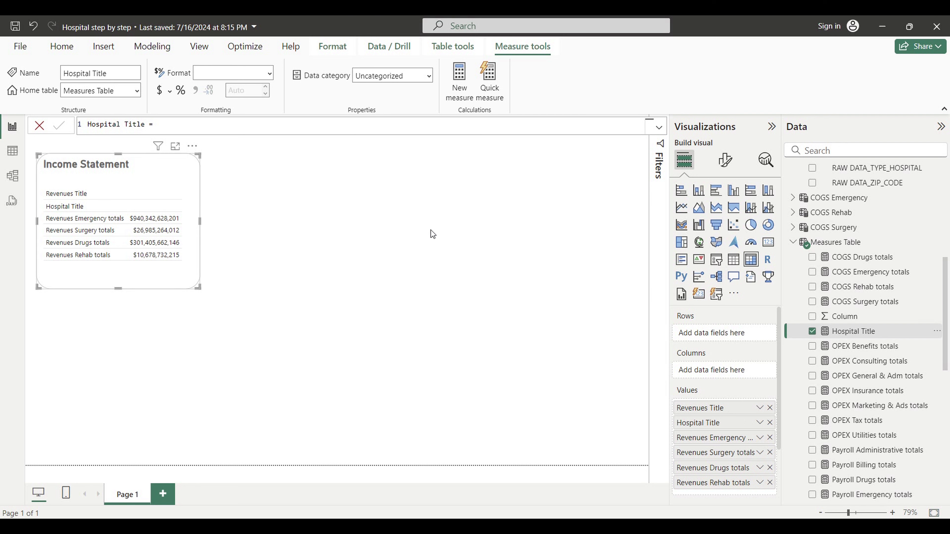
Step: Create an empty Services and Medications Title measure and place it in the matrix values between Revenues Surgery totals and Revenues Drugs totals
left_click(462, 76)
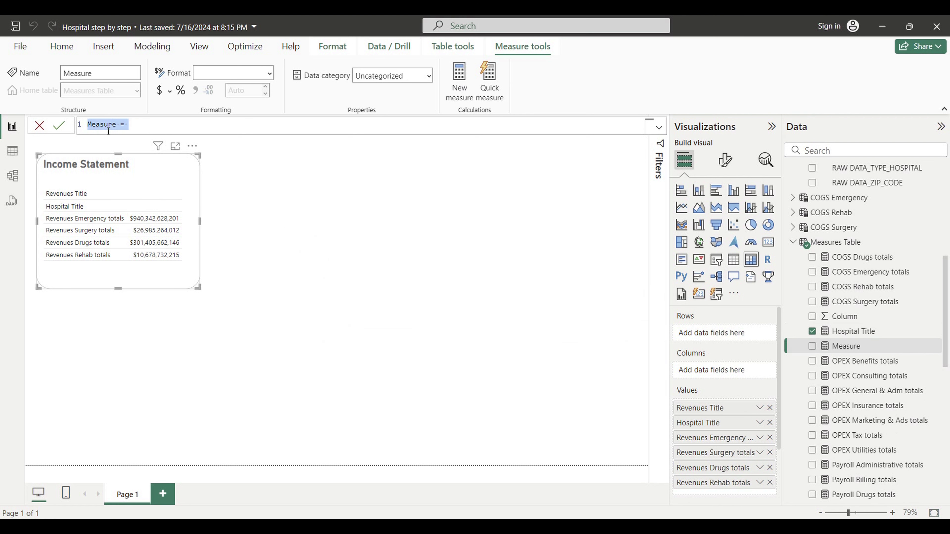
double_click(107, 124)
type("Services and Medications")
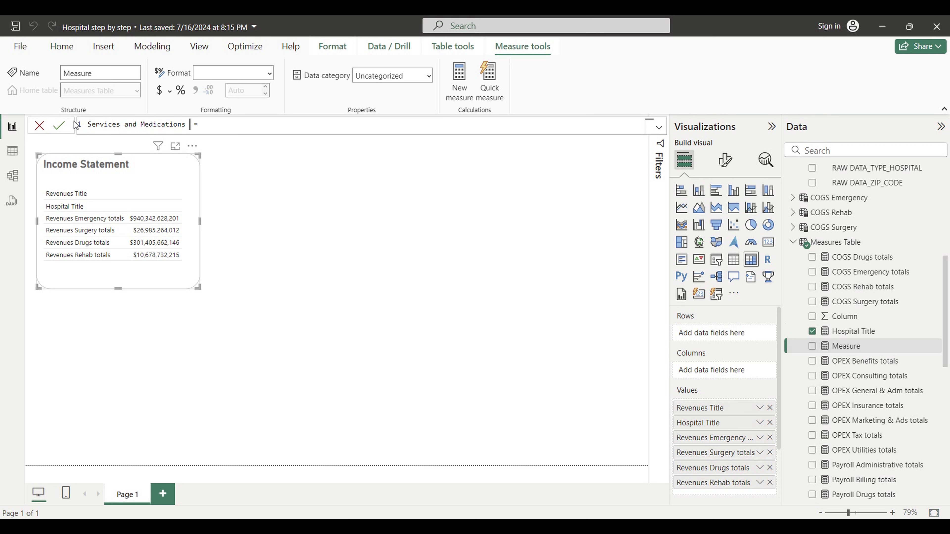
type(" Title")
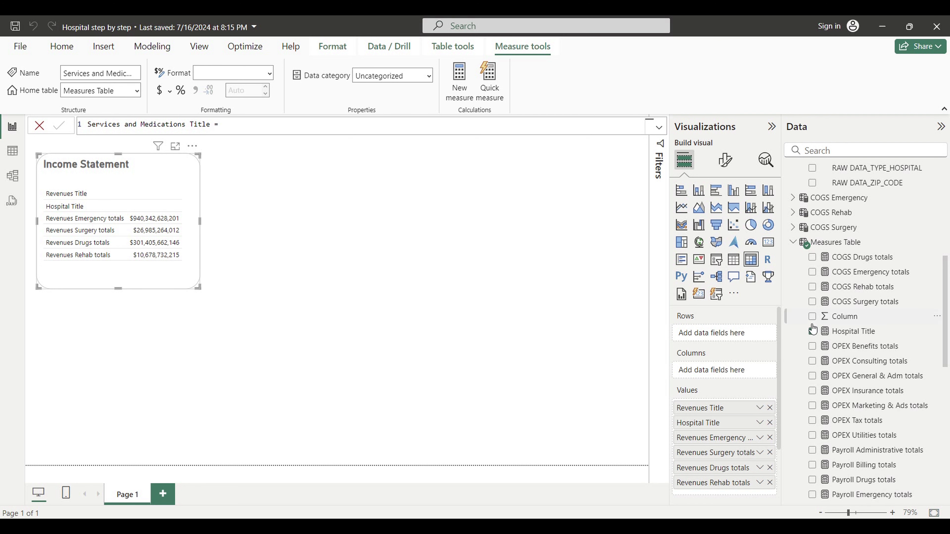
scroll(842, 333, "down", 8)
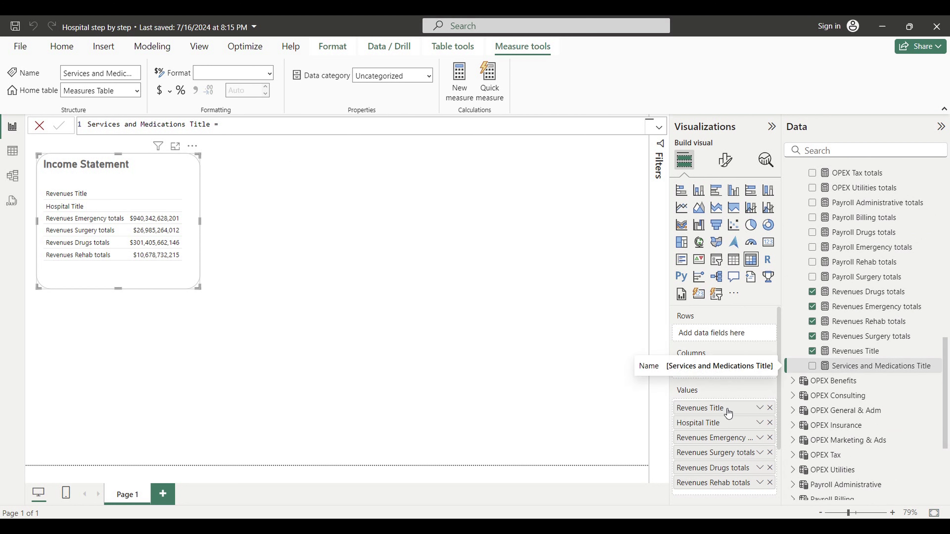
scroll(728, 413, "down", 2)
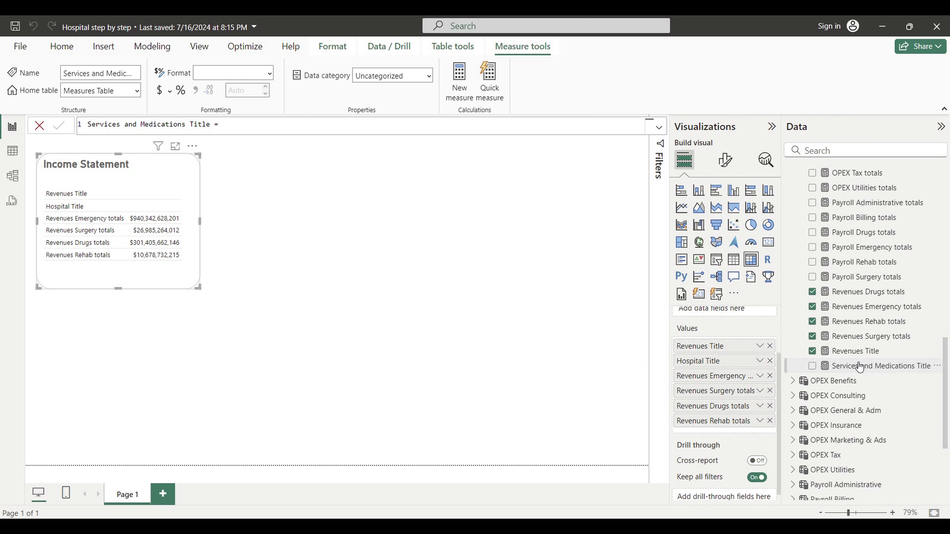
left_click_drag(860, 367, 743, 399)
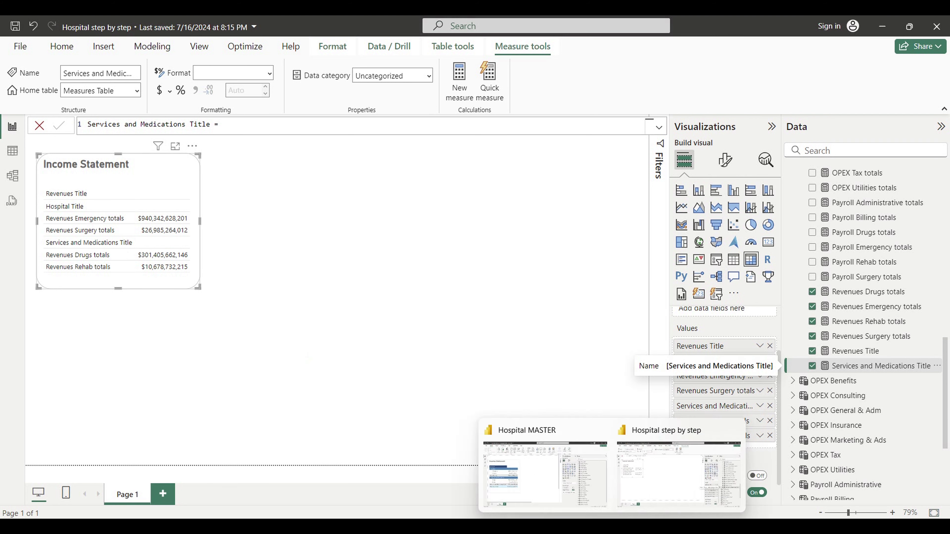
Step: Switch to the Excel workbook, examine the Revenue section's Hospital, Services and Medications, and overall total rows, and return to the Hospital step by step report
left_click(633, 519)
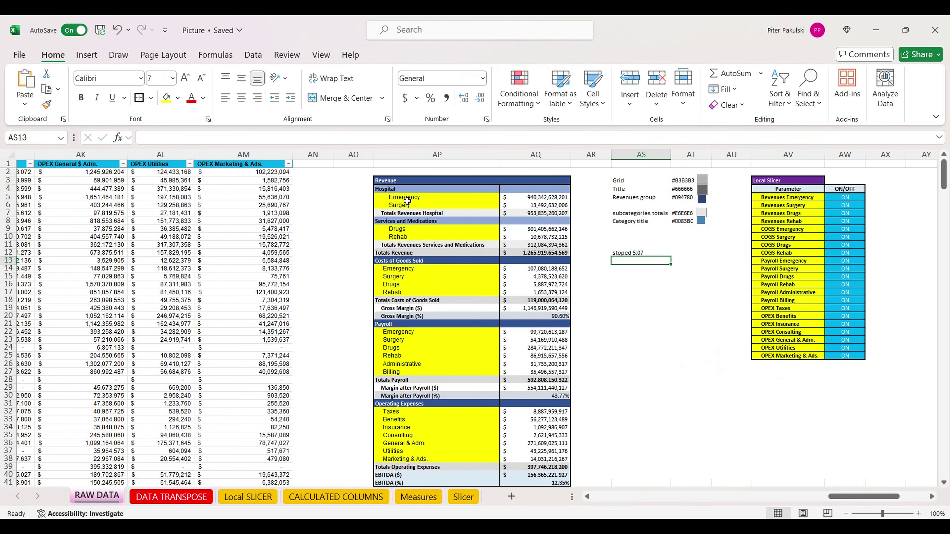
left_click(408, 214)
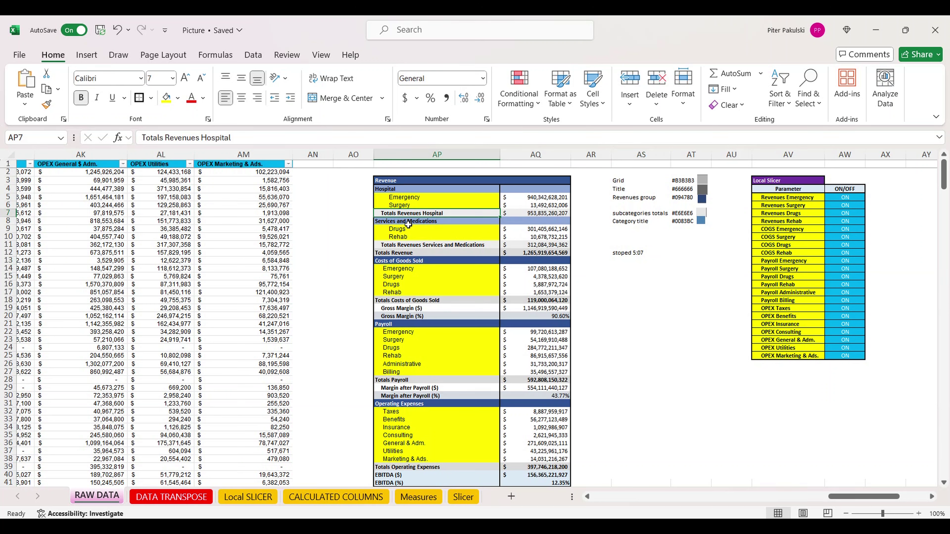
left_click(409, 246)
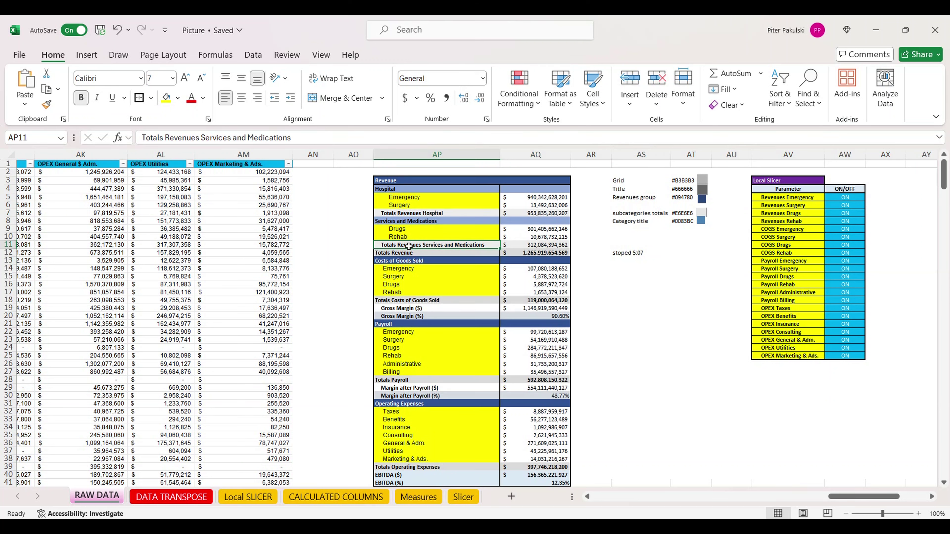
left_click(408, 253)
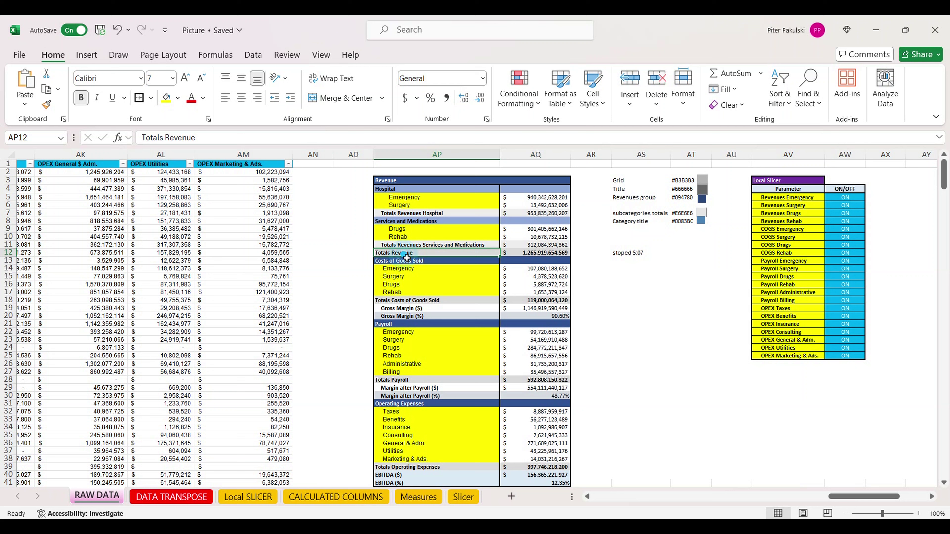
left_click_drag(512, 256, 494, 254)
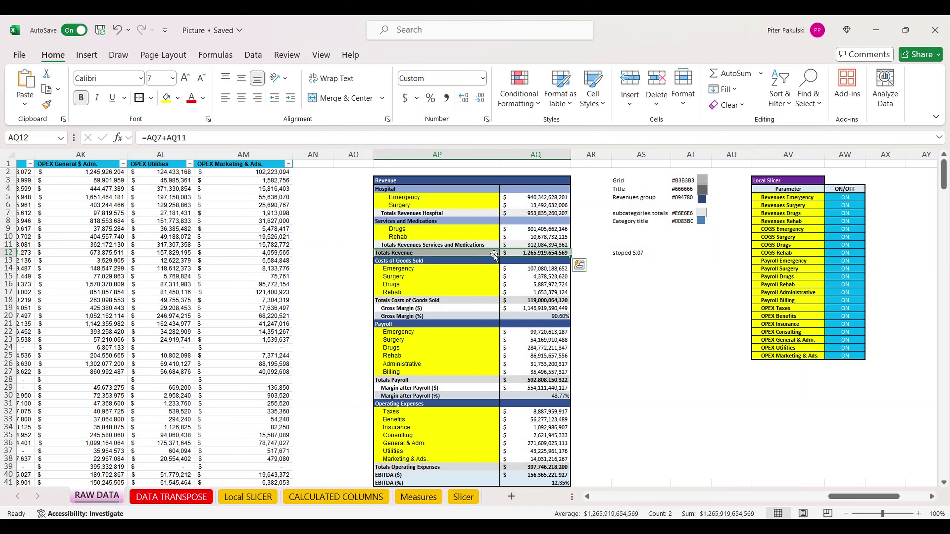
left_click_drag(524, 214, 491, 217)
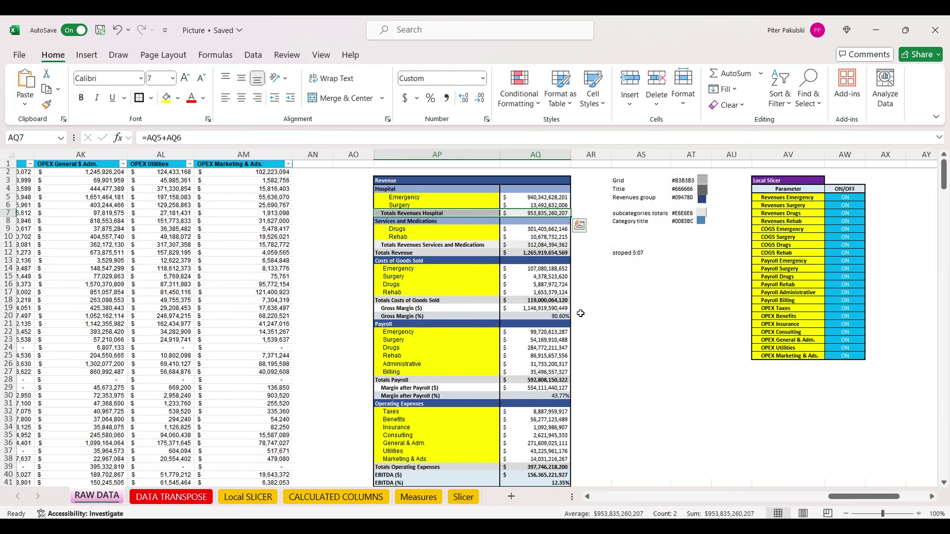
left_click(639, 528)
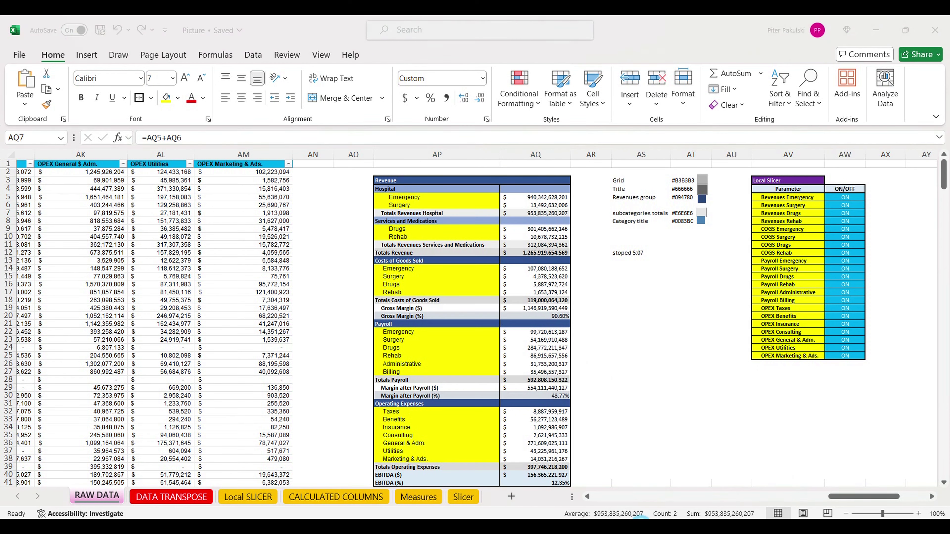
left_click(673, 475)
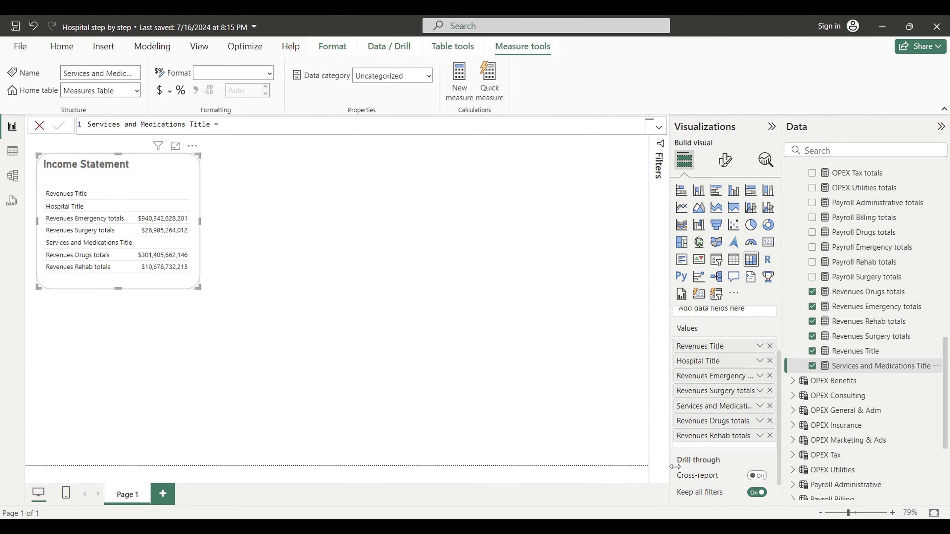
Step: Create the measure Hospital Revenues Totals = [Revenues Emergency totals]+[Revenues Surgery totals]
left_click(456, 86)
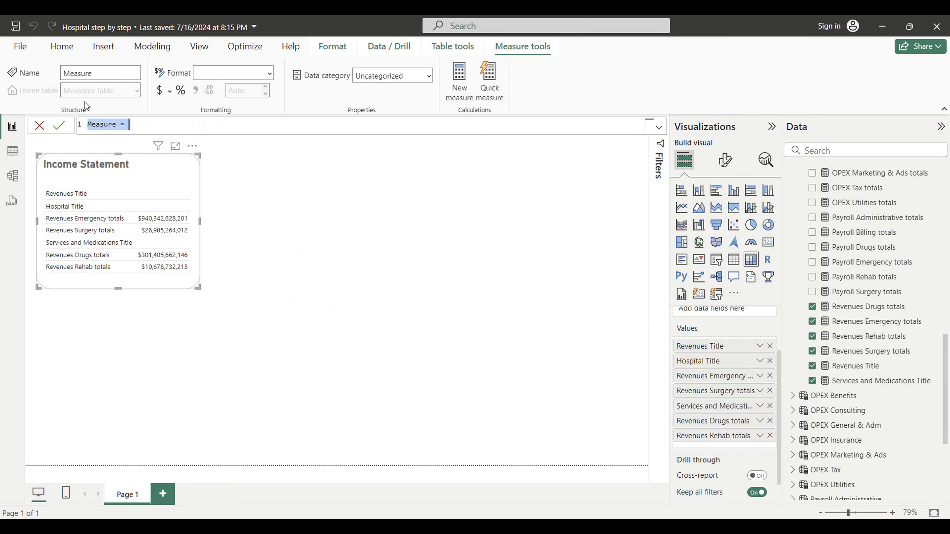
left_click(116, 125)
left_click_drag(116, 126, 42, 115)
type("H")
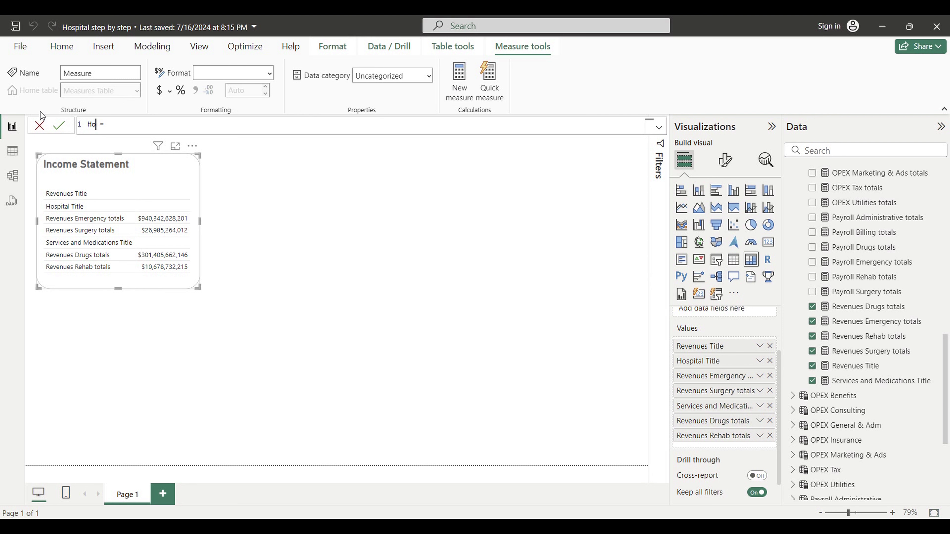
type("ospital Revenues Totals")
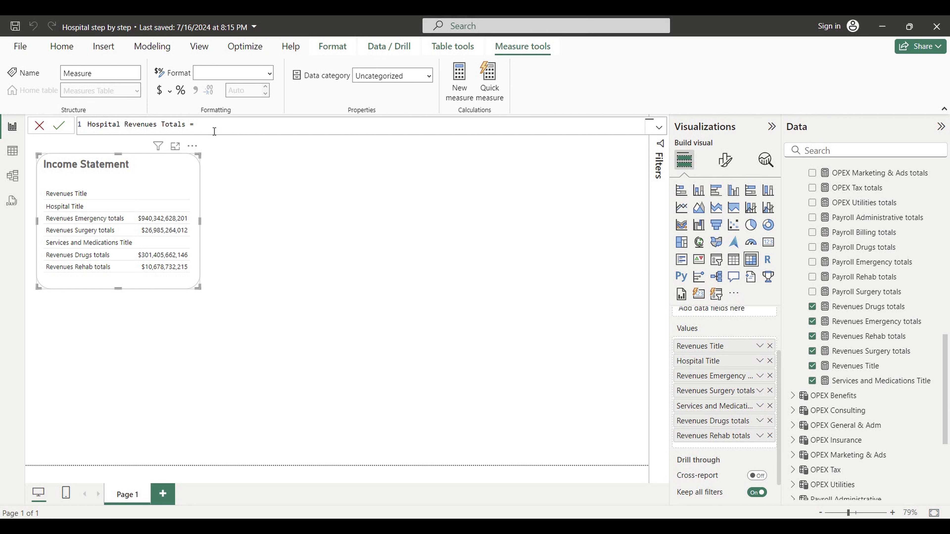
type("[")
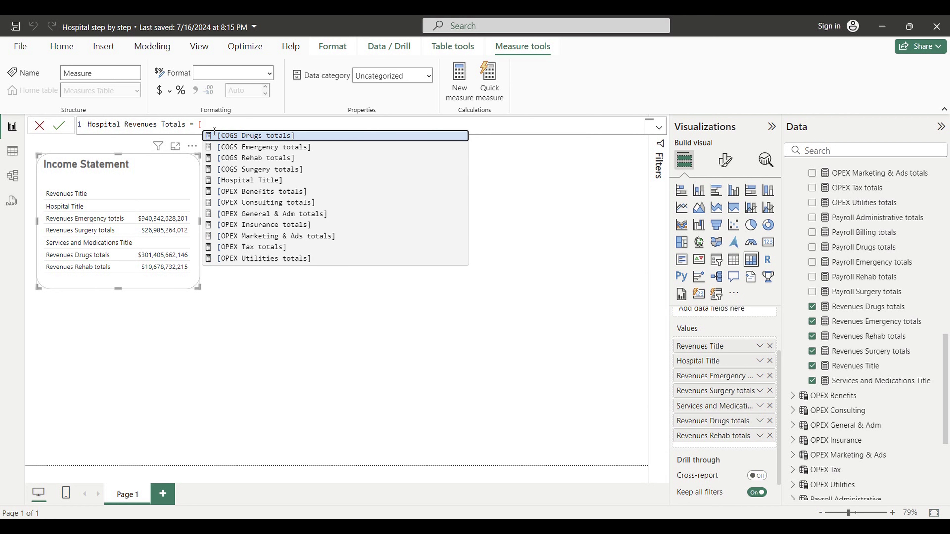
type("rev")
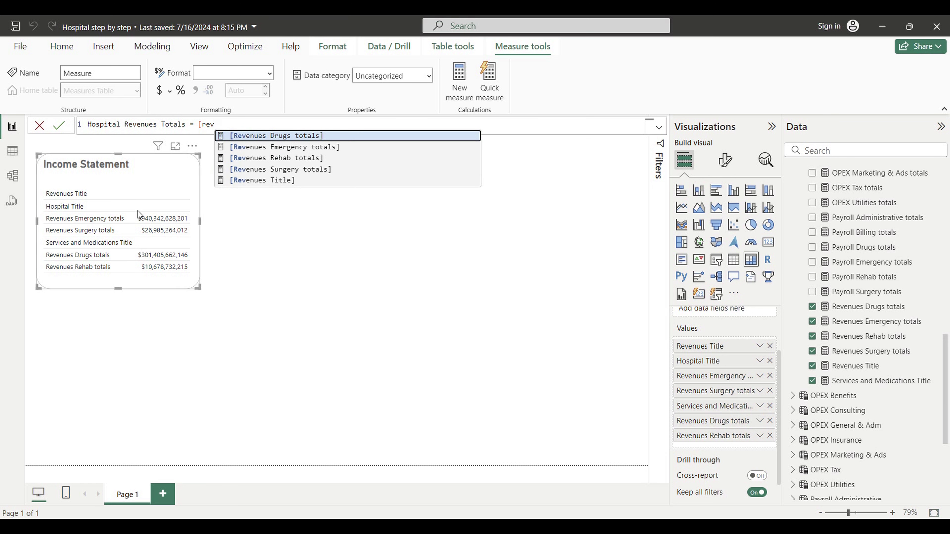
left_click(264, 148)
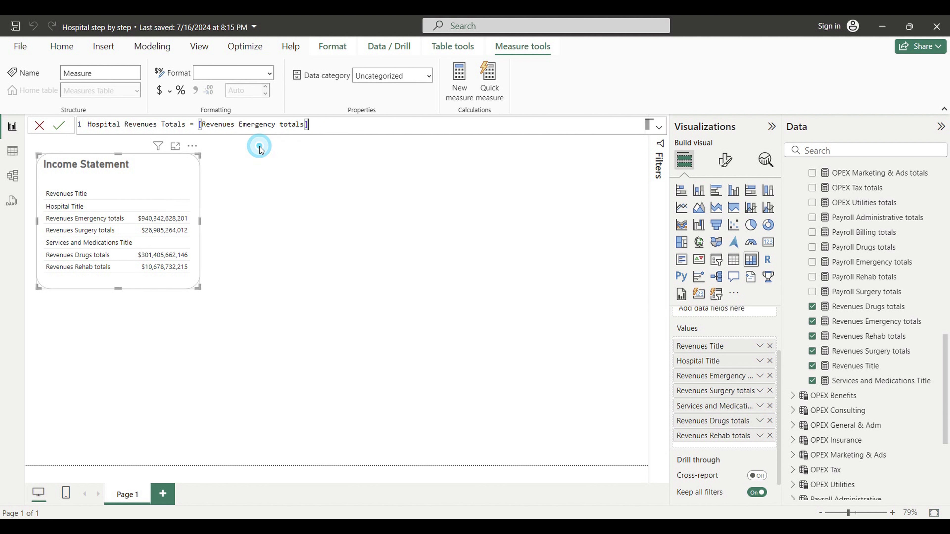
type("+")
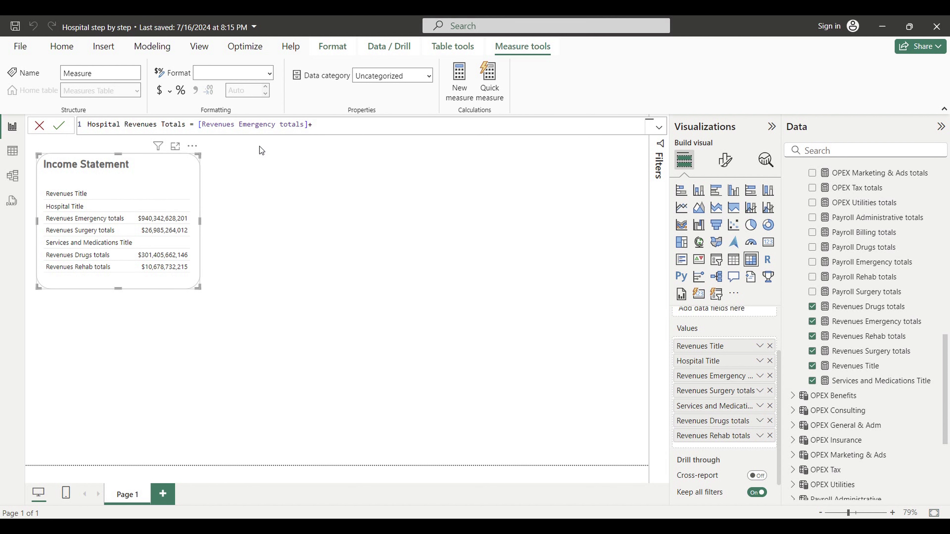
type("[")
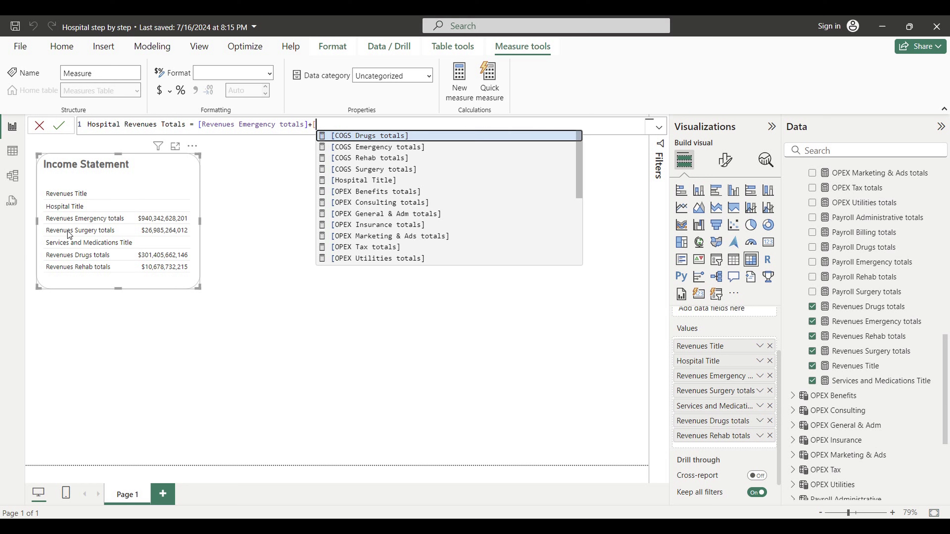
type("rev")
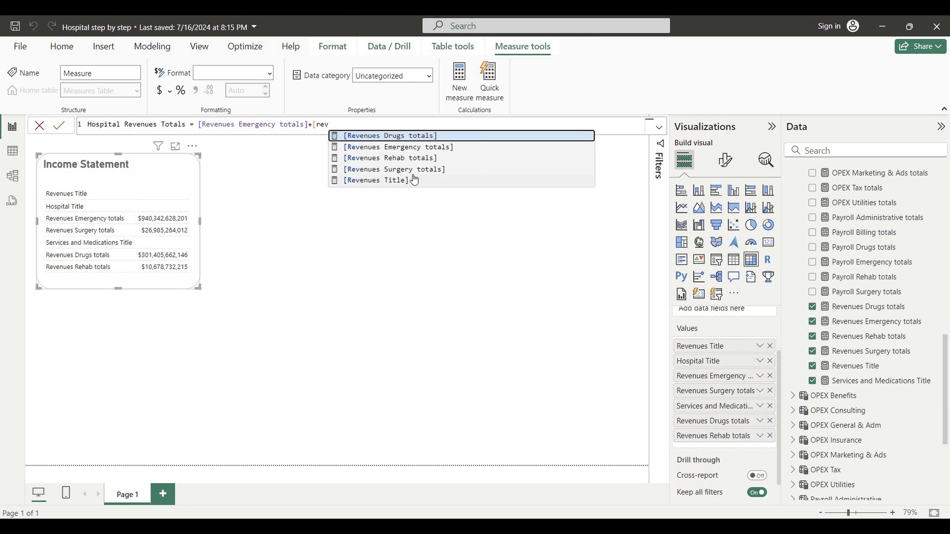
left_click(388, 171)
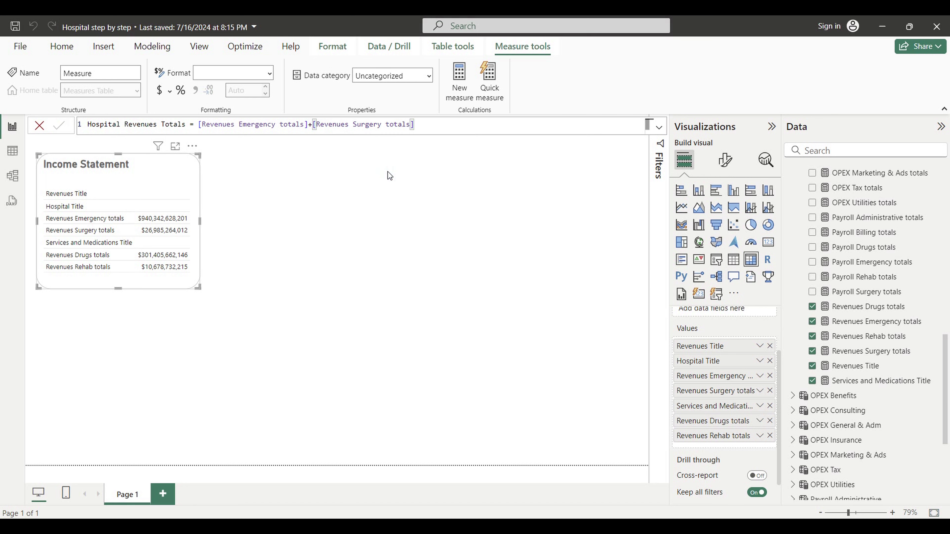
key("Return")
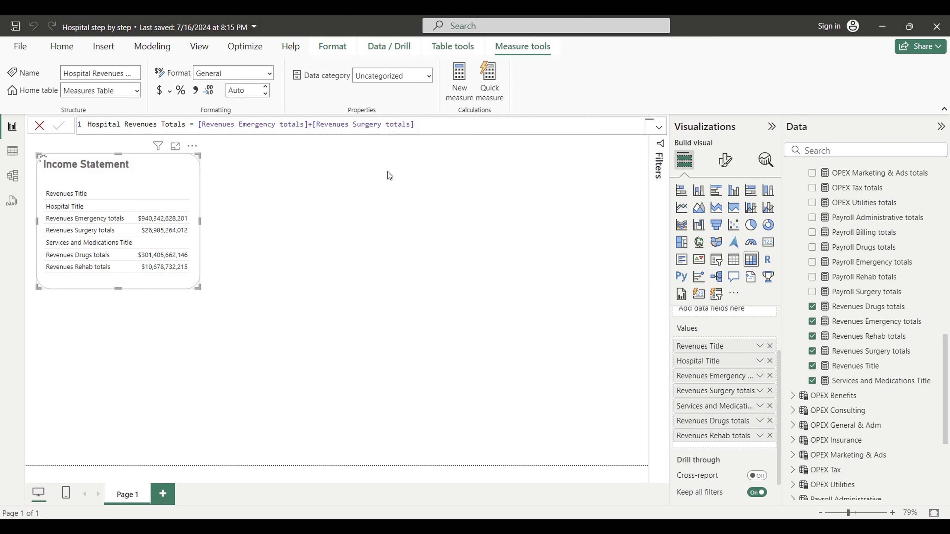
Step: Format Hospital Revenues Totals as currency with 0 decimals and add it to the matrix values directly below Revenues Surgery totals
left_click(160, 90)
left_click(266, 92)
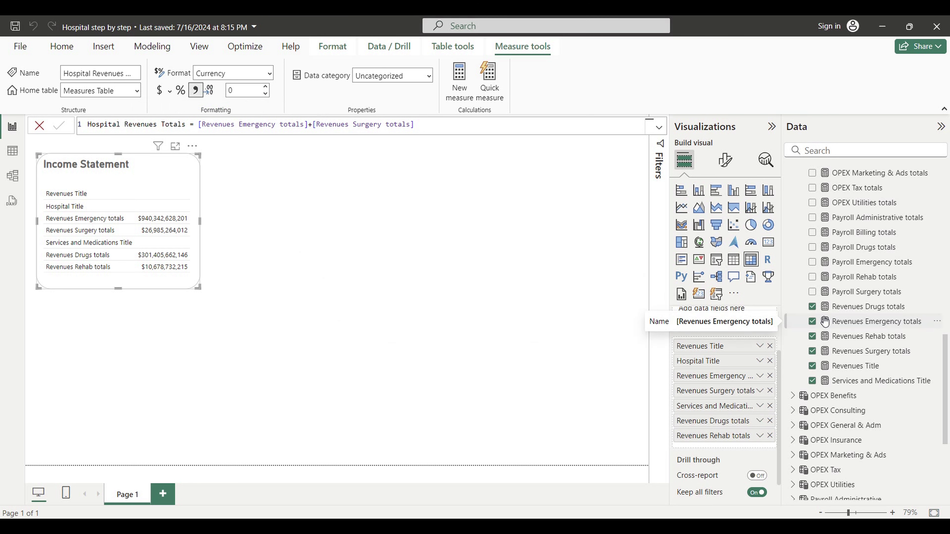
scroll(852, 329, "up", 3)
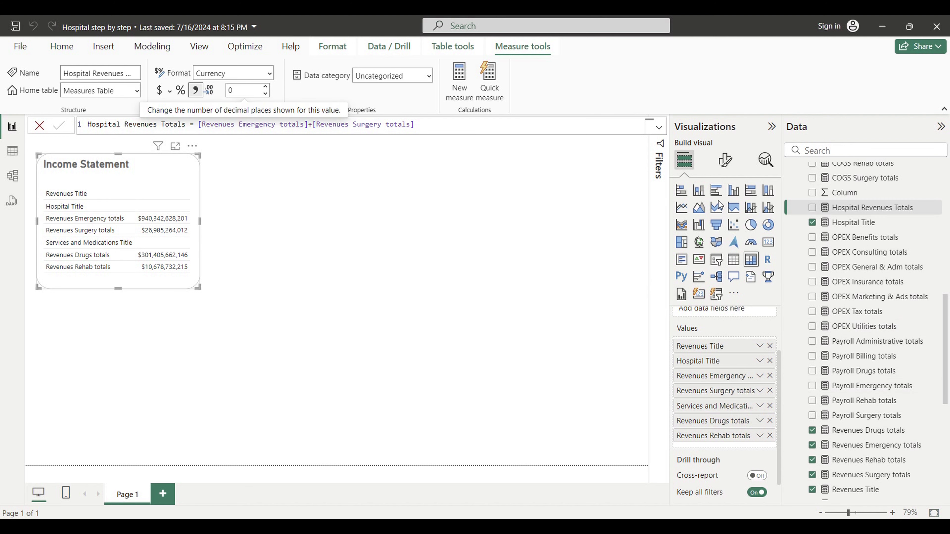
left_click_drag(850, 213, 725, 401)
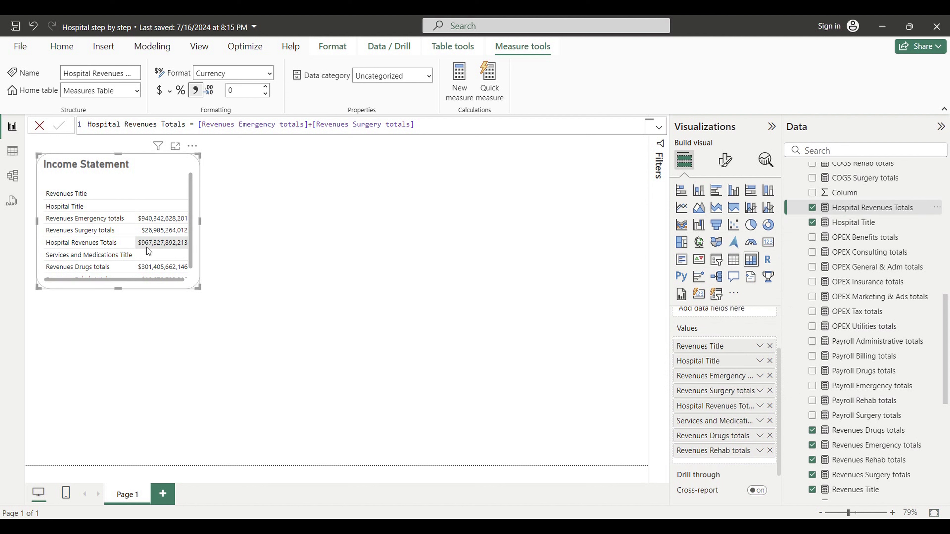
Step: Enlarge the Income Statement matrix and create the measure Revenues Services And Medications Totals = [Revenues Drugs totals]+[Revenues Rehab totals]
left_click_drag(200, 291, 258, 332)
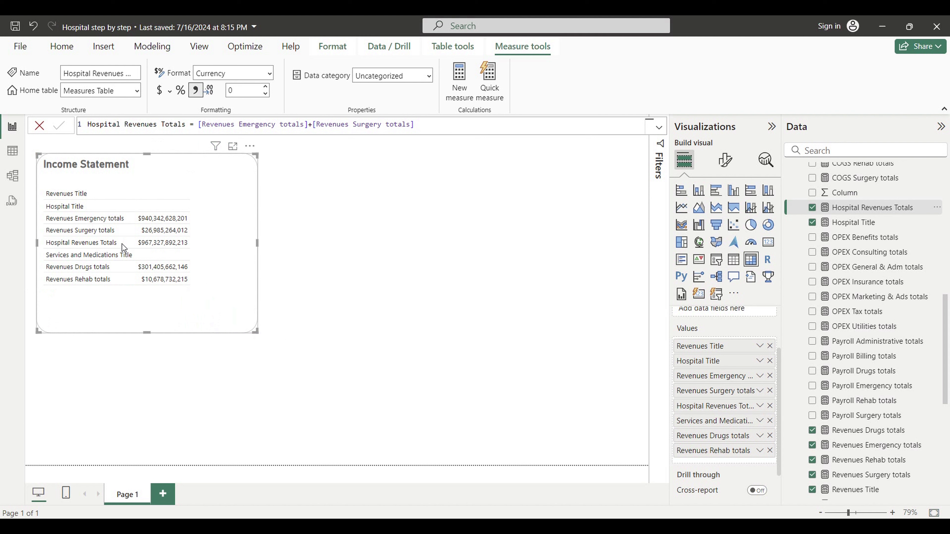
left_click(464, 91)
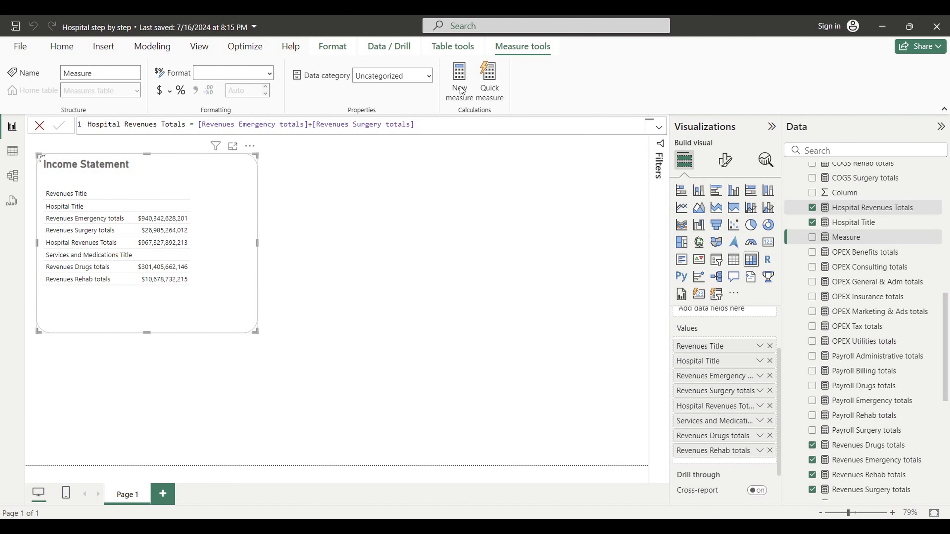
left_click(112, 125)
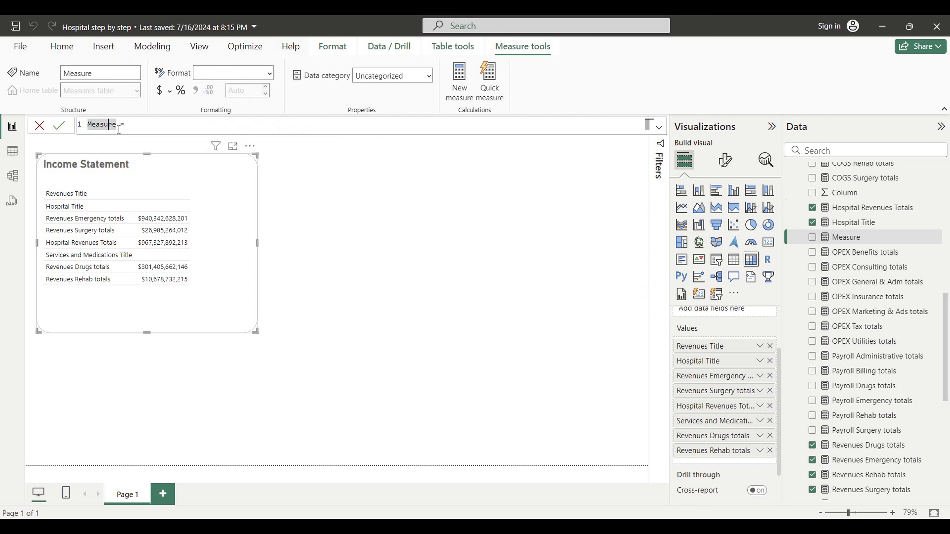
key("shift+Home")
type("Revenue")
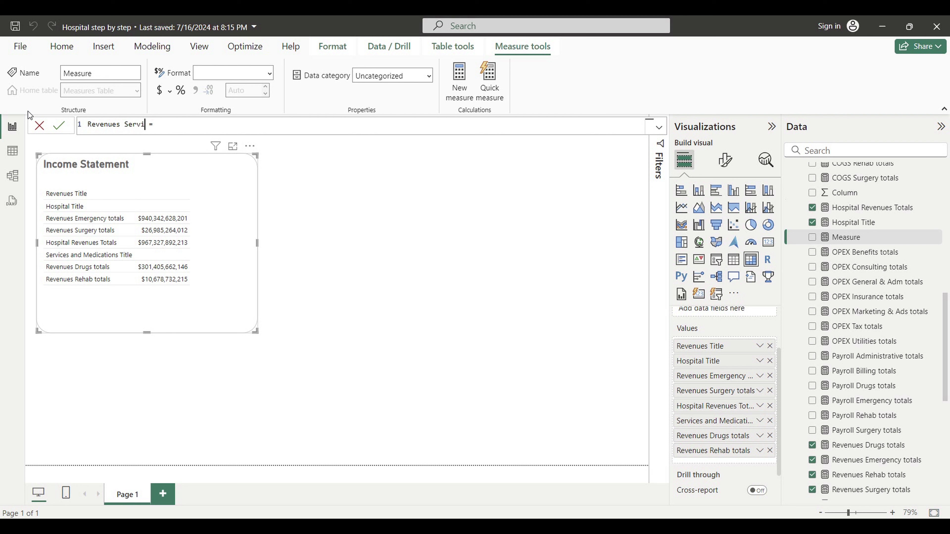
type("s Services And Medications Totals = ")
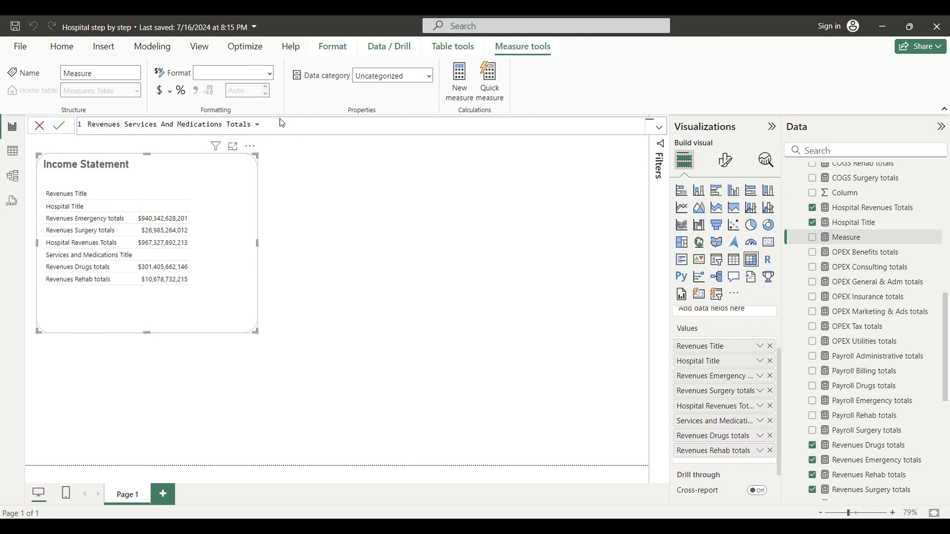
type("[")
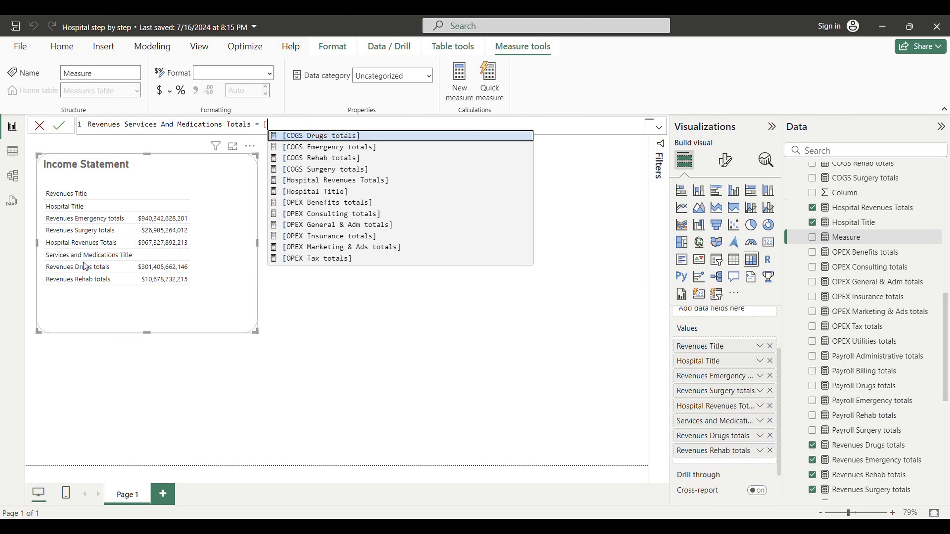
type("rev")
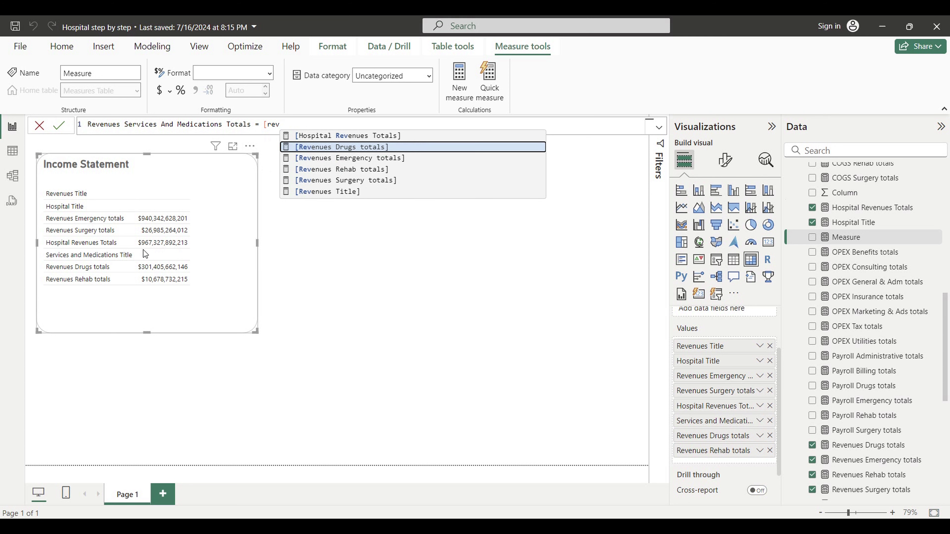
left_click(346, 147)
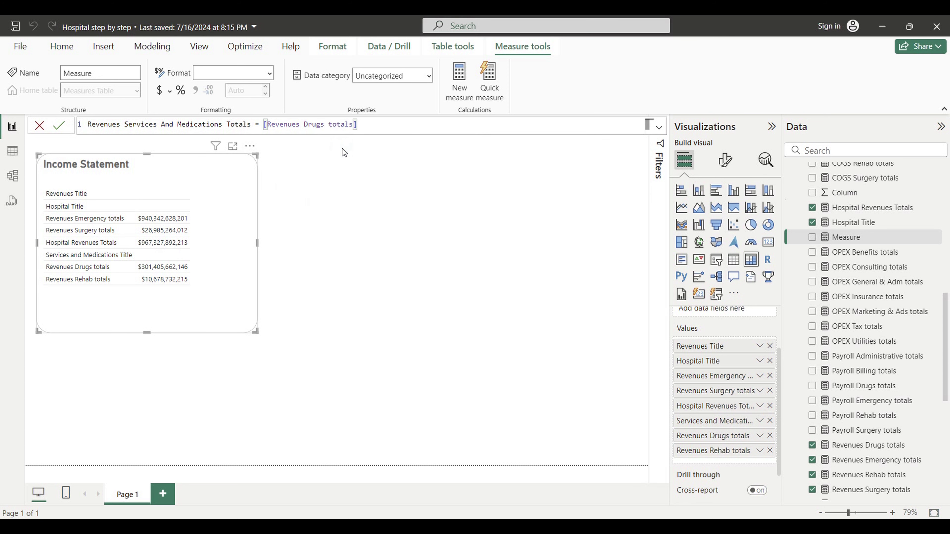
type("+[")
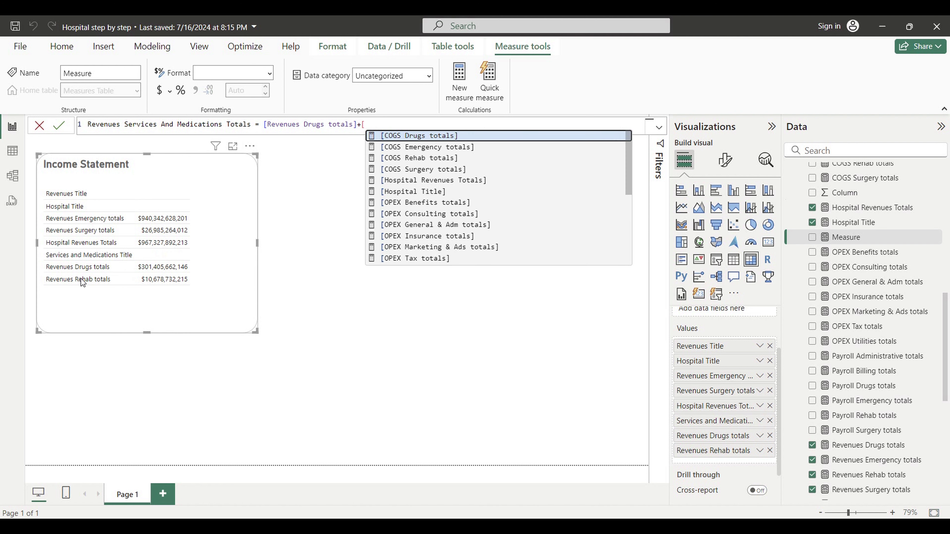
type("rev")
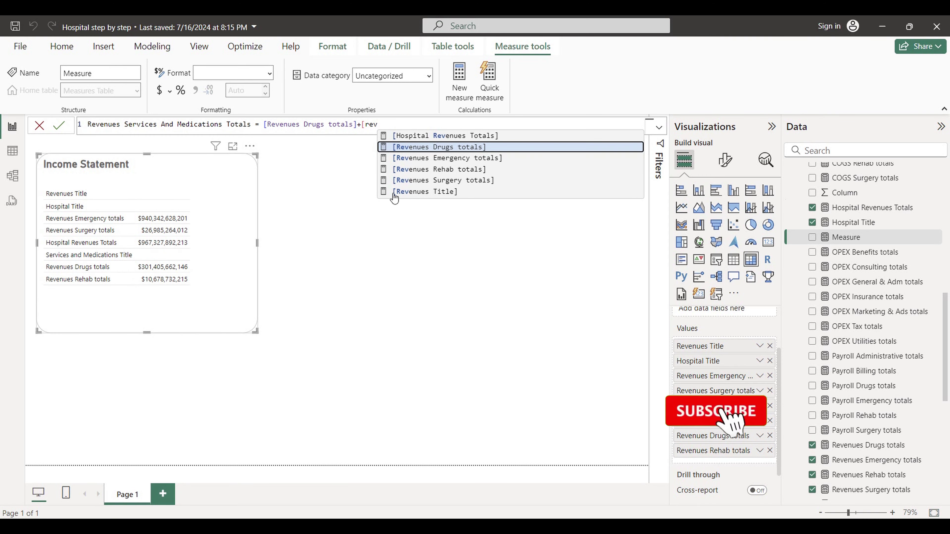
left_click(429, 171)
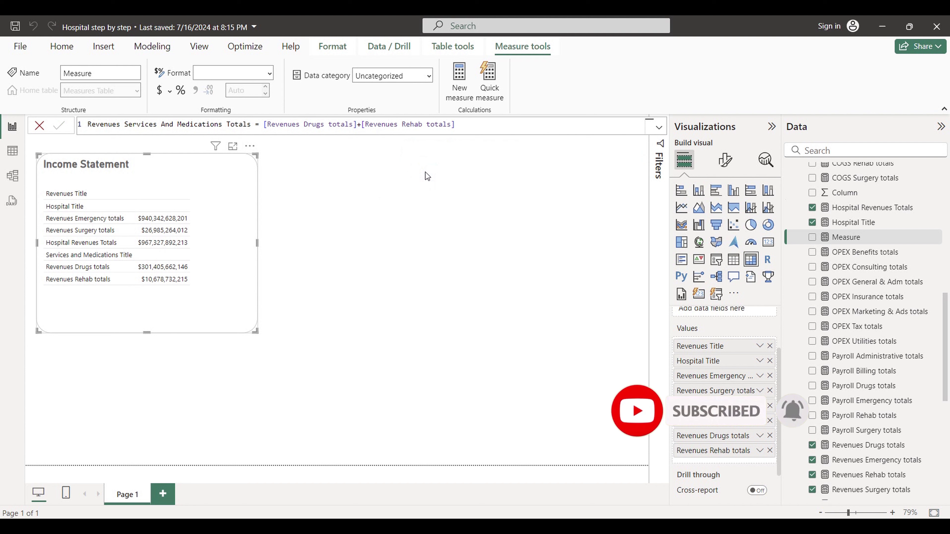
key("Return")
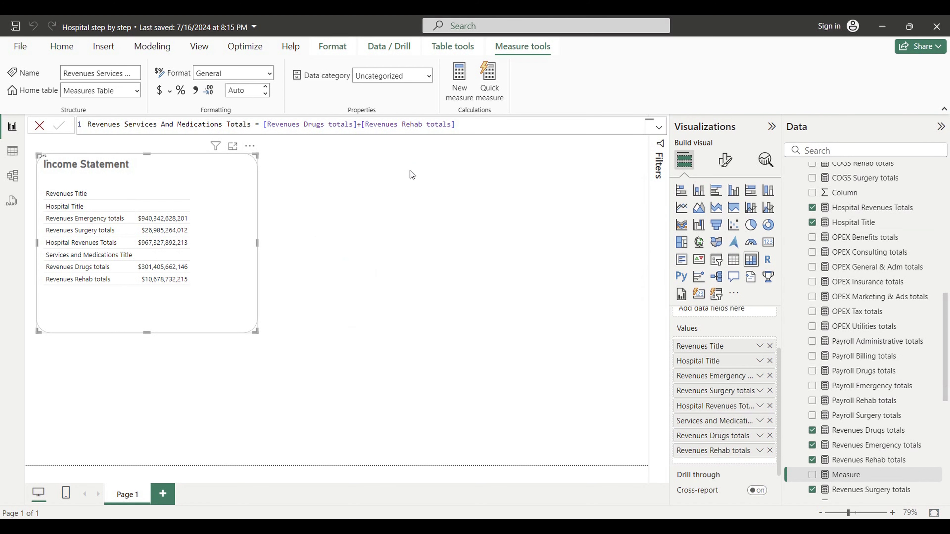
Step: Format Revenues Services And Medications Totals as currency with 0 decimals and add it to the matrix values directly below Revenues Rehab totals
left_click(159, 93)
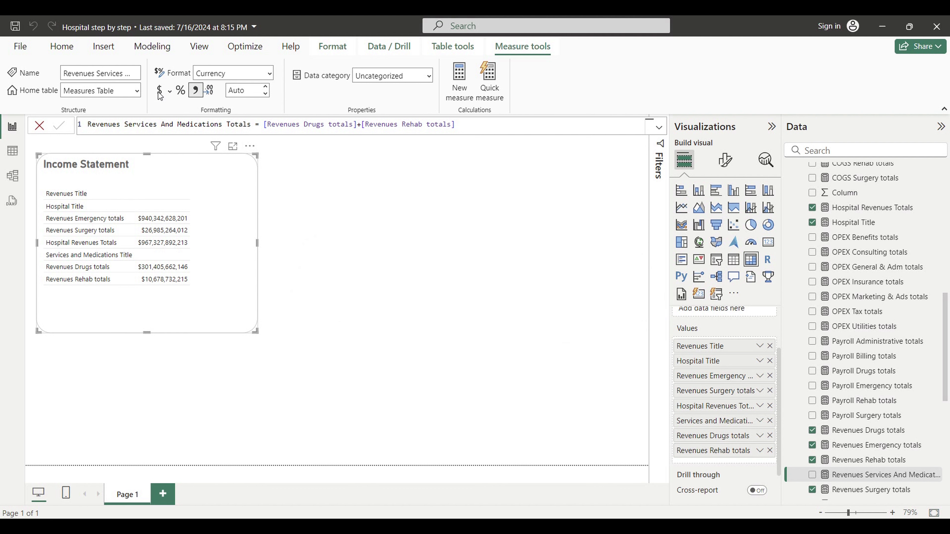
left_click(270, 90)
scroll(850, 322, "down", 3)
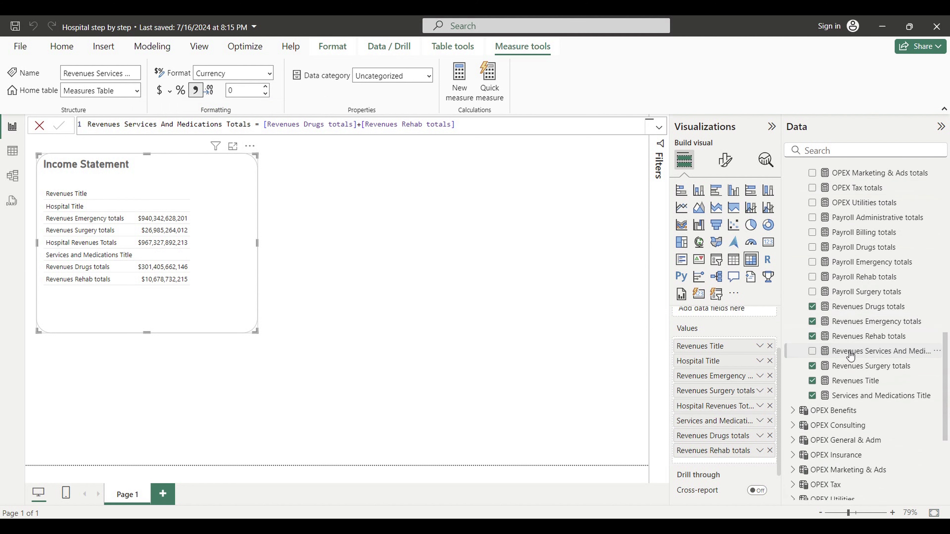
left_click_drag(853, 355, 741, 459)
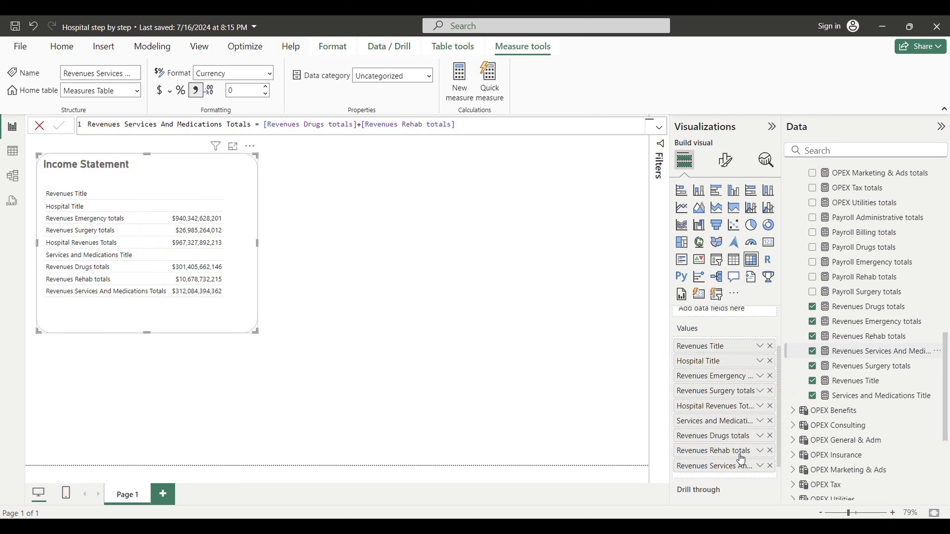
Step: Widen the Income Statement matrix slightly and create the measure Revenues Totals = [Hospital Revenues Totals]+[Revenues Services And Medications Totals]
left_click_drag(261, 245, 275, 255)
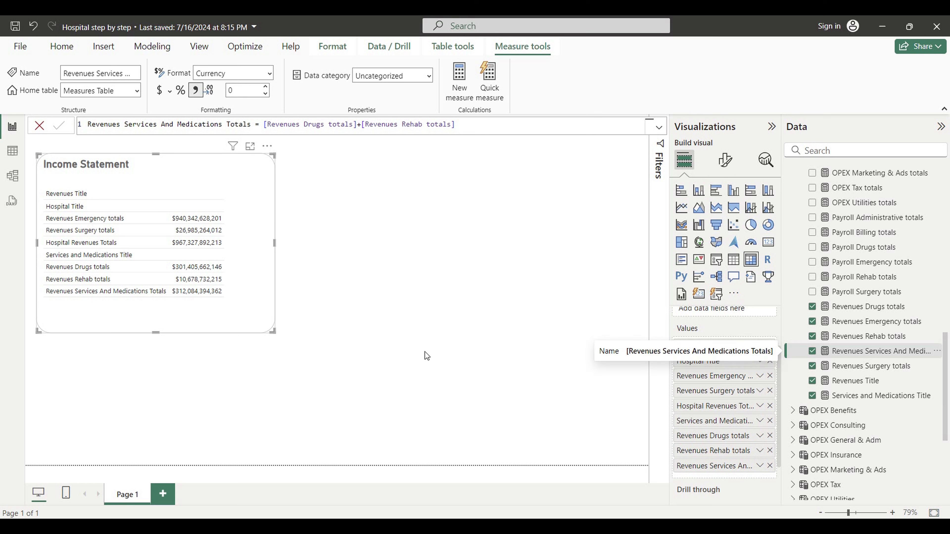
left_click(461, 79)
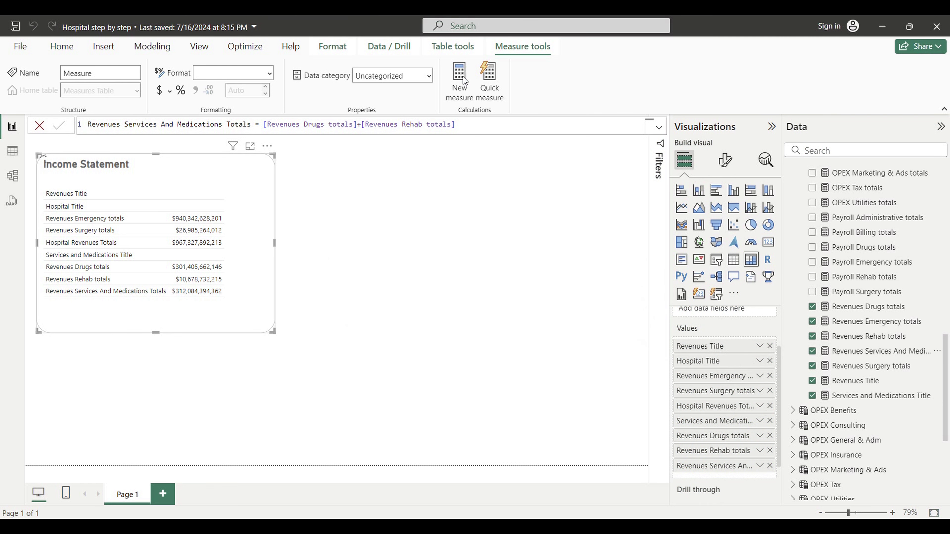
left_click_drag(116, 124, 61, 124)
type("R")
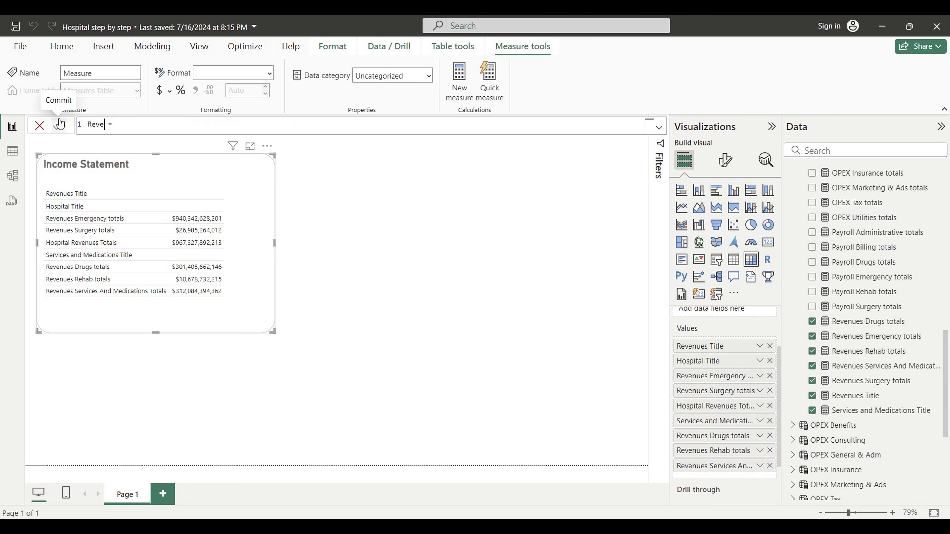
type("evenues Totals")
left_click(174, 130)
type("[")
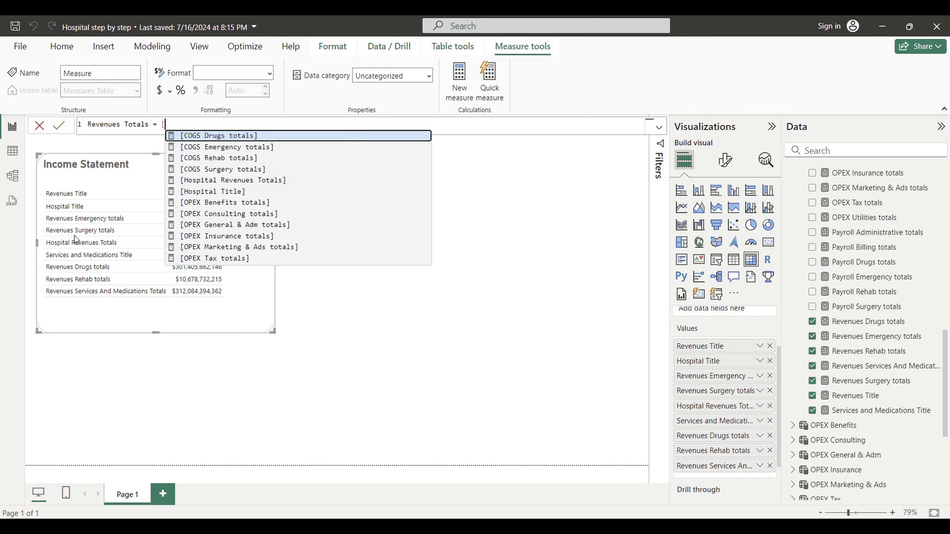
type("h")
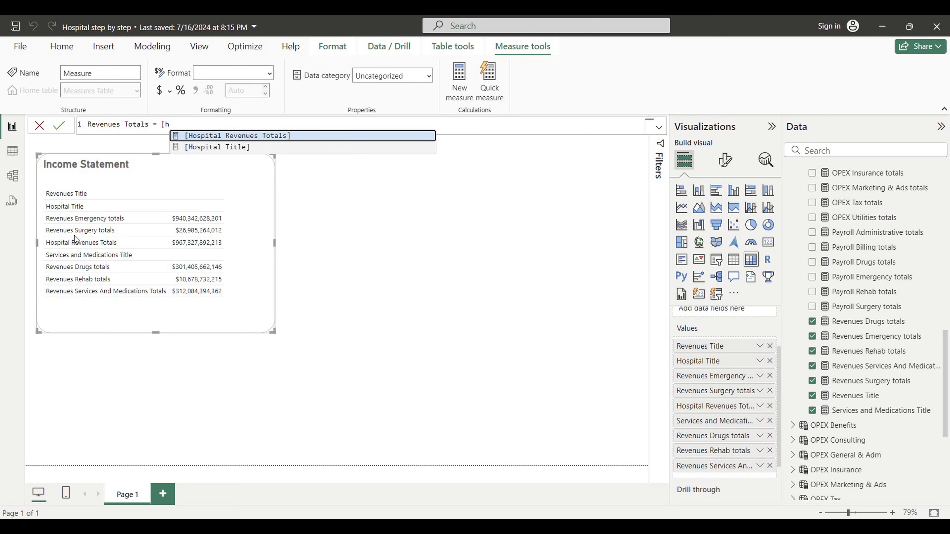
left_click(240, 136)
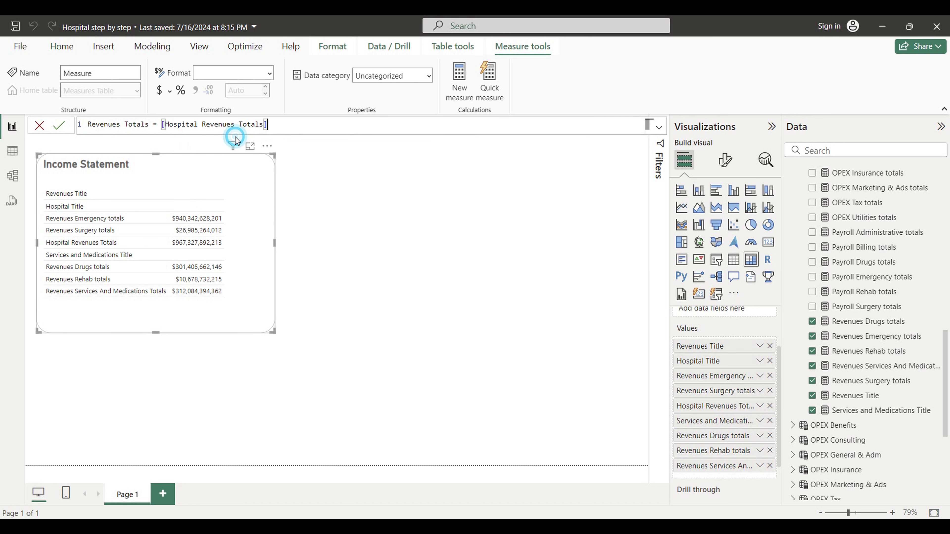
type("+")
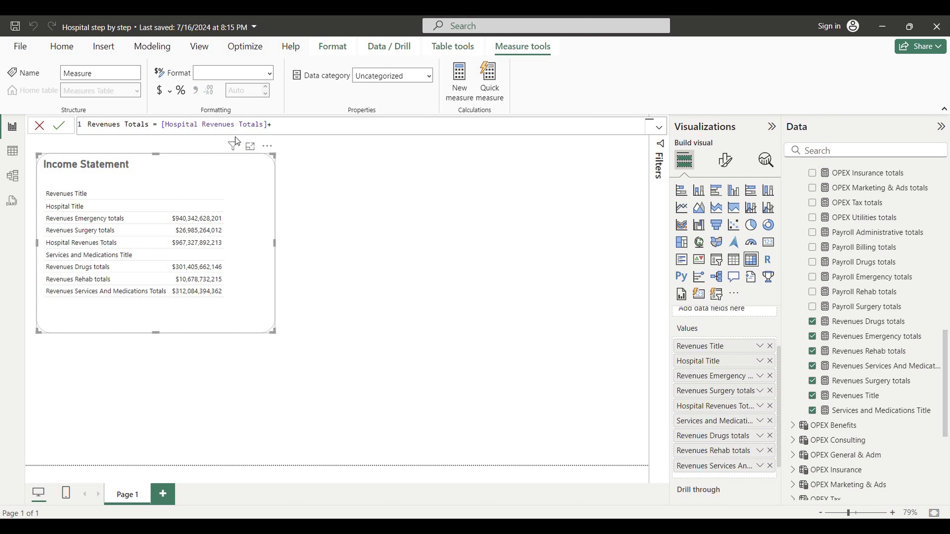
type("[")
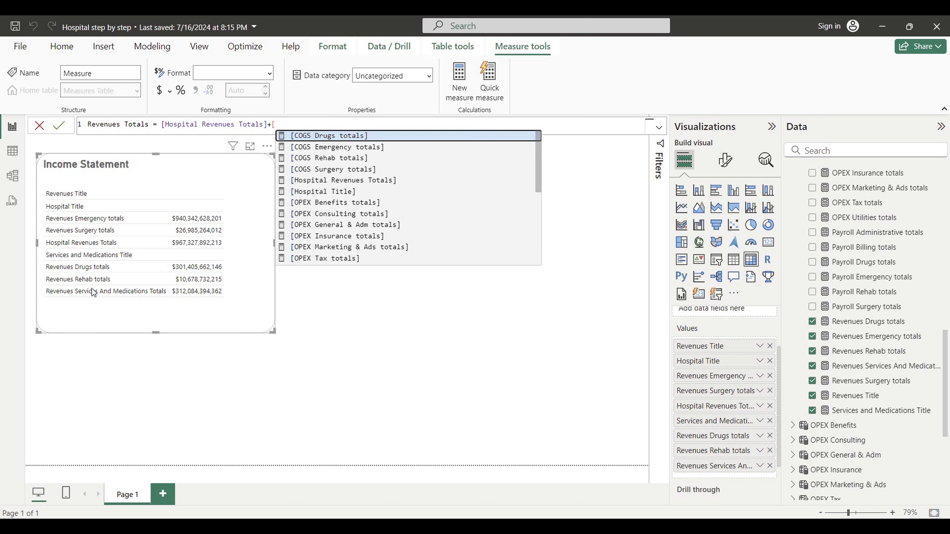
type("rev")
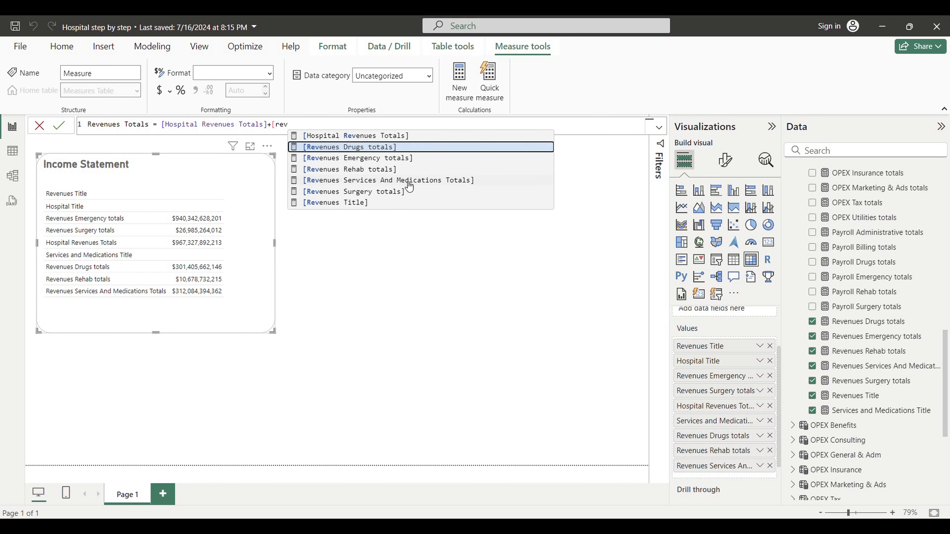
left_click(425, 182)
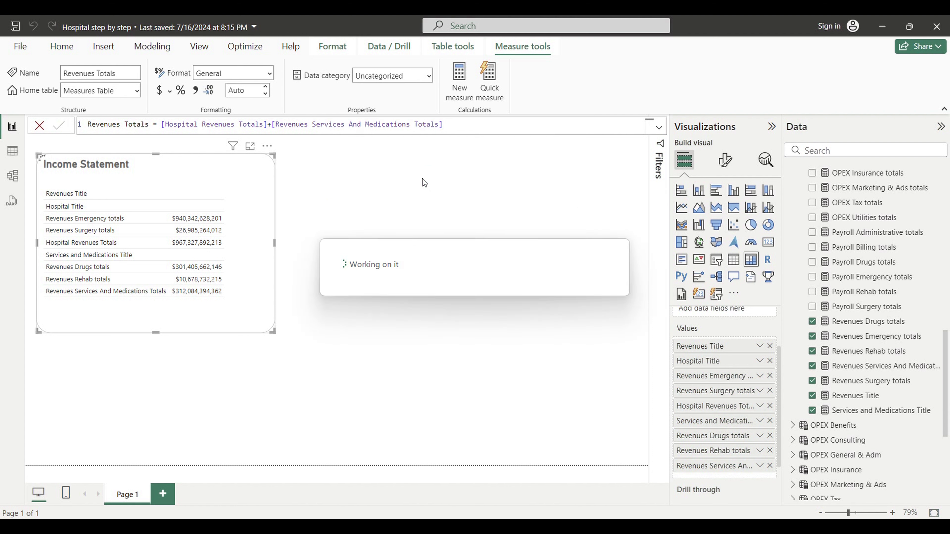
Step: Format Revenues Totals as currency with 0 decimals and add it to the matrix values below Revenues Services And Medications Totals
left_click(160, 93)
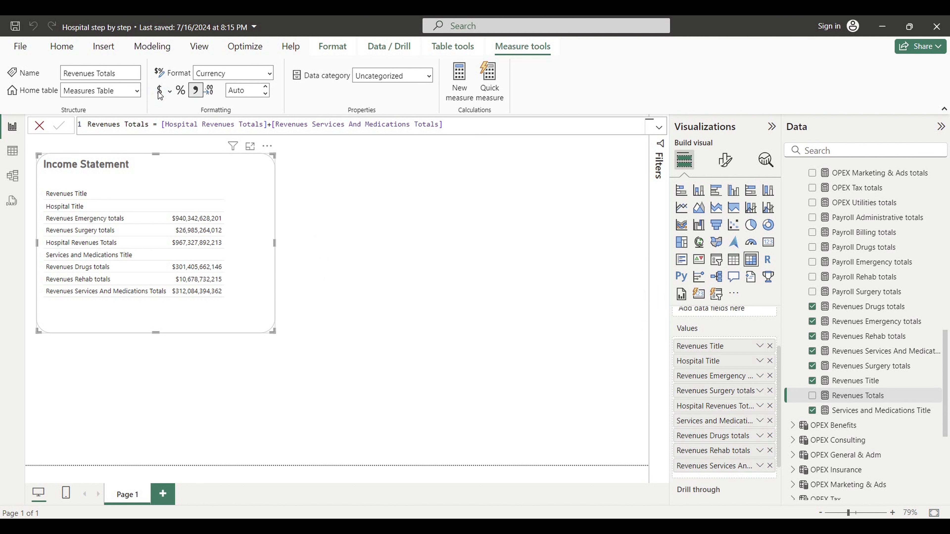
left_click(267, 92)
left_click_drag(867, 402, 745, 473)
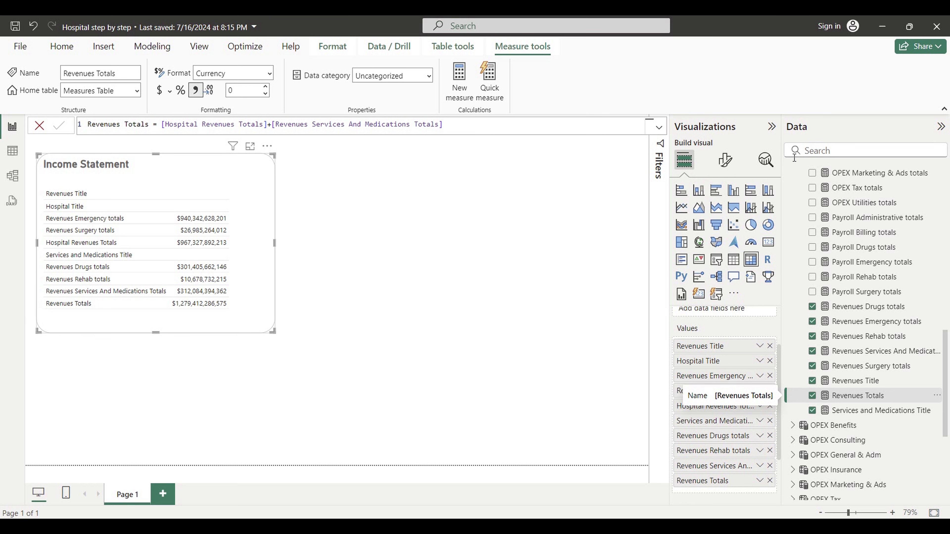
Step: Open the matrix's Specific column formatting options and choose Revenues Title as the series to format
left_click(728, 162)
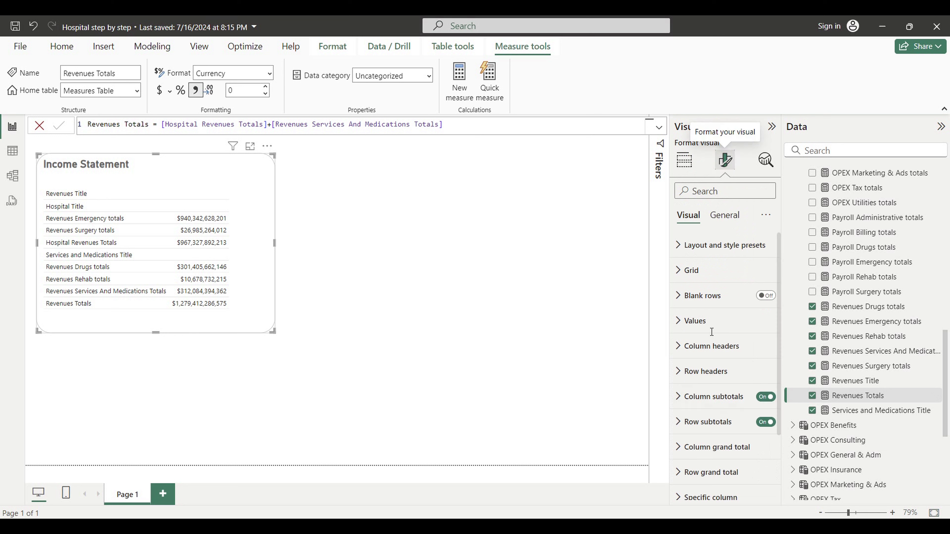
scroll(712, 356, "down", 2)
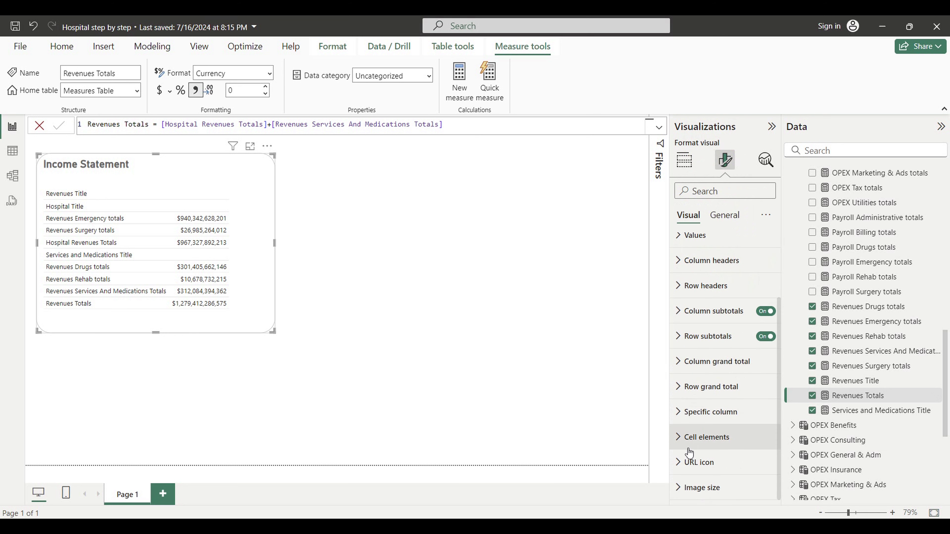
left_click(698, 413)
scroll(706, 390, "down", 4)
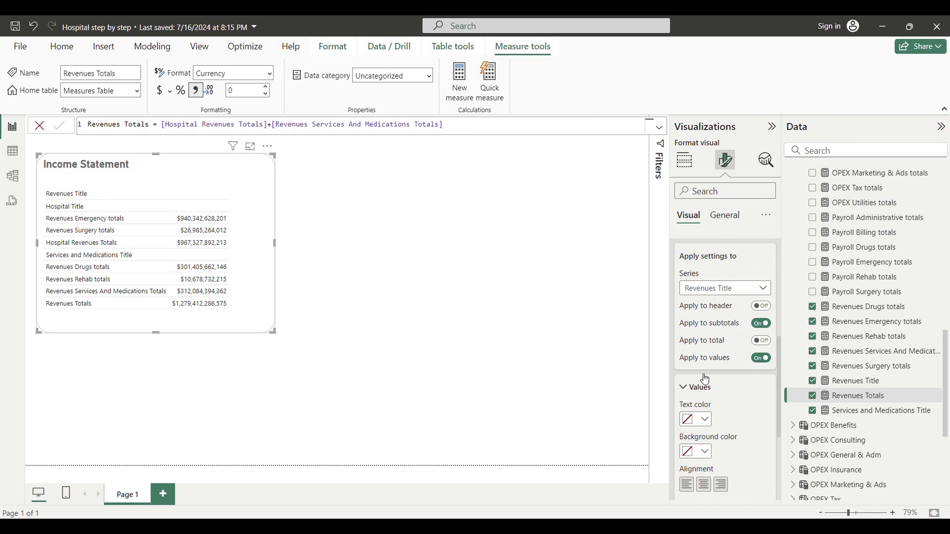
left_click(709, 292)
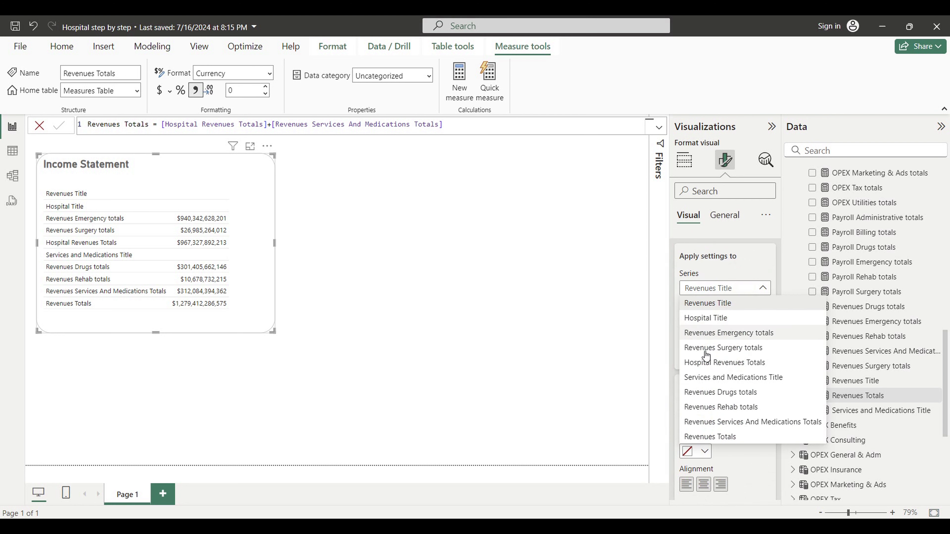
left_click(722, 305)
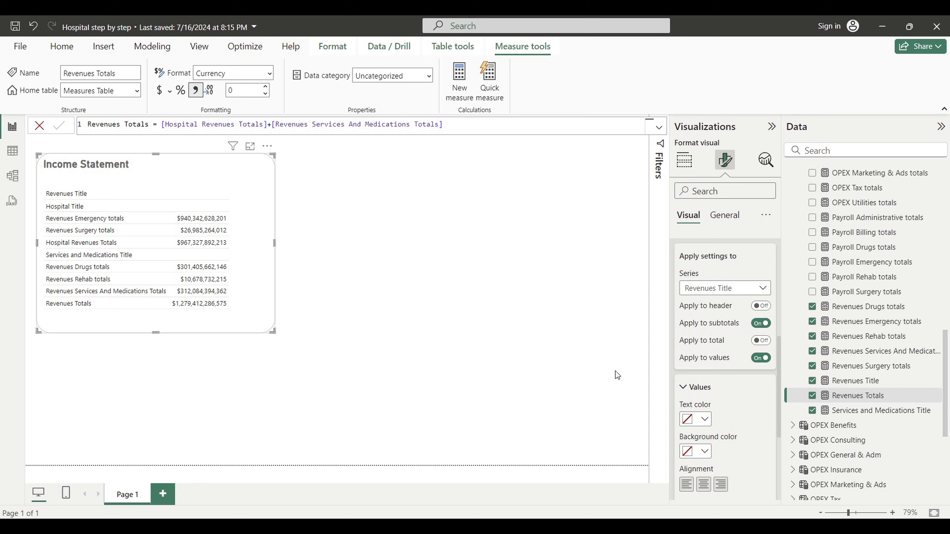
Step: Switch to the Excel workbook and copy the Revenues group hex color code #094780 from cell AT5
key("alt+Tab")
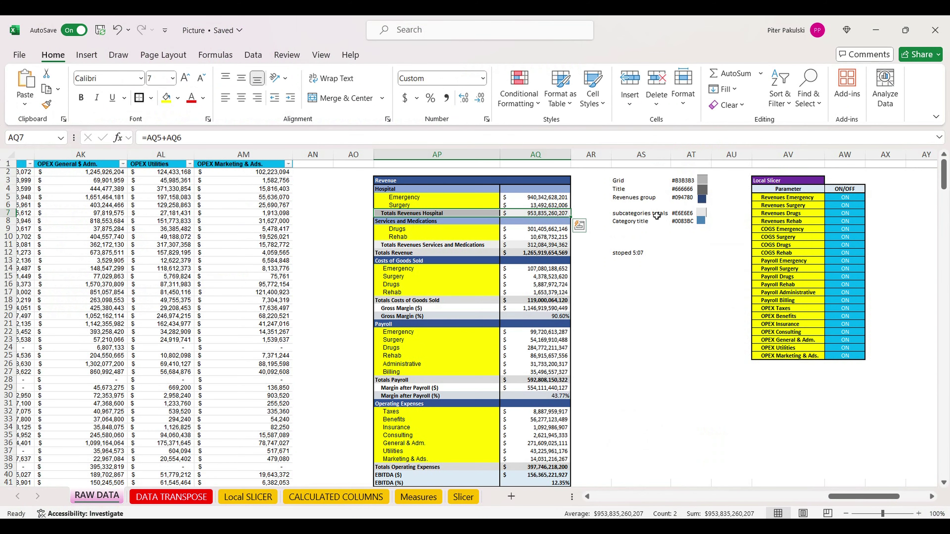
left_click(621, 199)
left_click(679, 198)
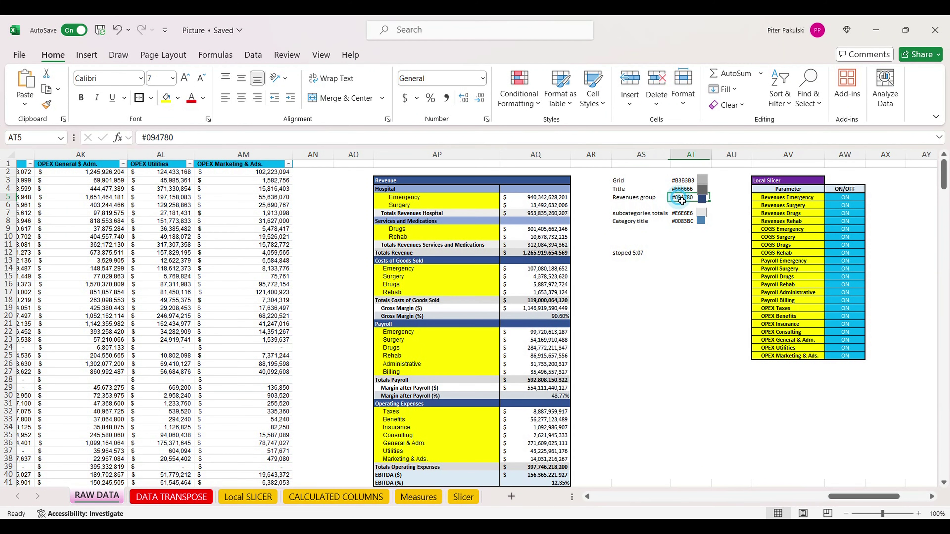
left_click_drag(198, 143, 142, 137)
key("ctrl+c")
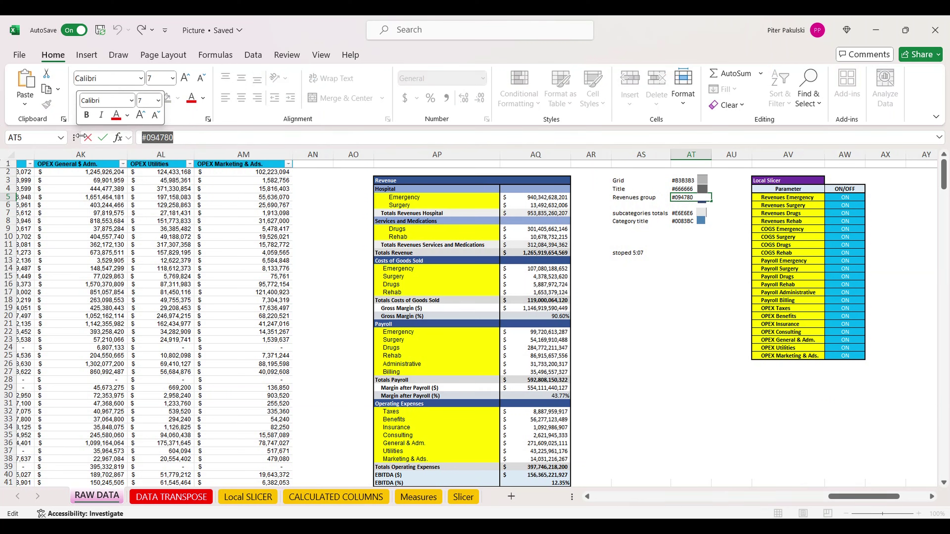
Step: Switch back to the Hospital step by step report in Power BI and set the Revenues Title background color to #094780
key("Return")
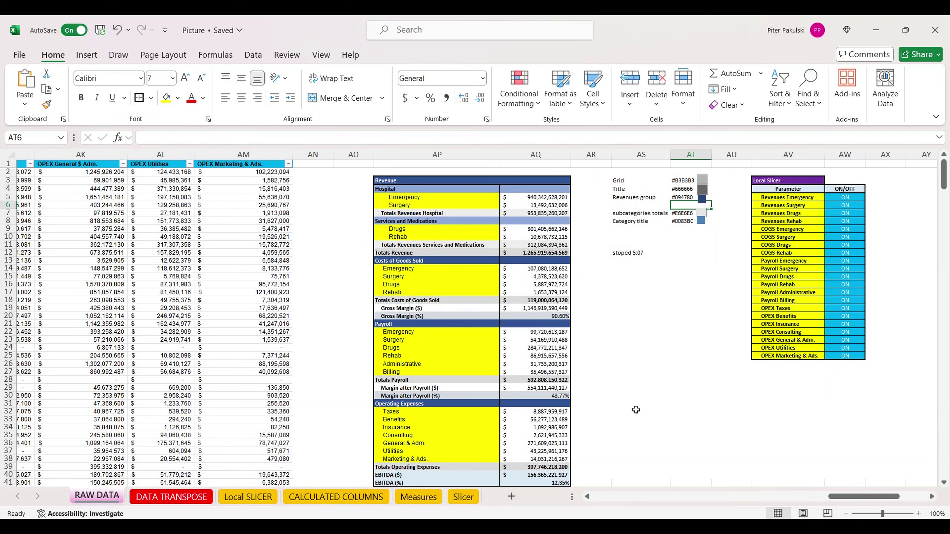
left_click(639, 532)
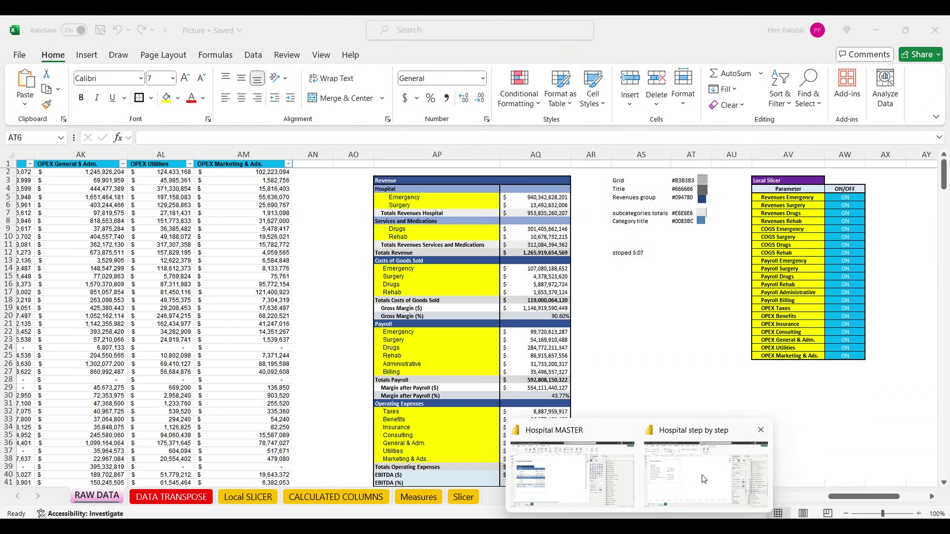
left_click(704, 479)
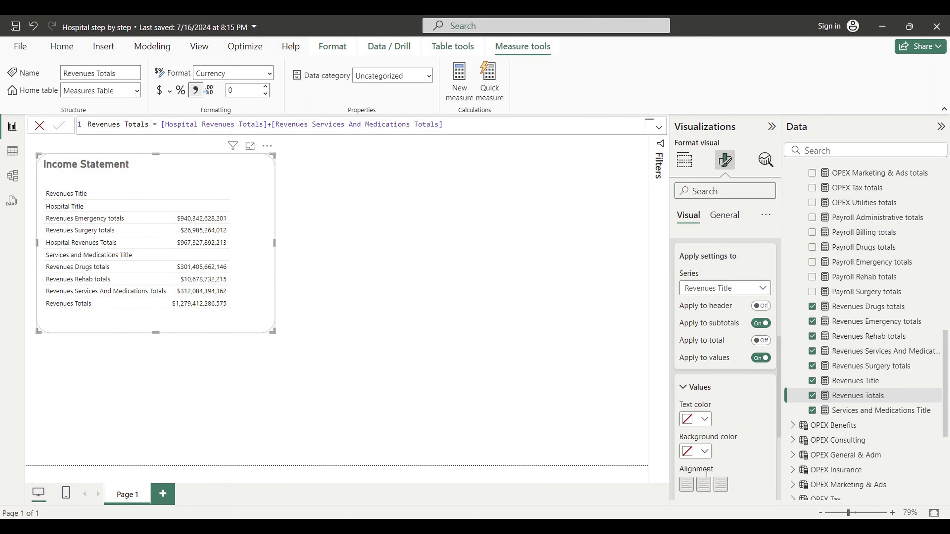
left_click(707, 455)
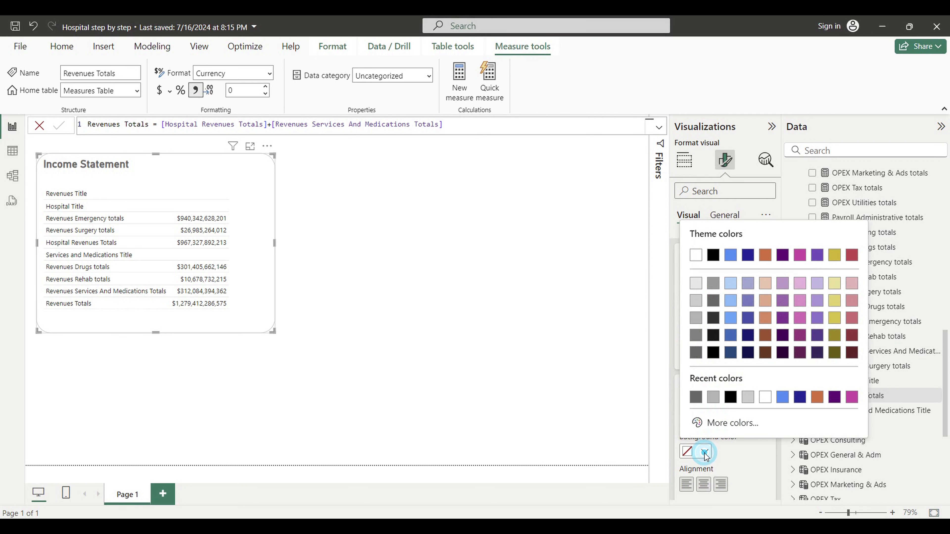
left_click(722, 425)
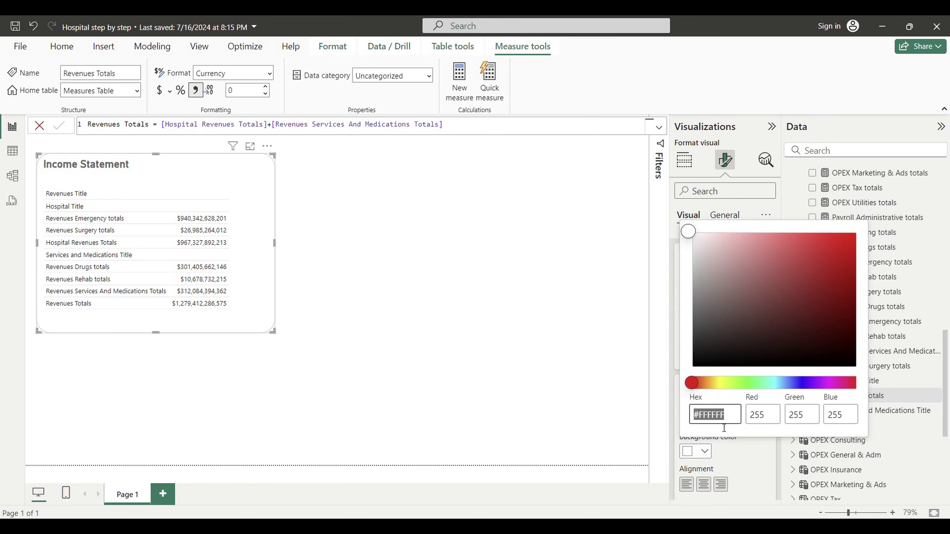
key("ctrl+v")
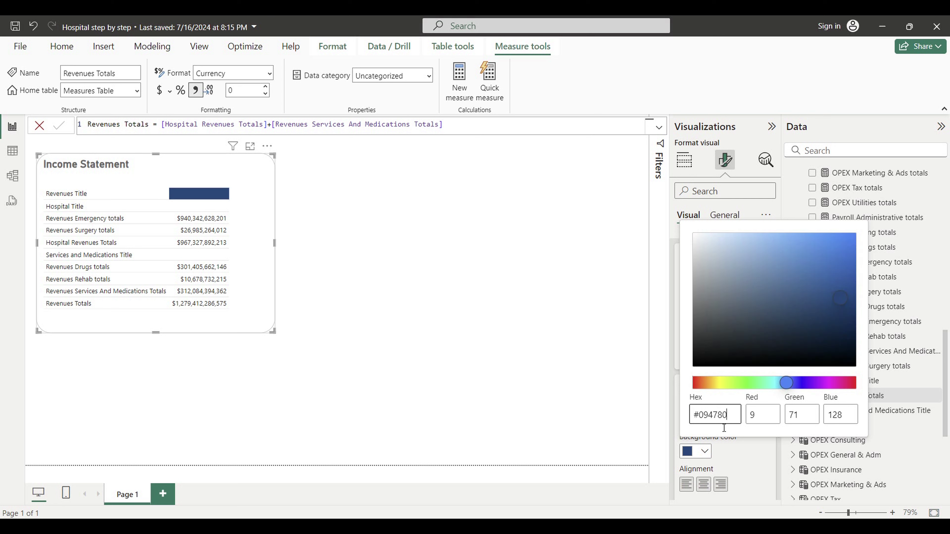
left_click(738, 462)
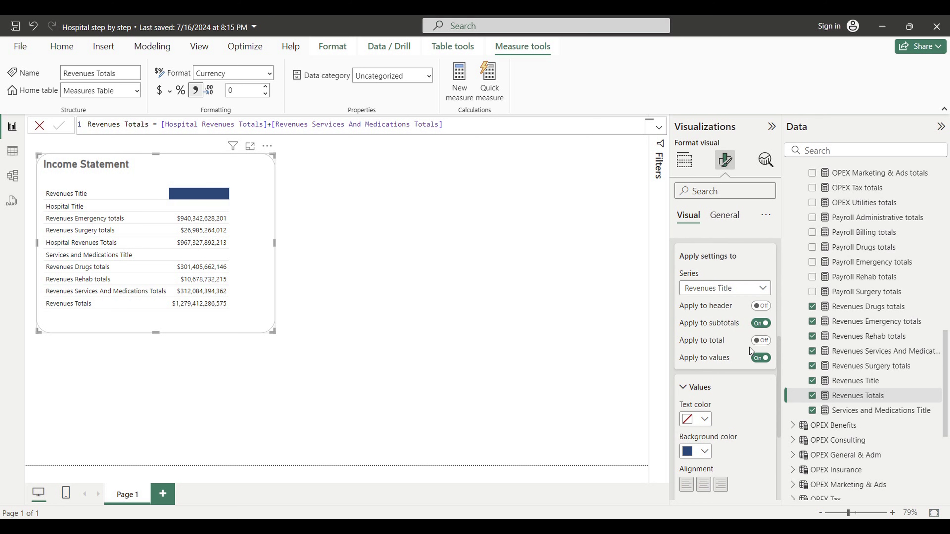
Step: Apply the Revenues Title formatting to the header only, excluding subtotals and values, and set its text color to white
left_click(761, 306)
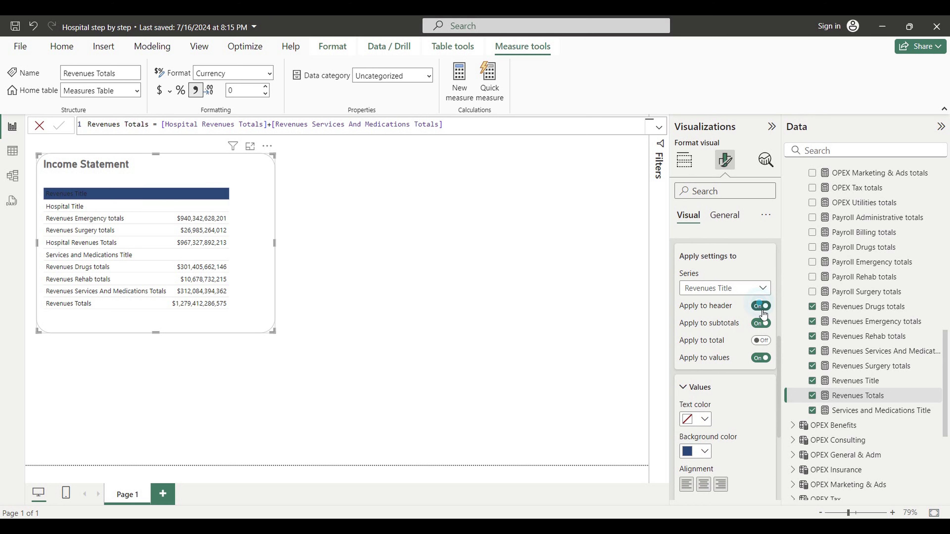
left_click(761, 324)
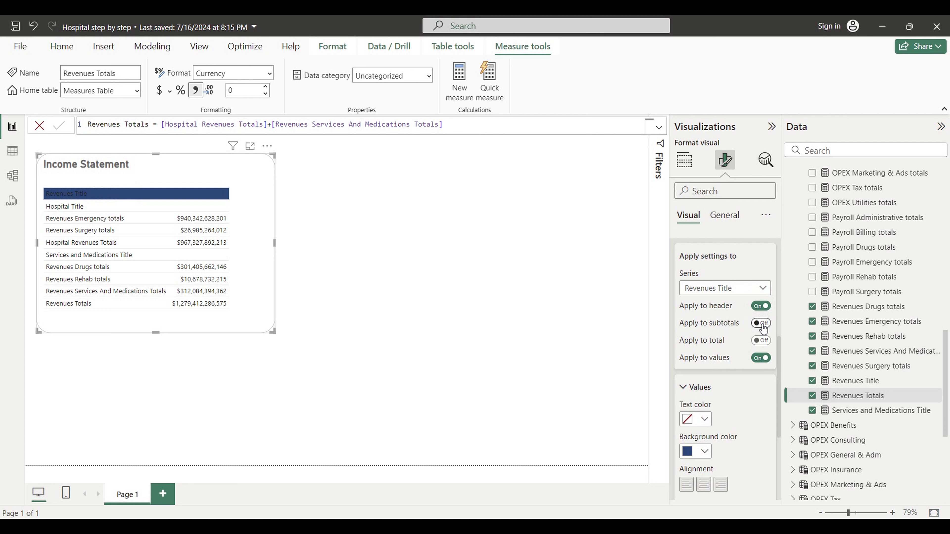
left_click(761, 358)
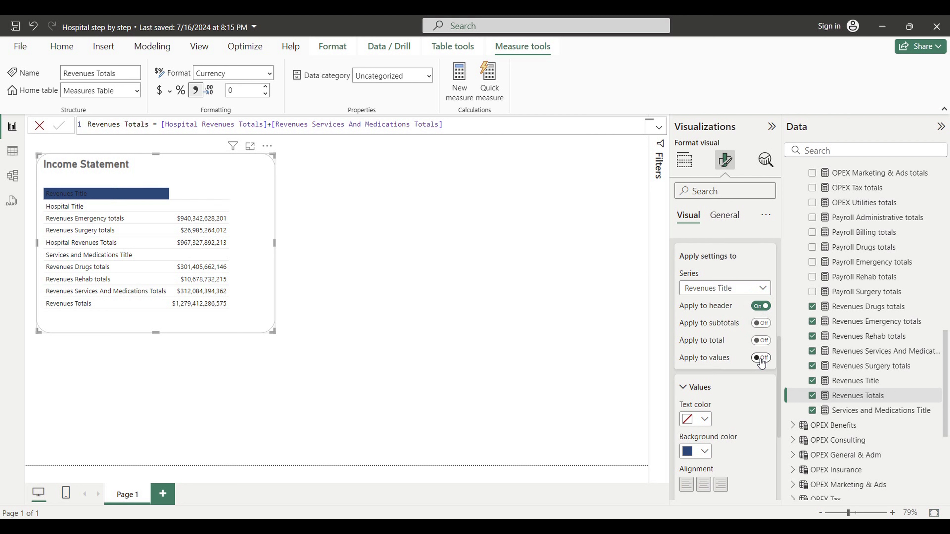
left_click(706, 419)
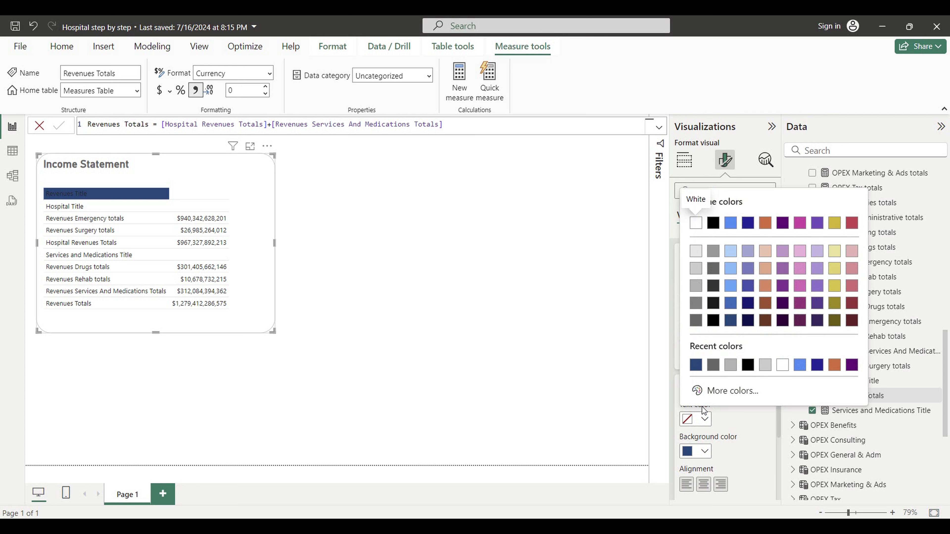
left_click(783, 366)
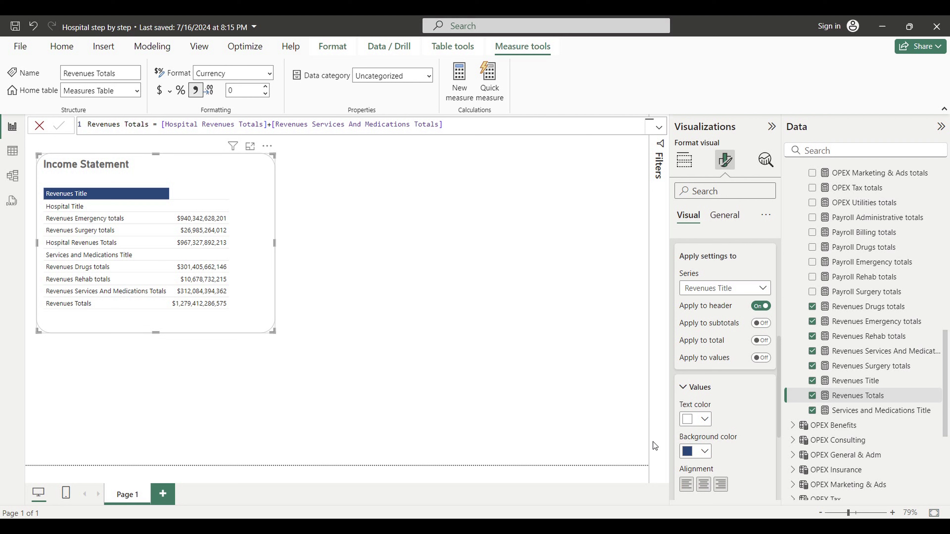
Step: Switch to the Excel workbook and copy the Category title hex color code #0083BC from cell AT8
left_click(636, 471)
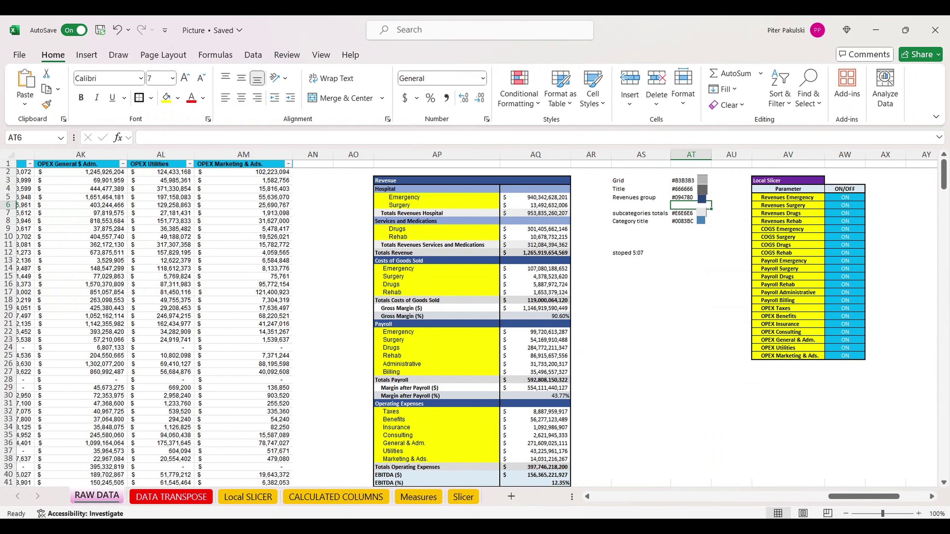
left_click(629, 224)
left_click(689, 223)
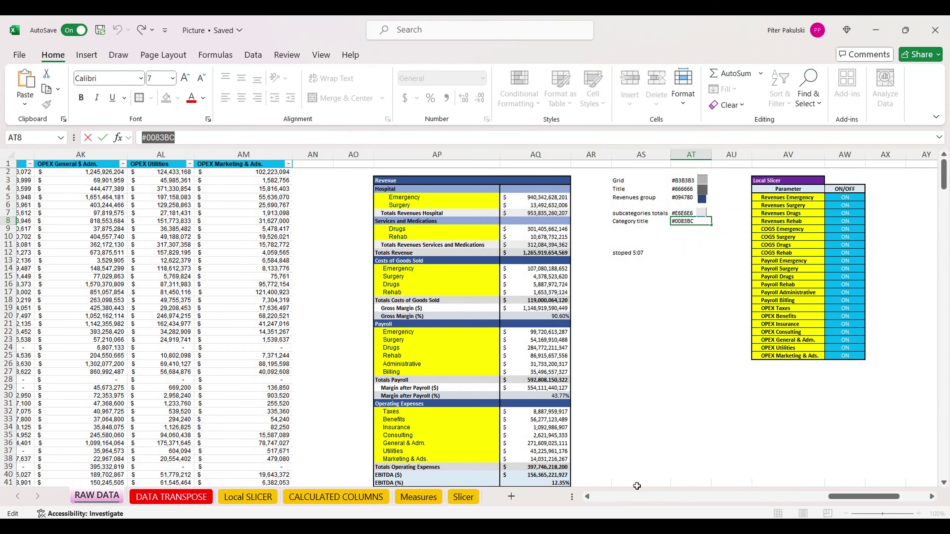
Step: Return to the Power BI report and set the background color of the Hospital Title series to #0083BC
left_click(672, 473)
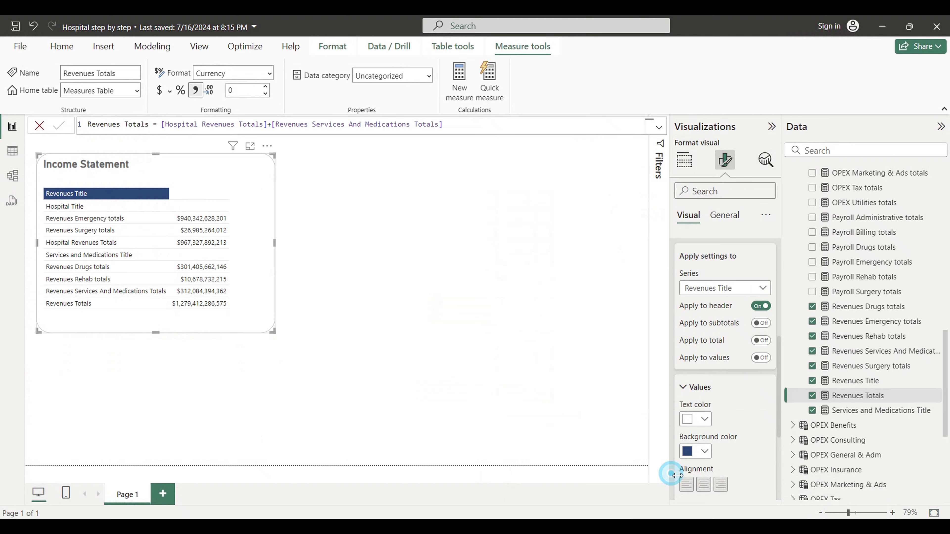
left_click(718, 290)
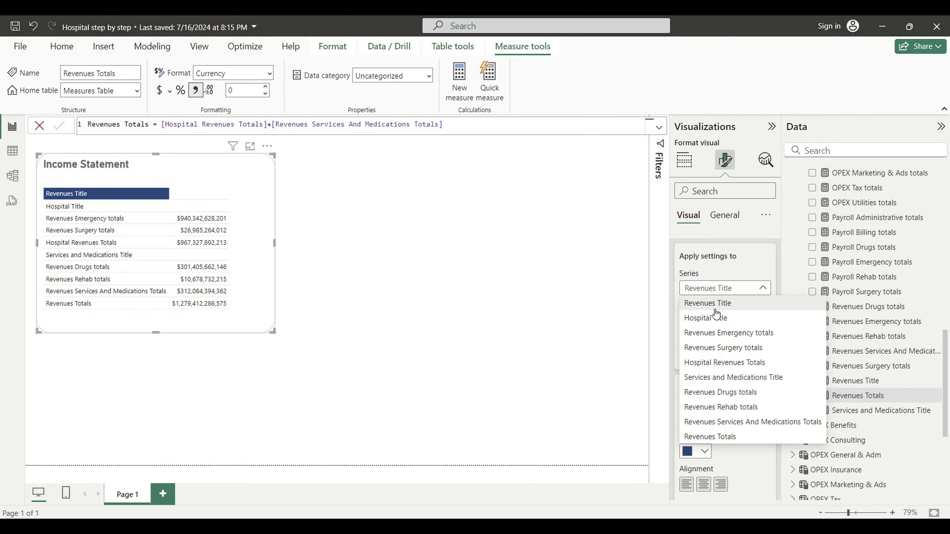
left_click(712, 325)
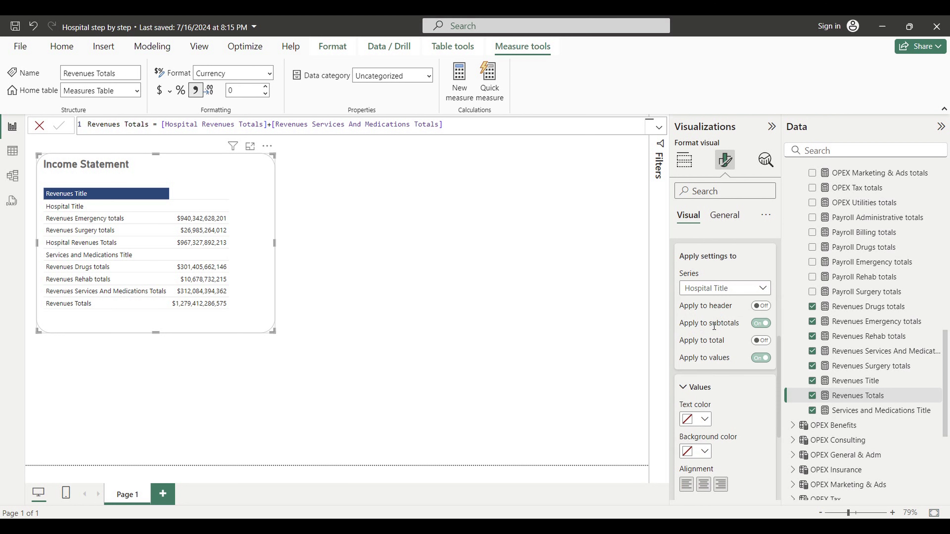
left_click(705, 451)
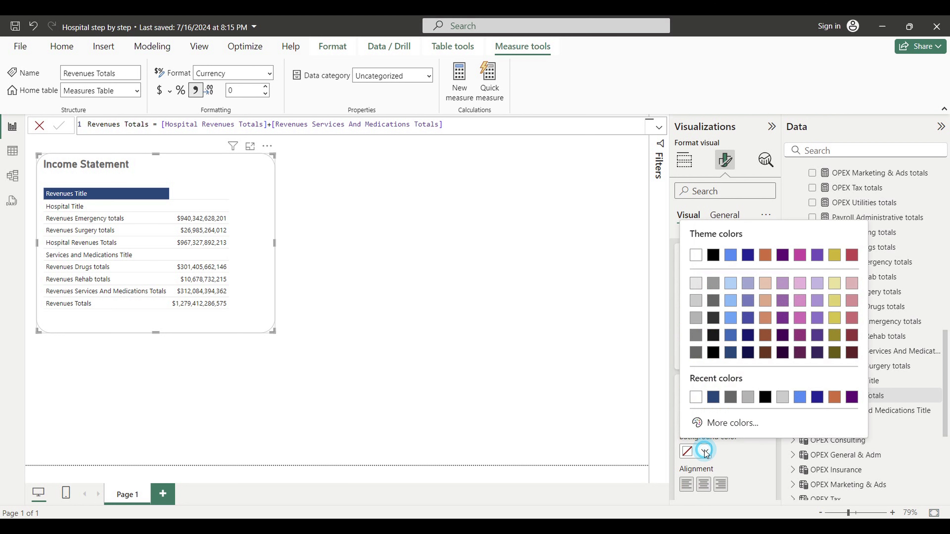
left_click(709, 426)
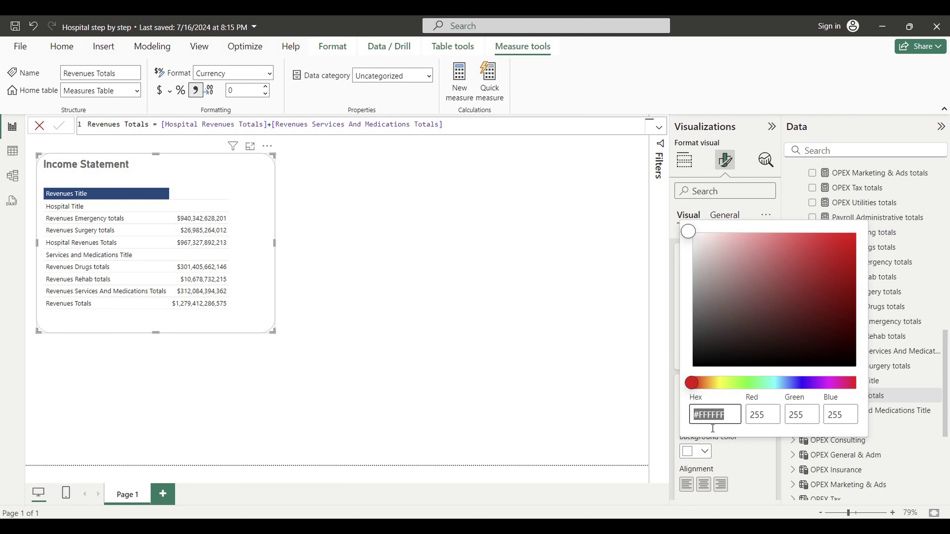
type("#0083BC")
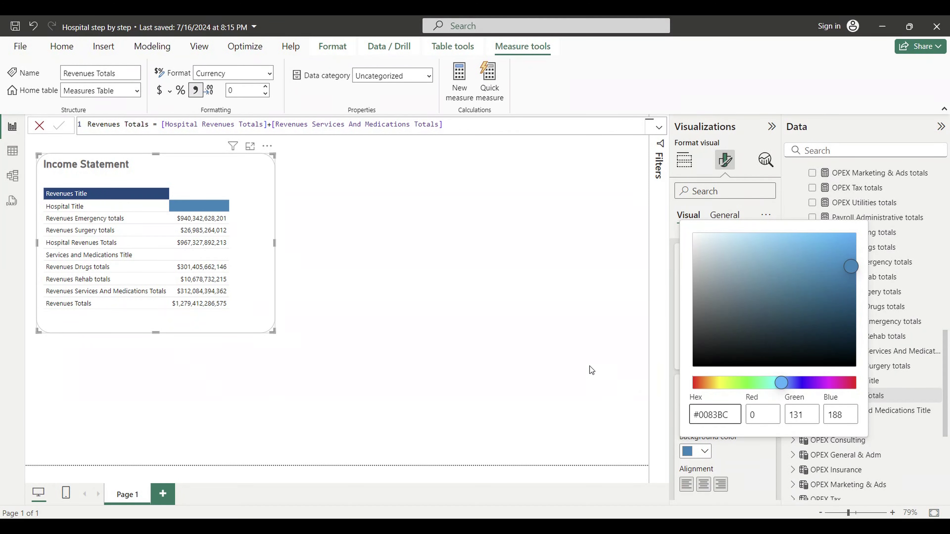
left_click(740, 458)
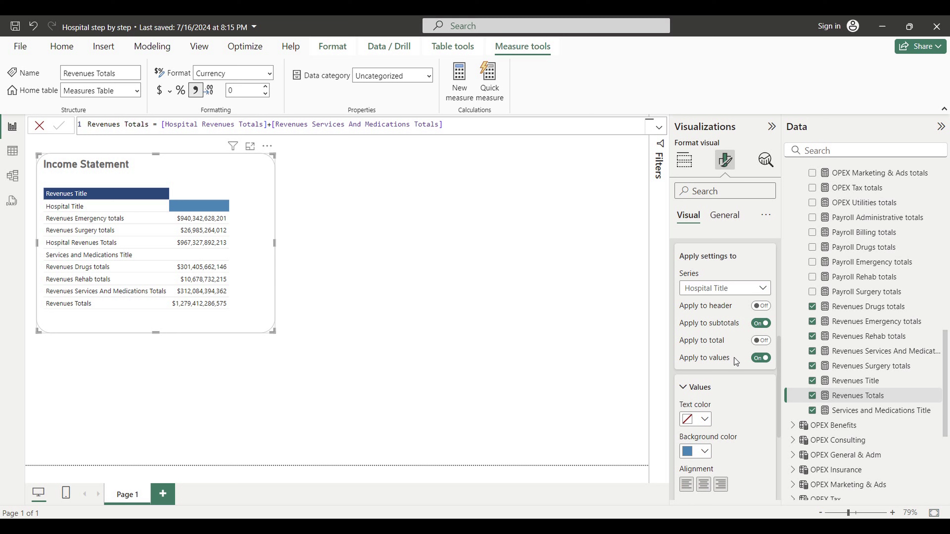
Step: Apply the Hospital Title formatting to the header only, excluding subtotals and values, and set its text color to white
left_click(761, 306)
left_click(763, 324)
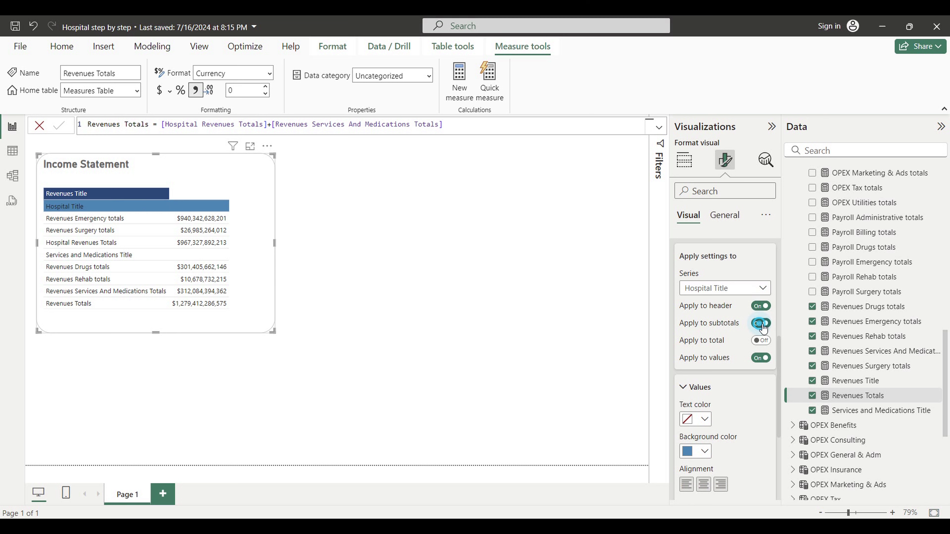
left_click(762, 359)
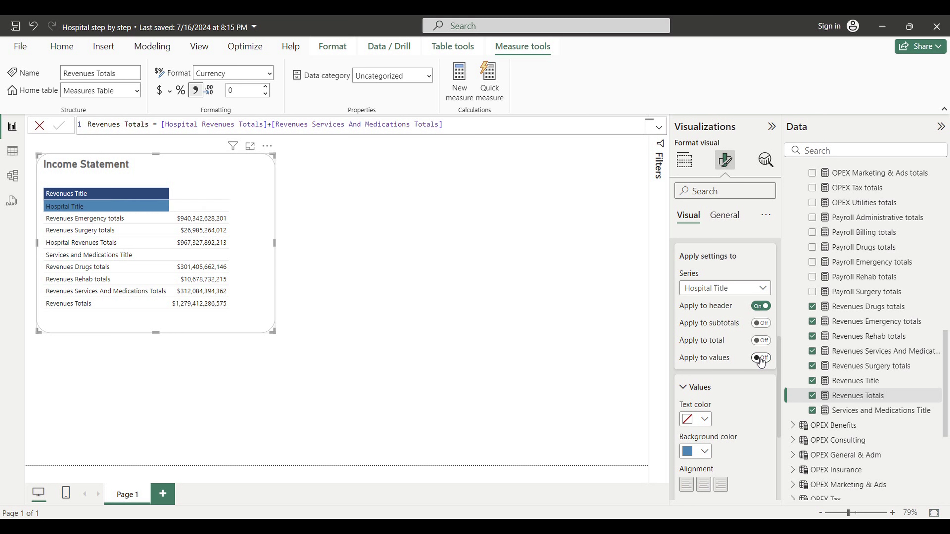
left_click(700, 420)
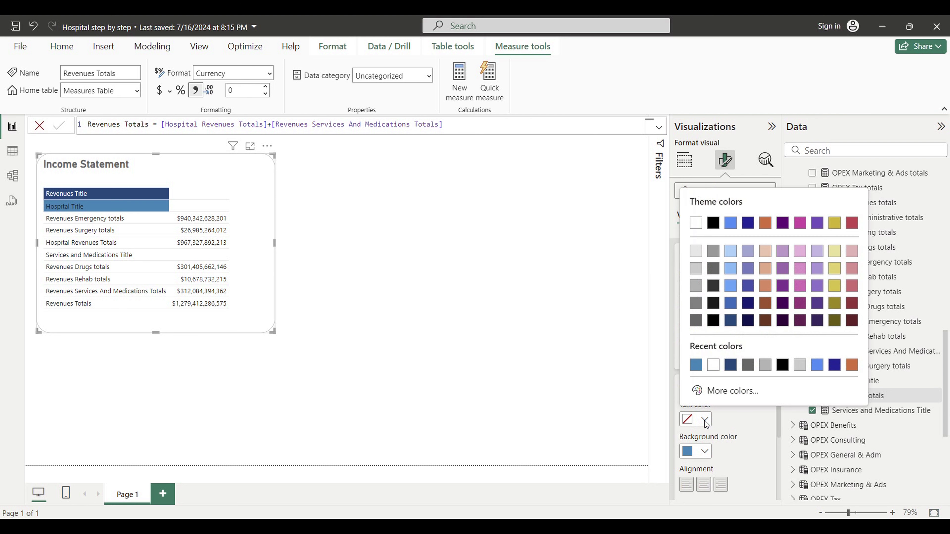
left_click(712, 366)
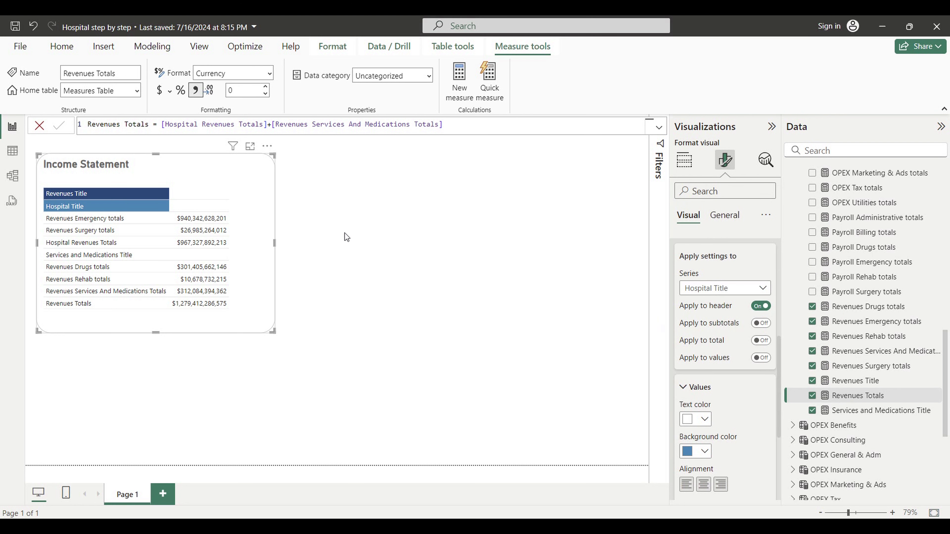
Step: Choose Services and Medications Title as the series to format and open the custom color settings for its background
left_click(765, 289)
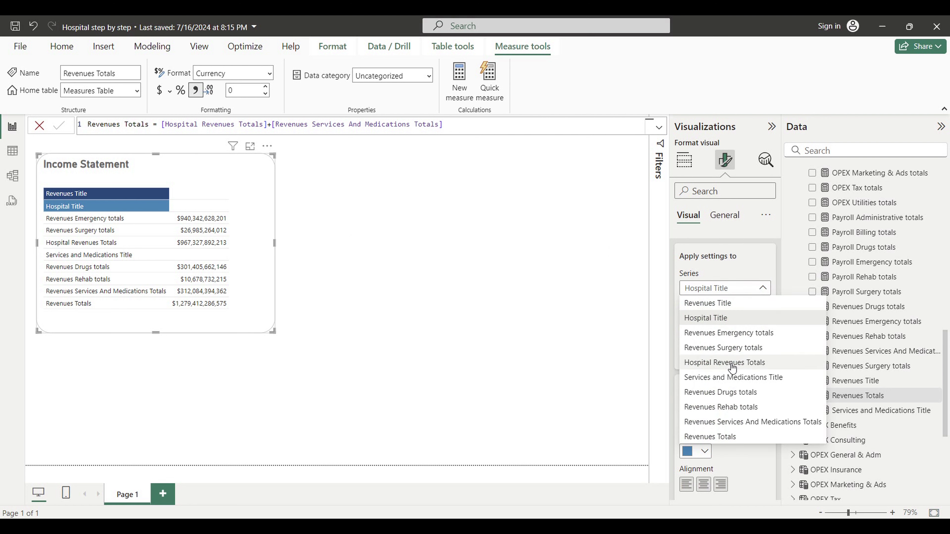
left_click(729, 377)
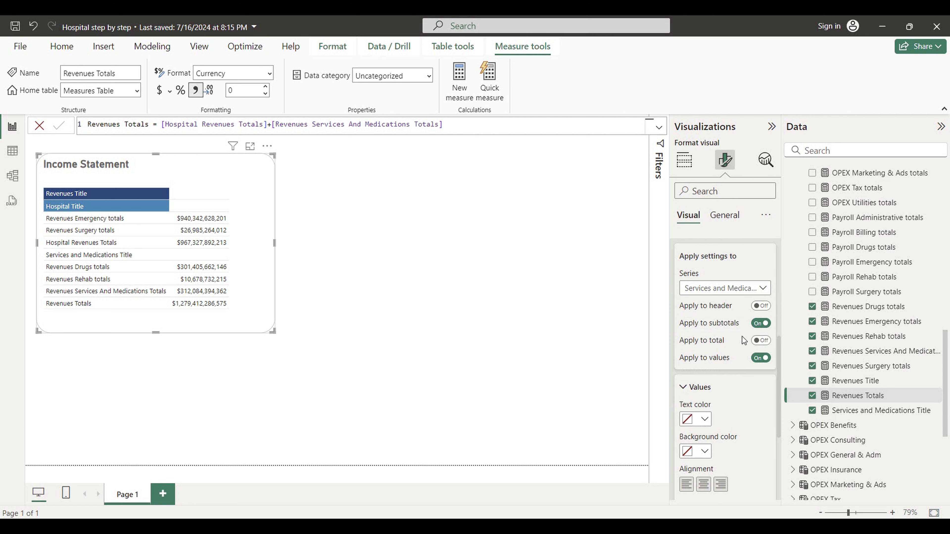
left_click(705, 451)
left_click(721, 425)
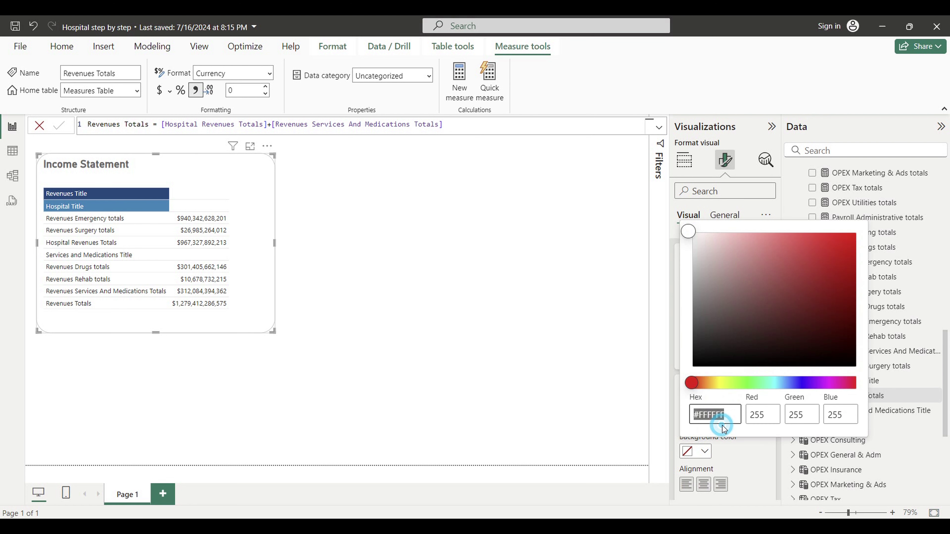